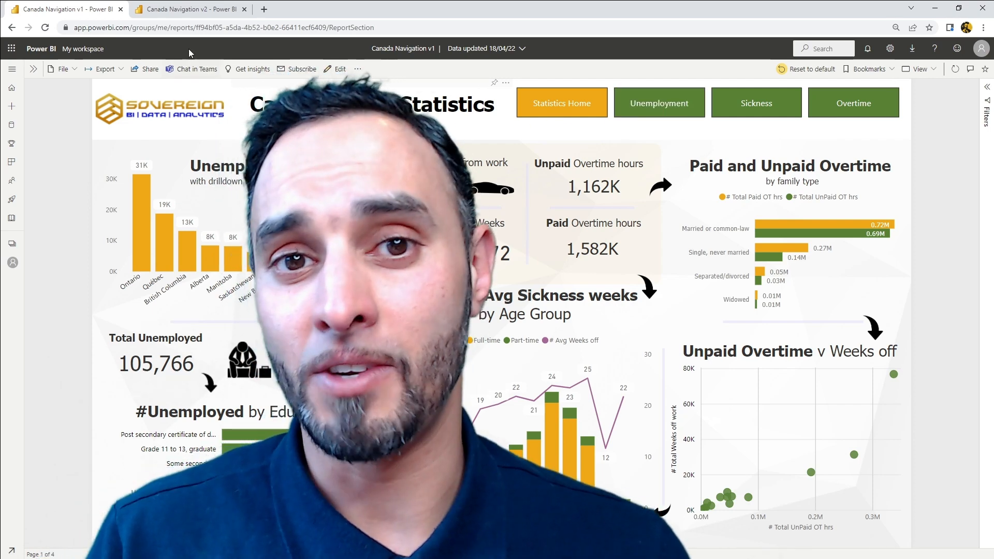
- Switch to the published Canada Navigation v2 report in the browser
click(187, 16)
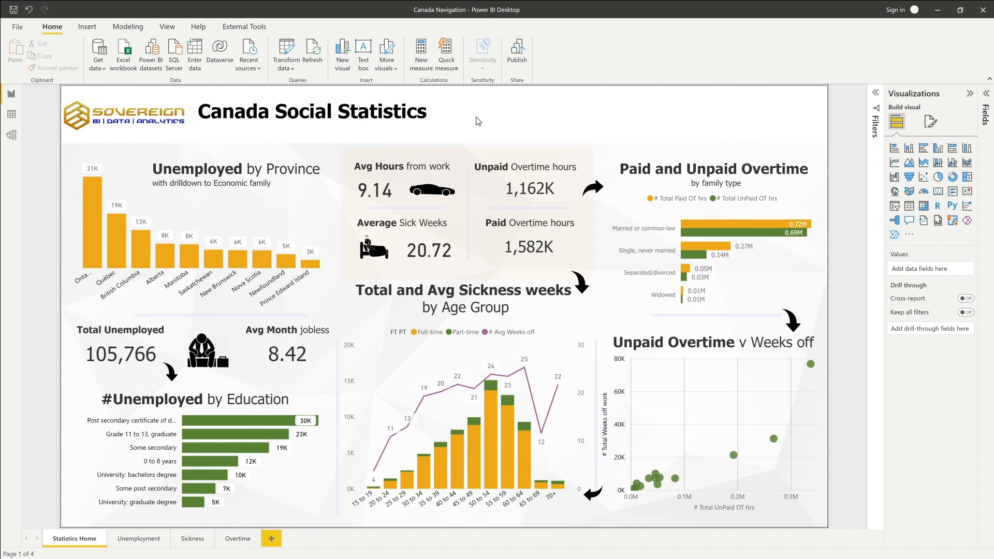
- Insert a page navigator on the Statistics Home page and fit it into the header beside the Canada Social Statistics title
click(95, 32)
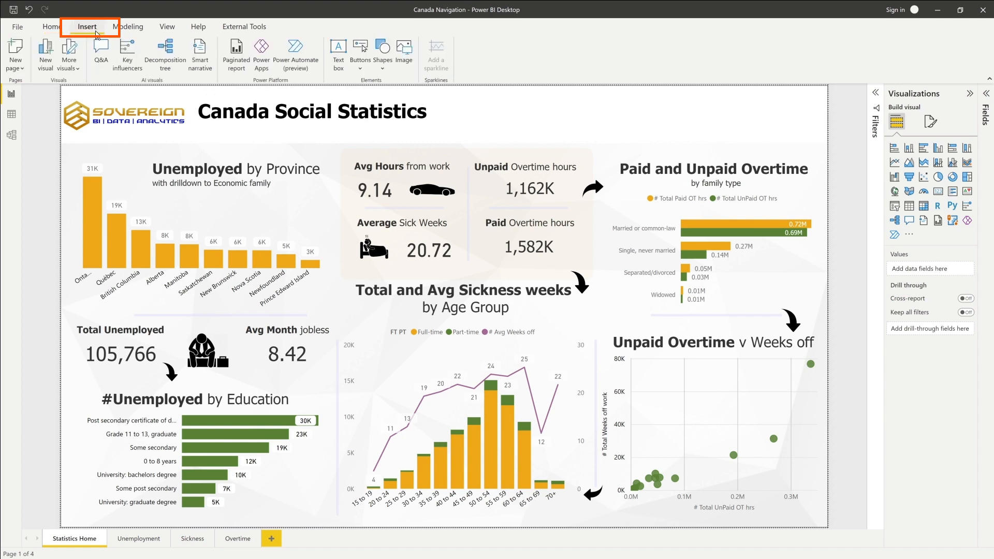
click(372, 71)
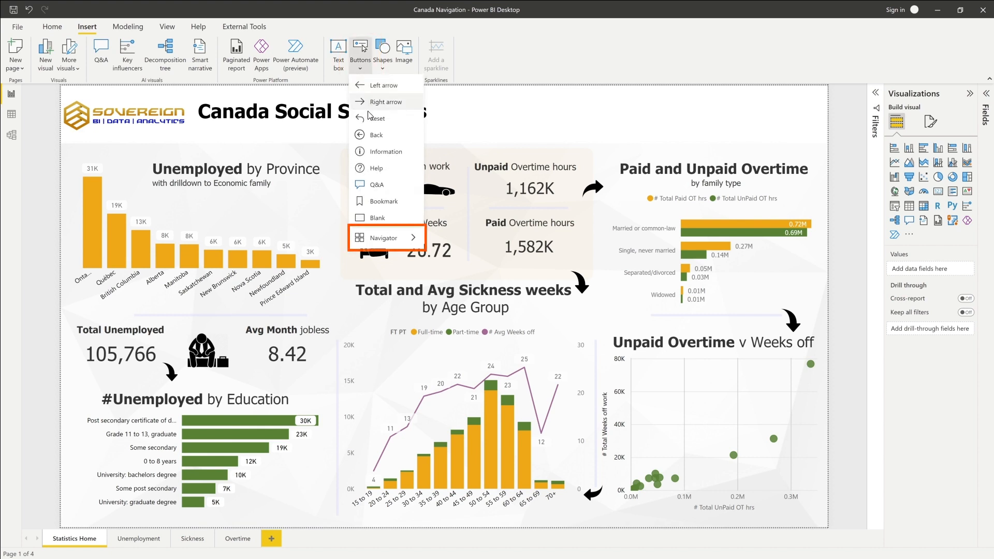
mouse_move(399, 247)
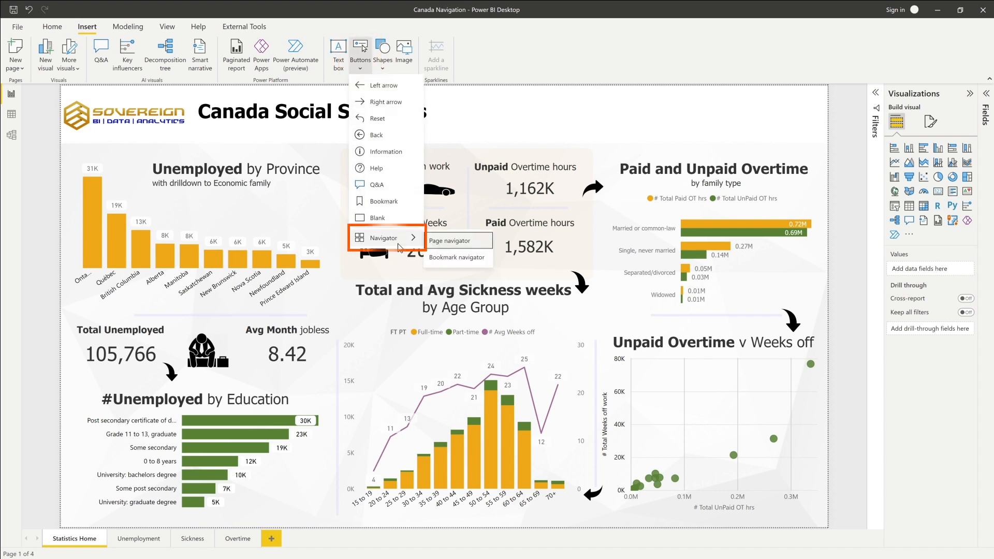
click(473, 247)
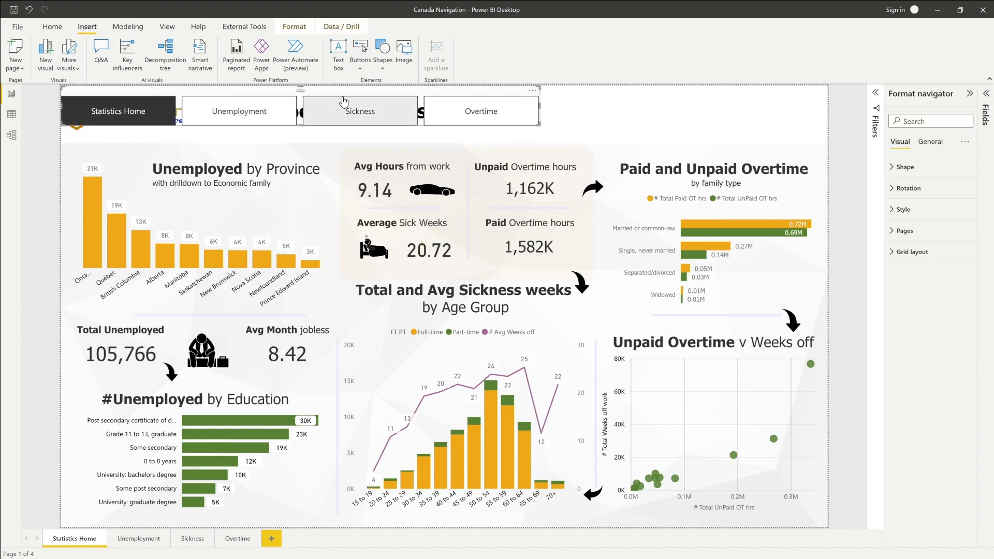
drag(349, 95, 658, 72)
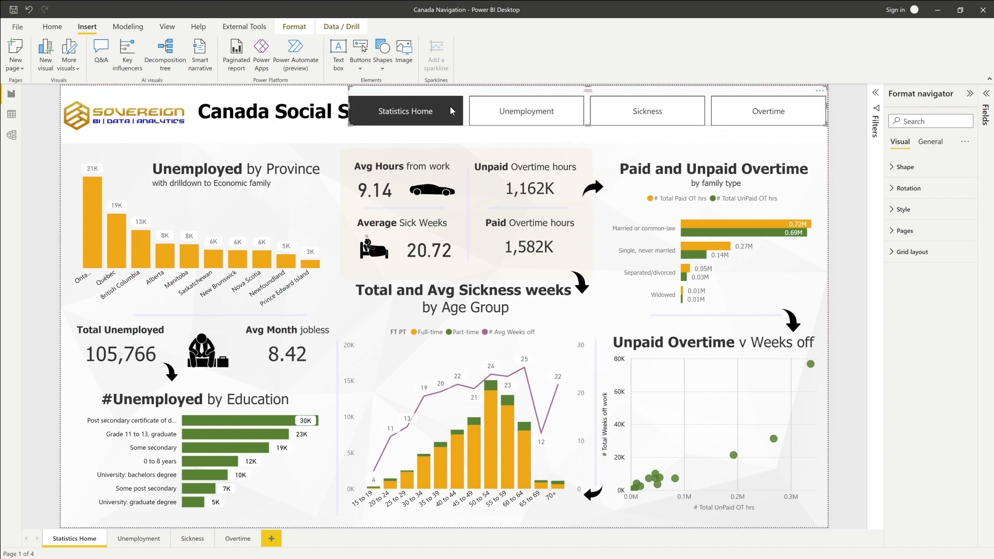
drag(359, 104, 449, 102)
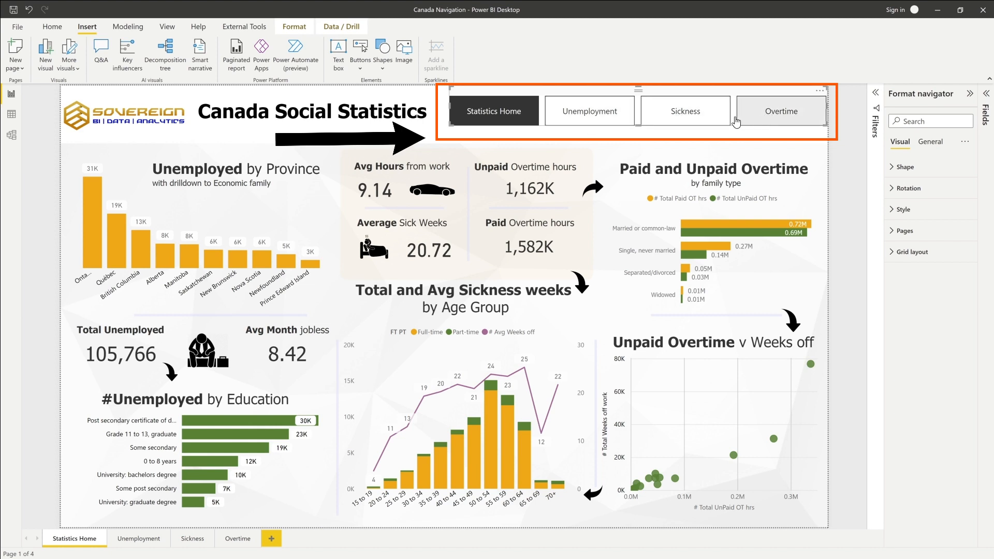
- Add a page navigator to the Unemployment page, narrowed to fit in the header beside the title
ctrl+click(585, 119)
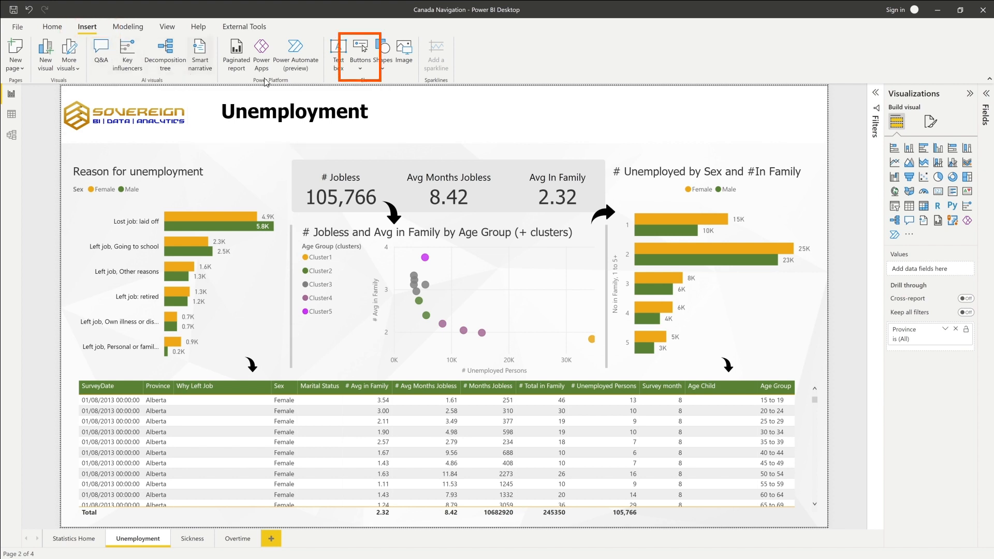
click(362, 67)
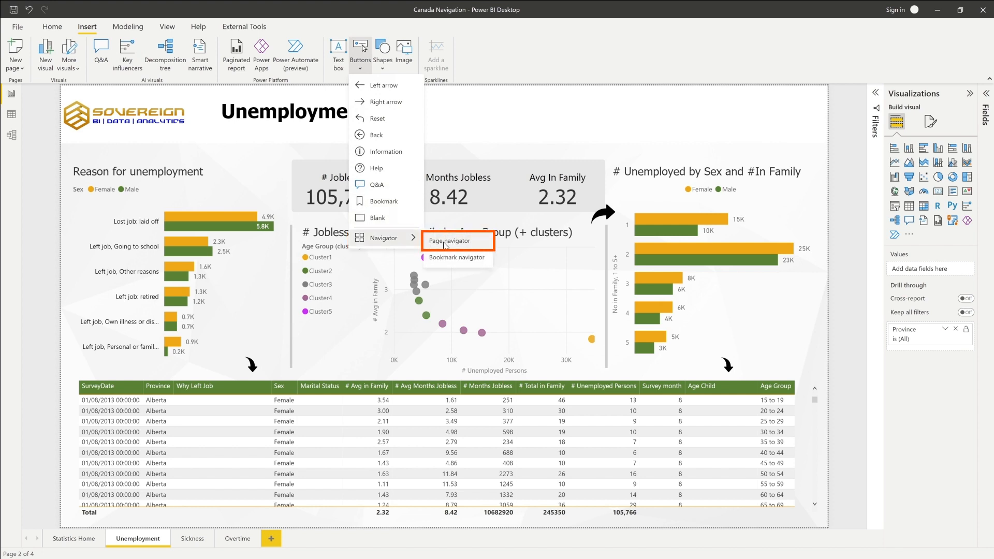
click(480, 247)
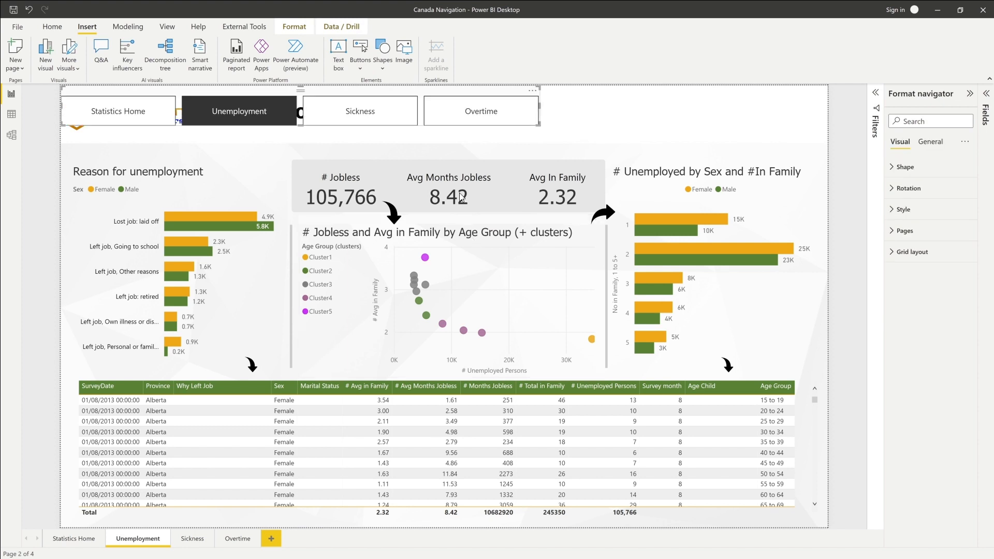
drag(422, 93, 740, 87)
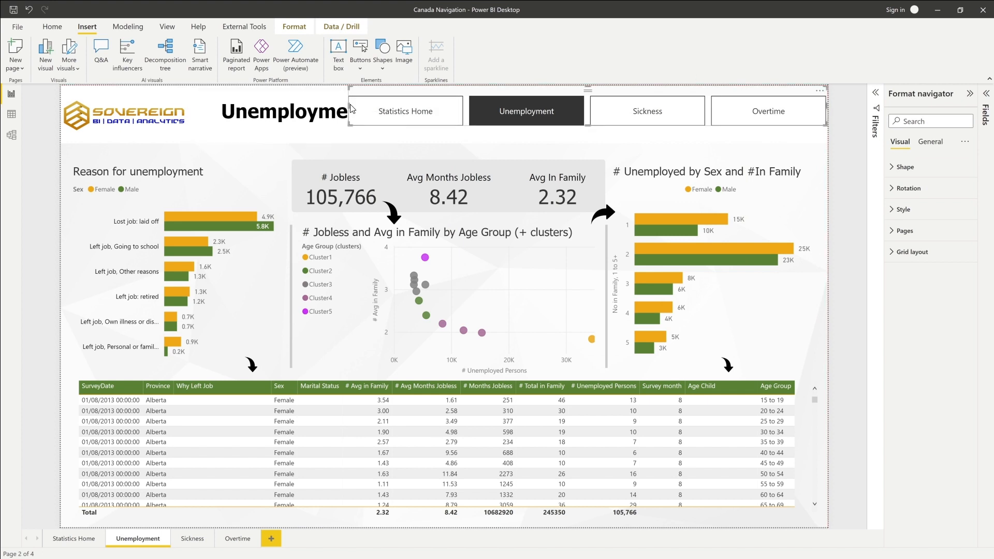
drag(346, 103, 420, 102)
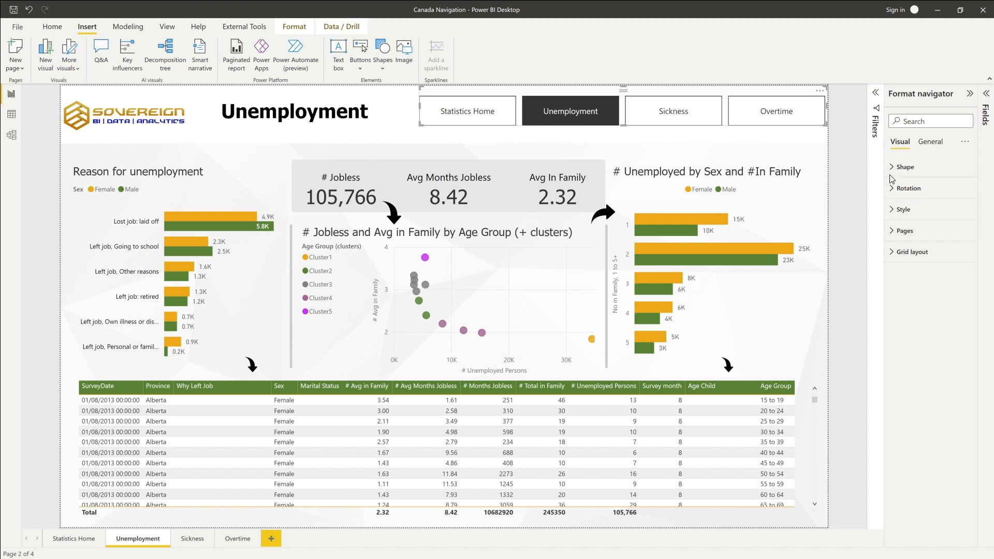
- Style the navigator's Default state with the green theme fill and a white font
click(893, 211)
scroll(894, 217, down, 1)
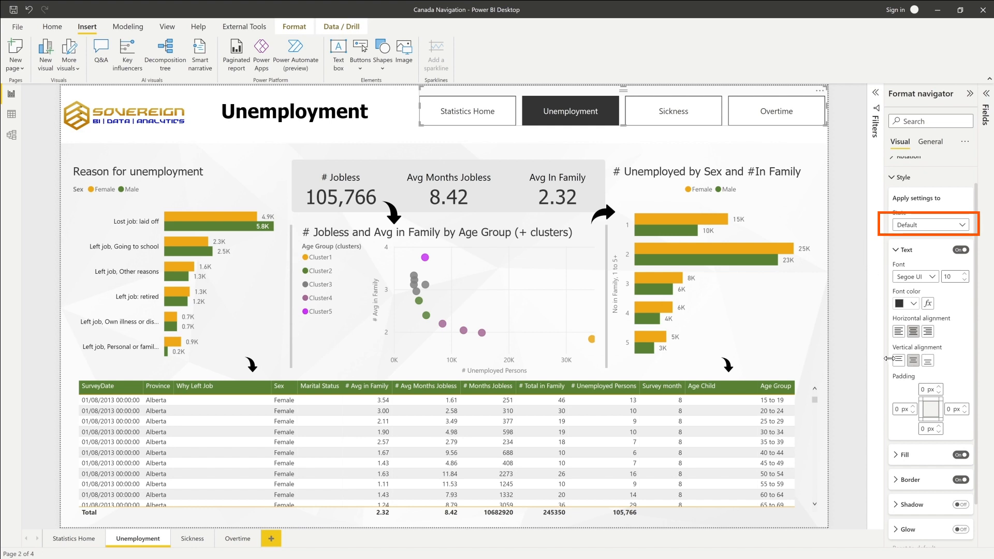
click(900, 459)
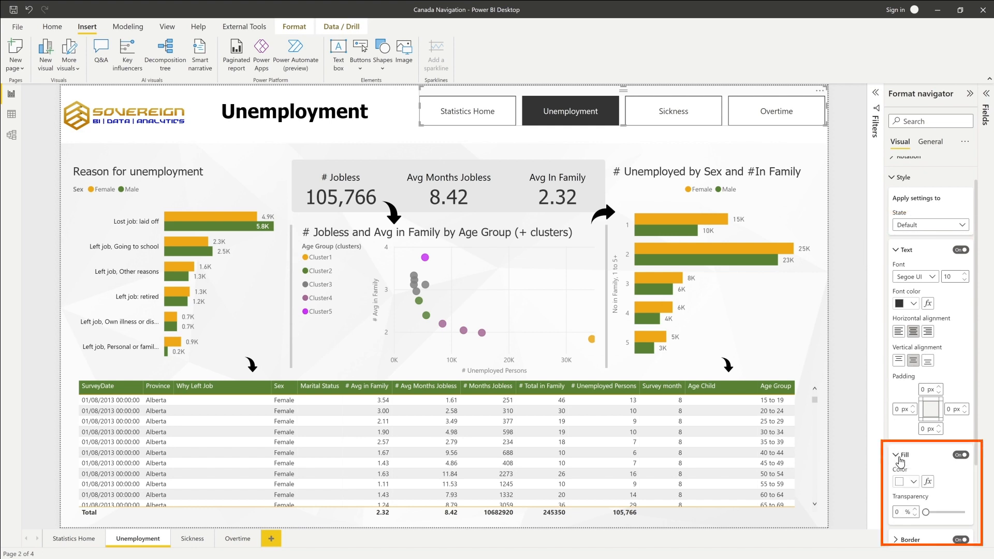
click(914, 483)
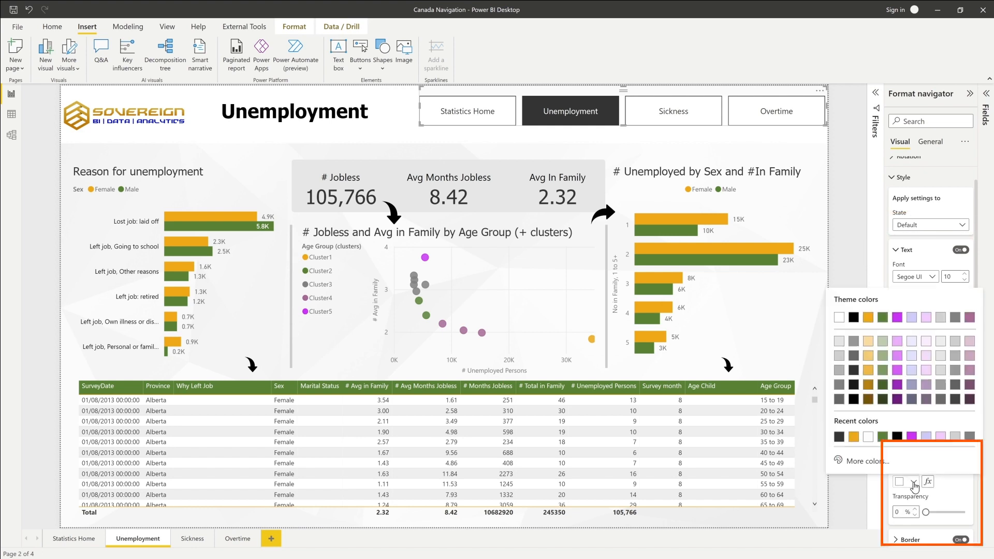
click(887, 325)
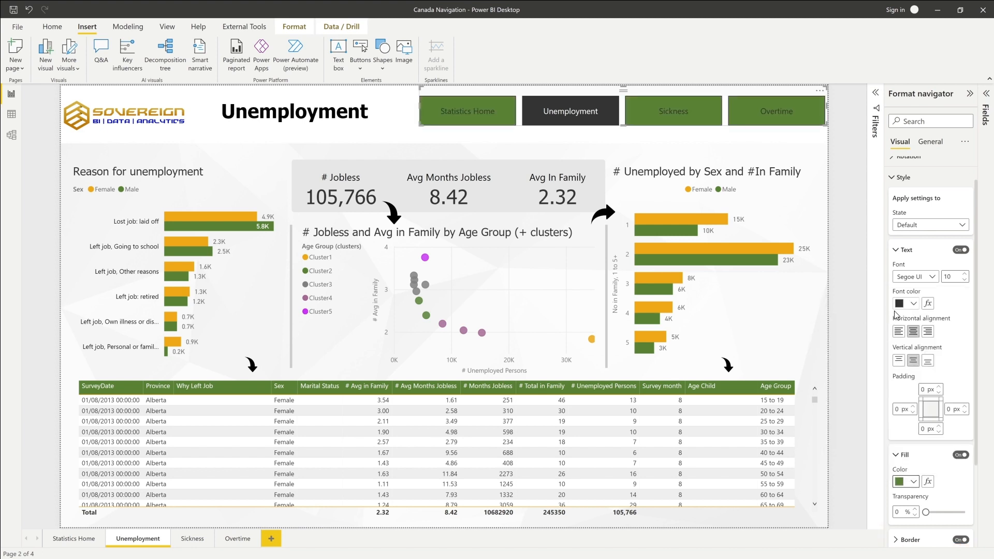
click(914, 305)
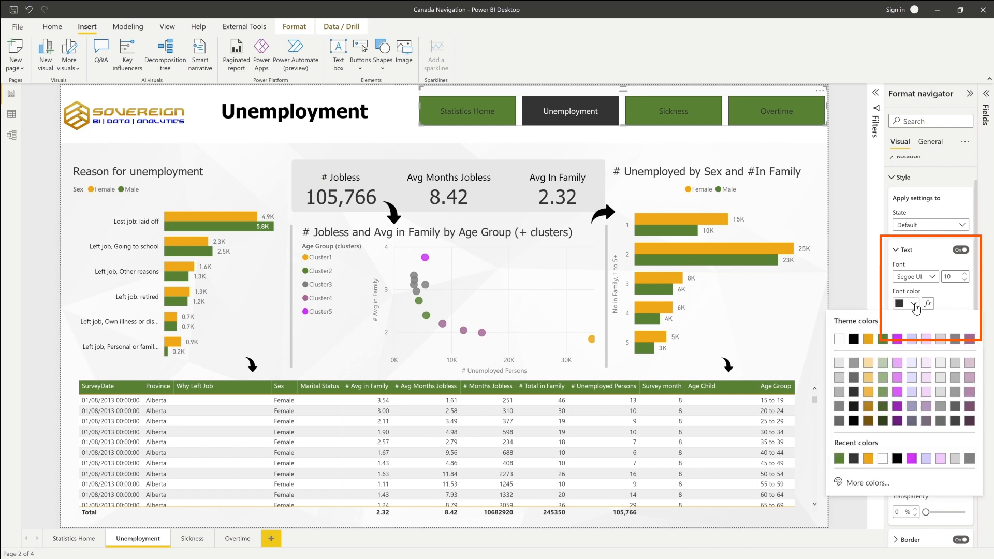
click(839, 340)
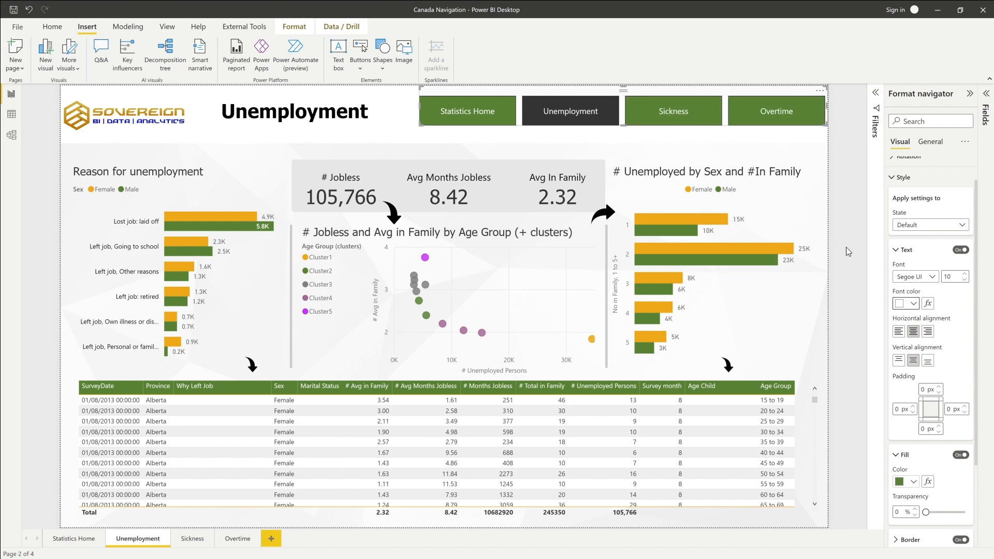
- Set the font color of the navigator's Hover state to Black, 20% lighter
click(967, 230)
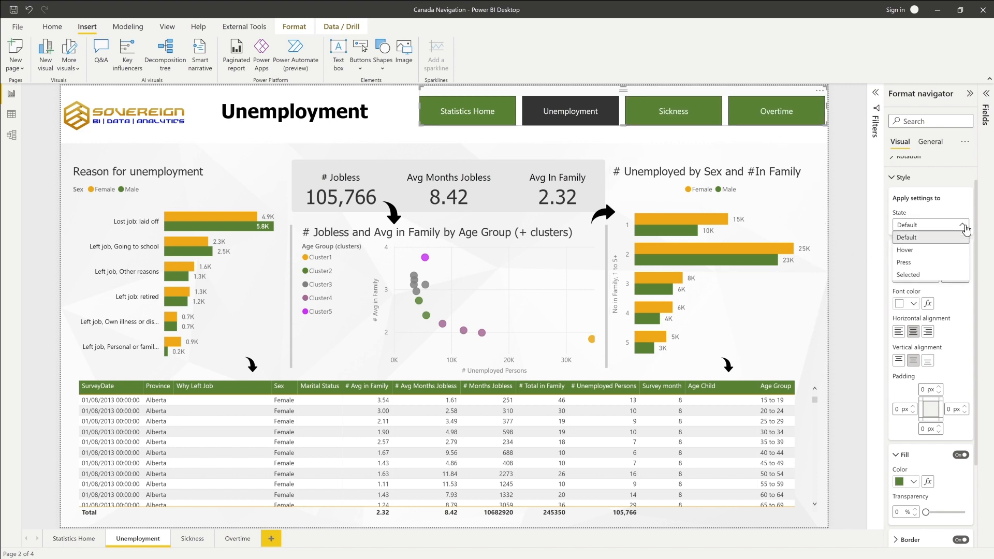
click(952, 253)
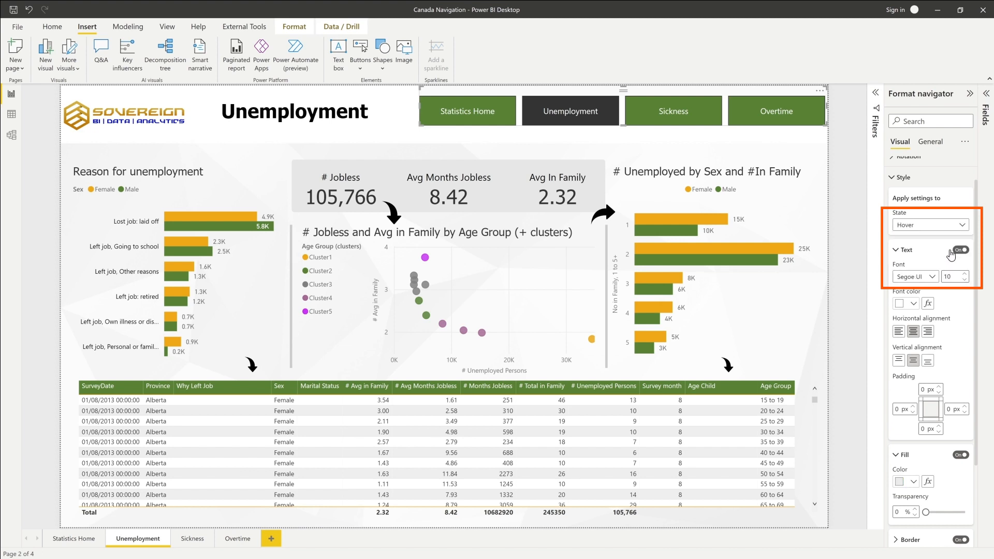
click(915, 305)
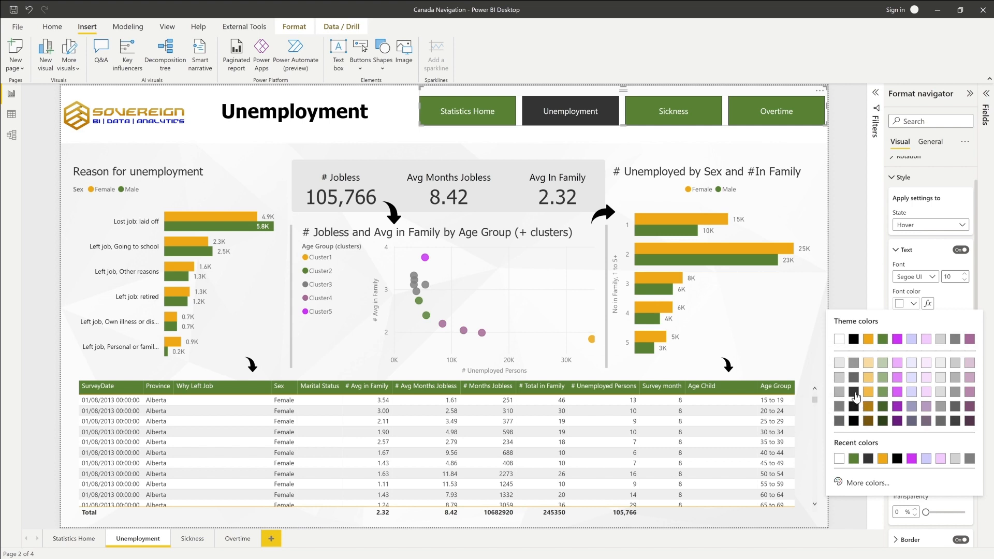
click(854, 395)
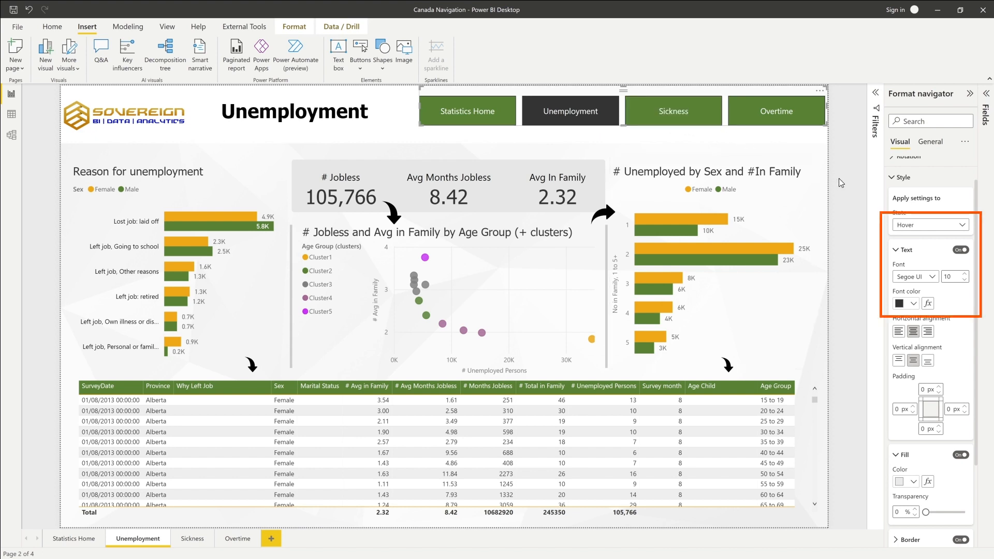
- Give the navigator's Selected state the orange theme fill and a Black, 20% lighter font
click(964, 227)
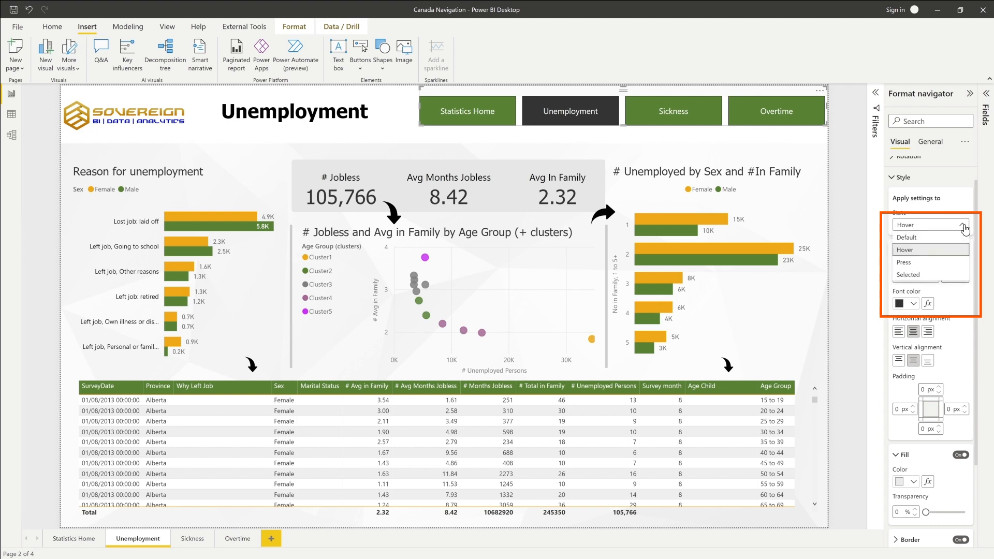
click(932, 278)
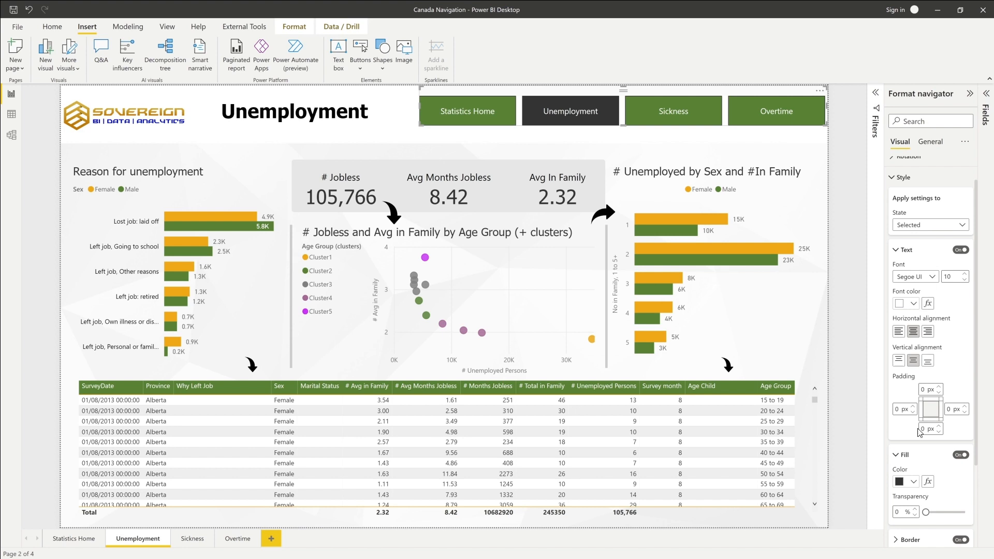
click(913, 482)
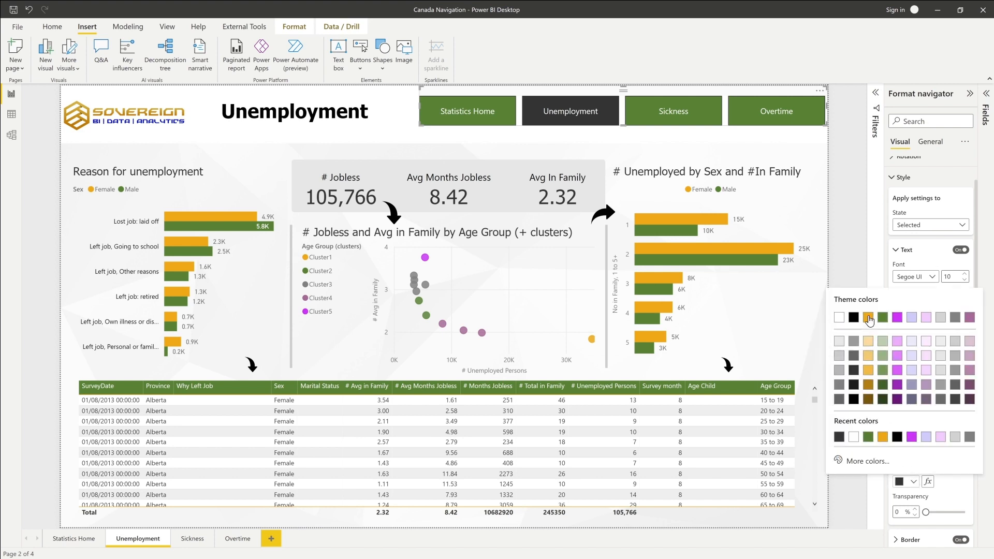
click(869, 318)
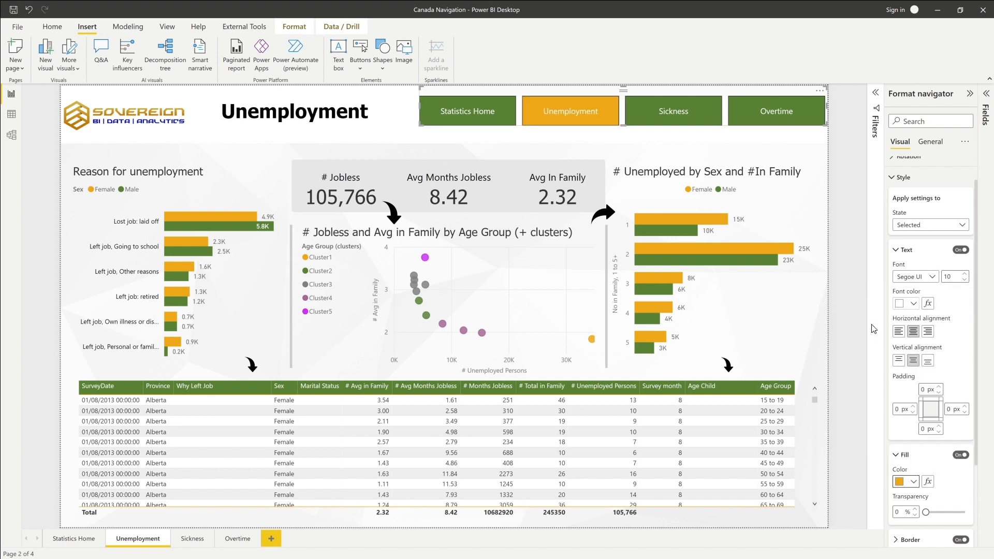
click(917, 308)
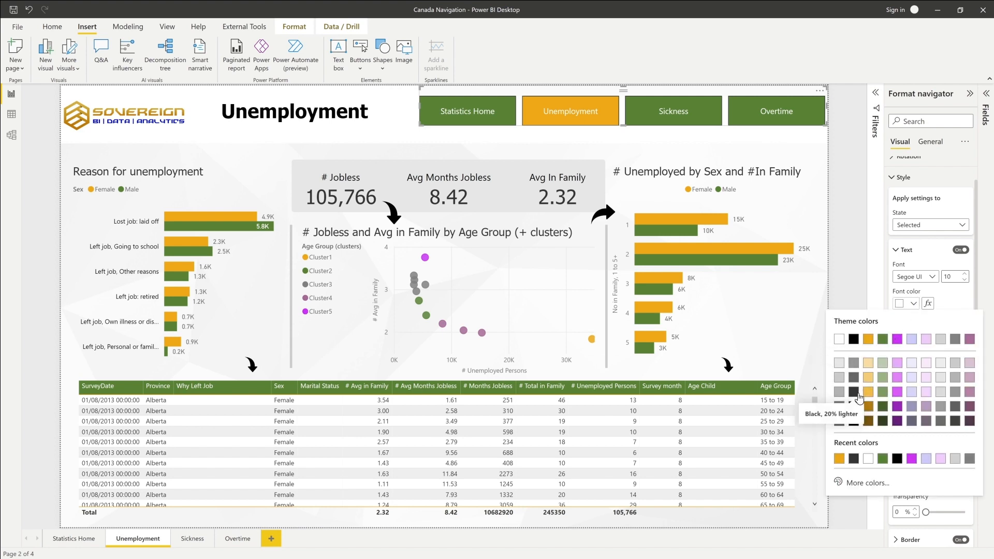
click(860, 399)
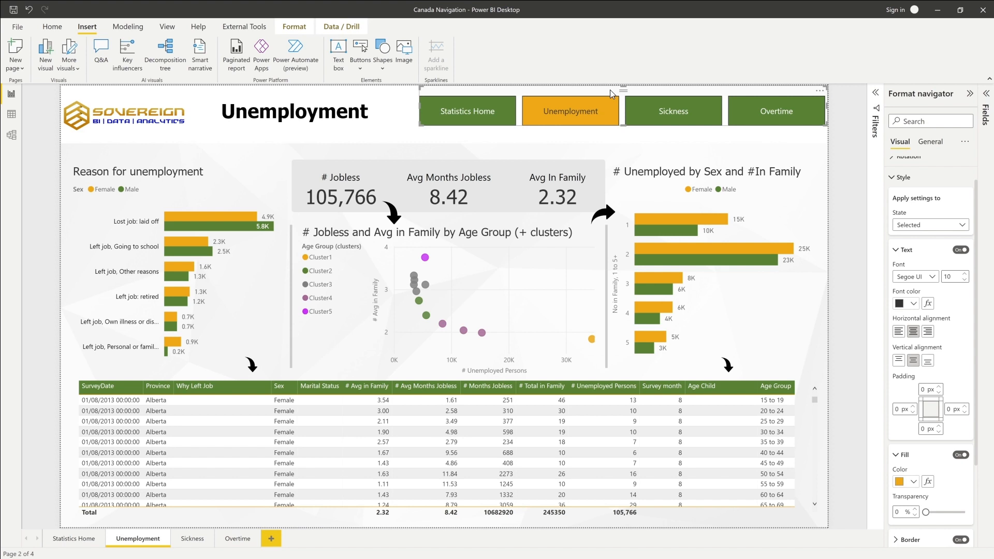
- Copy the formatted navigator from the Unemployment page to the Sickness and Overtime pages
key(ctrl+c)
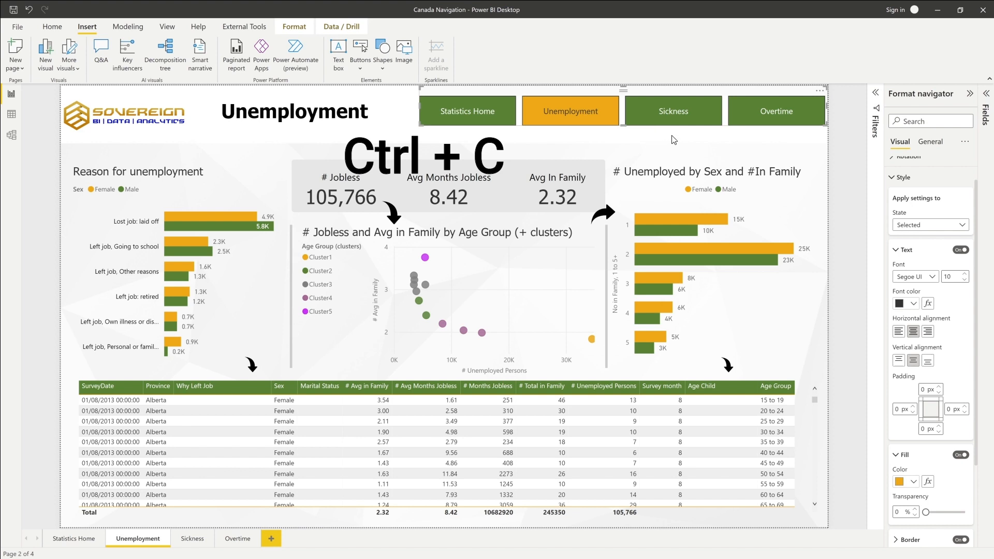
click(691, 124)
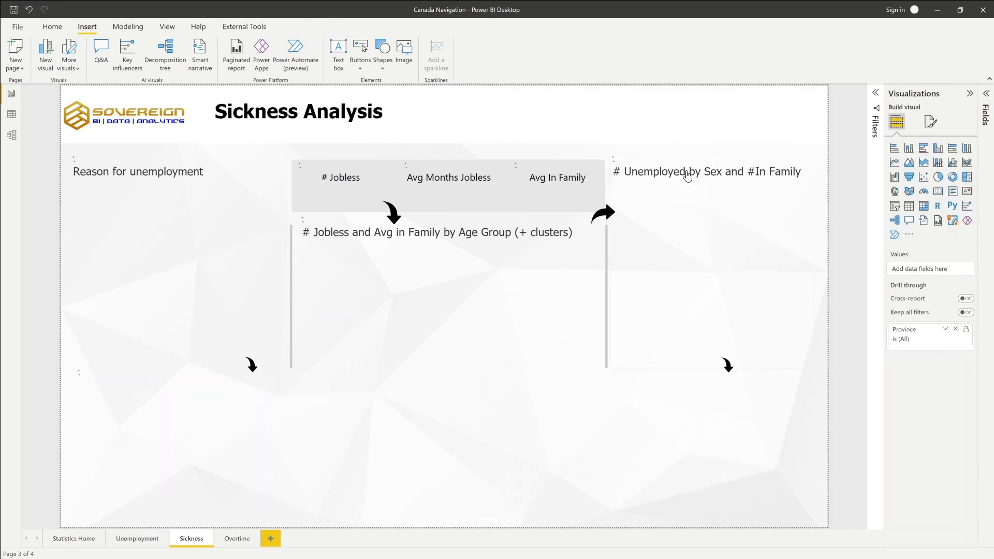
key(ctrl+v)
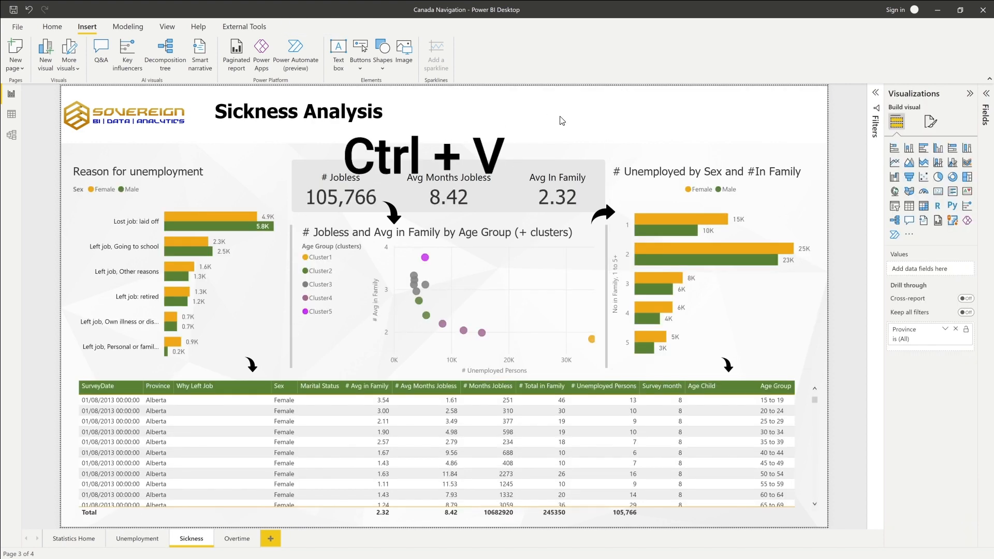
key(ctrl+v)
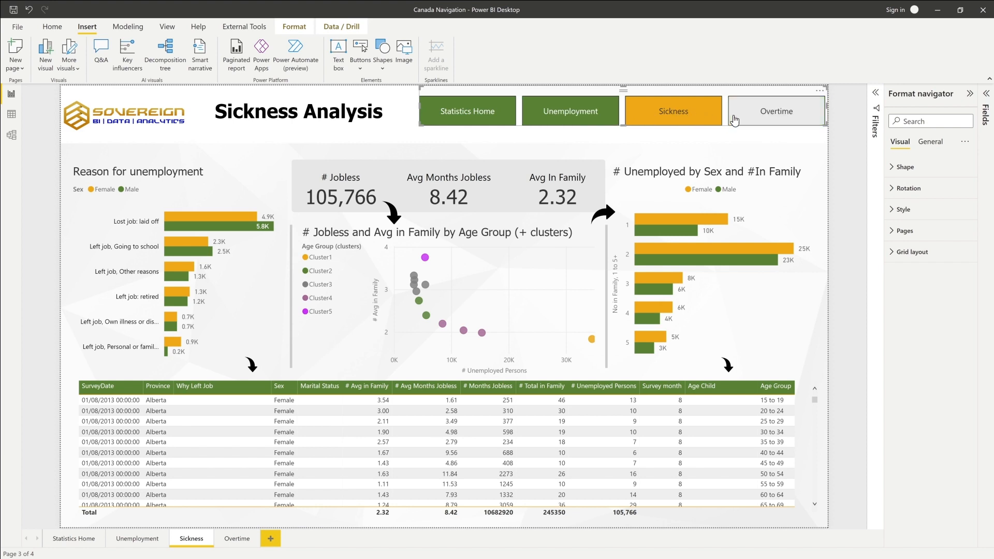
click(781, 123)
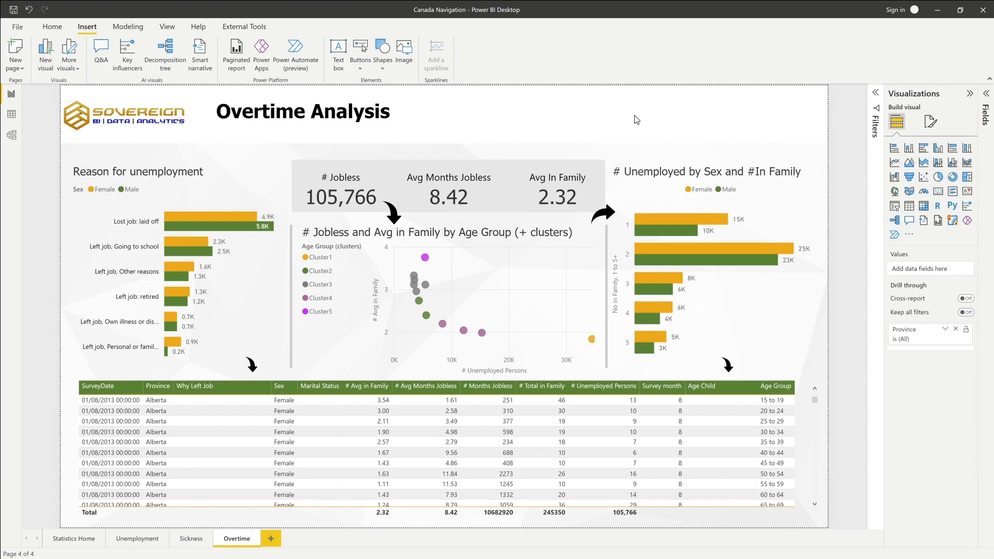
key(ctrl+v)
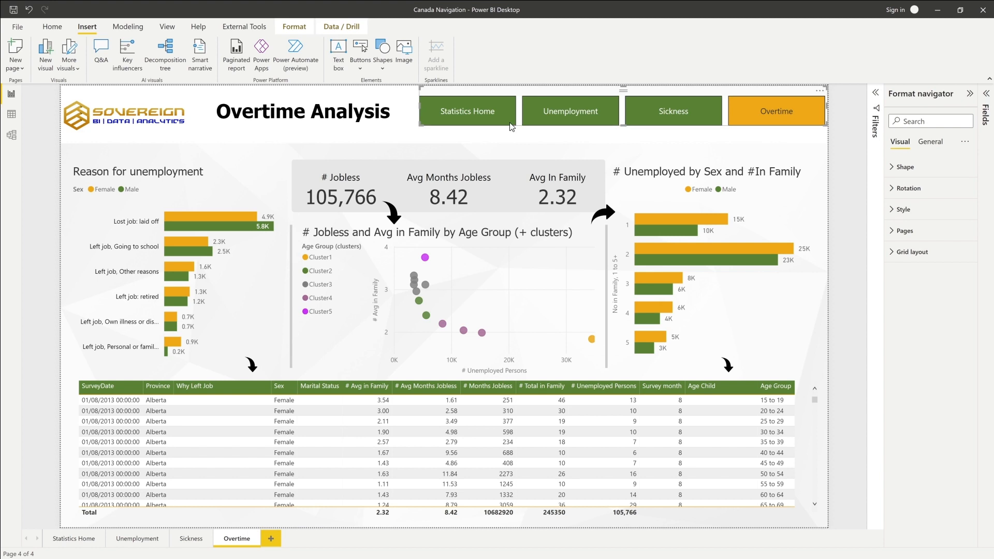
- Apply the Unemployment page navigator's formatting to the Statistics Home navigator with Format painter
ctrl+click(468, 121)
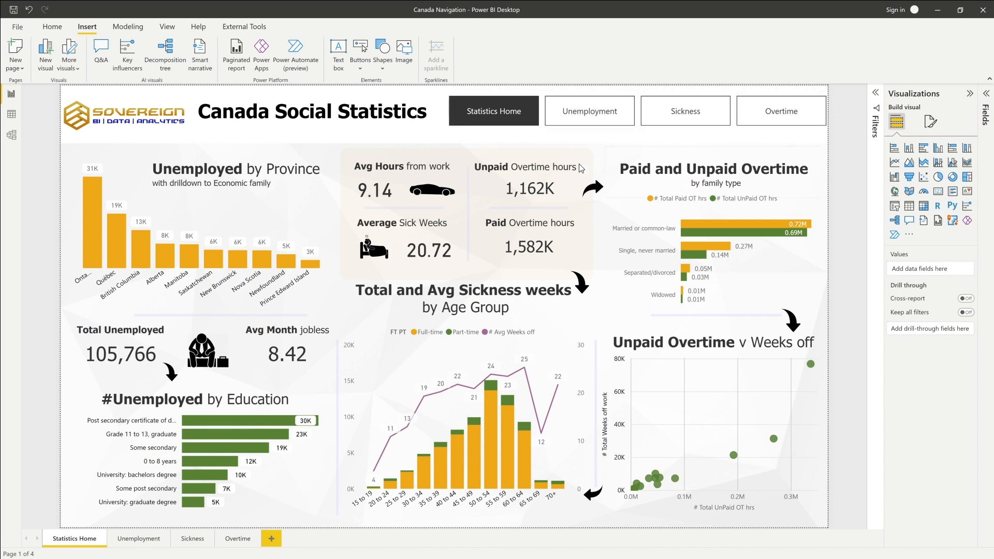
click(136, 542)
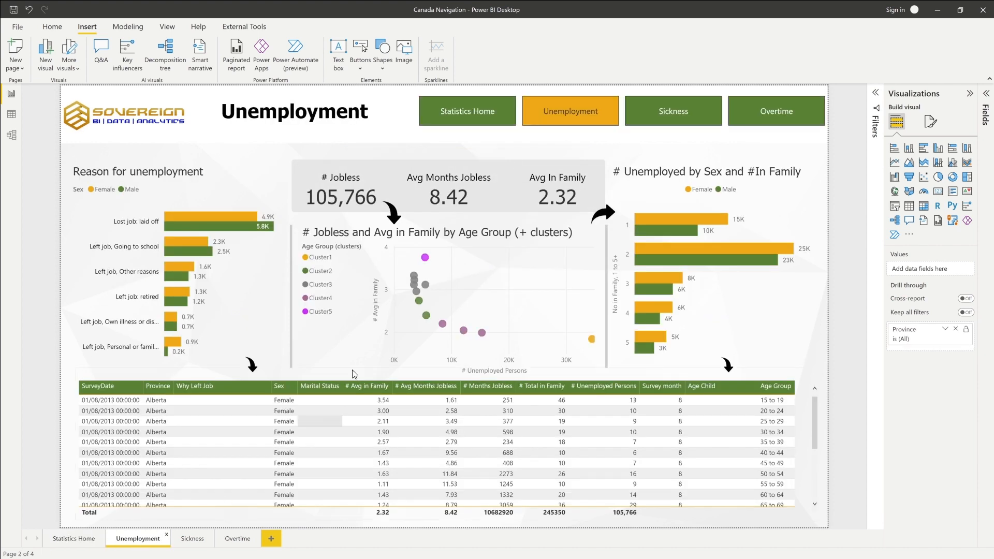
click(440, 89)
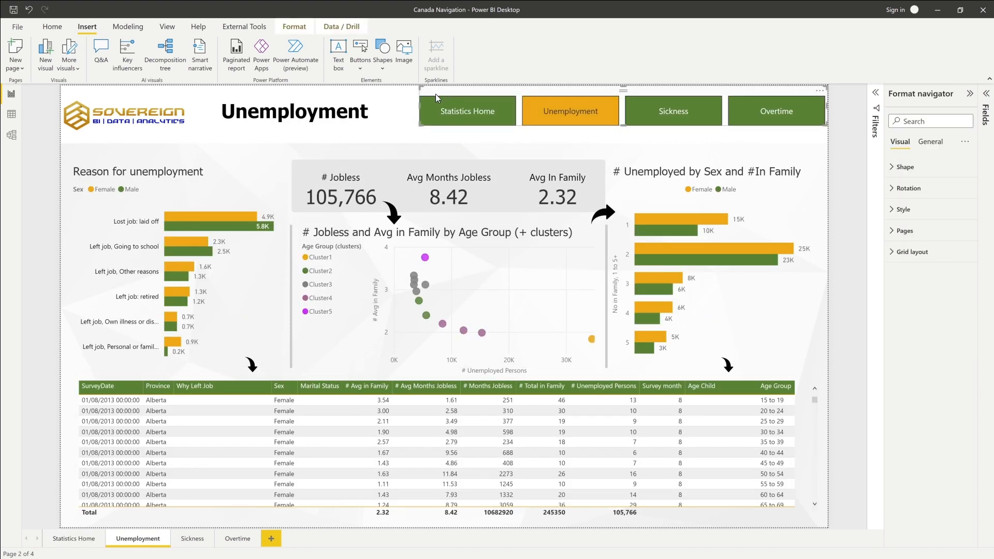
click(61, 29)
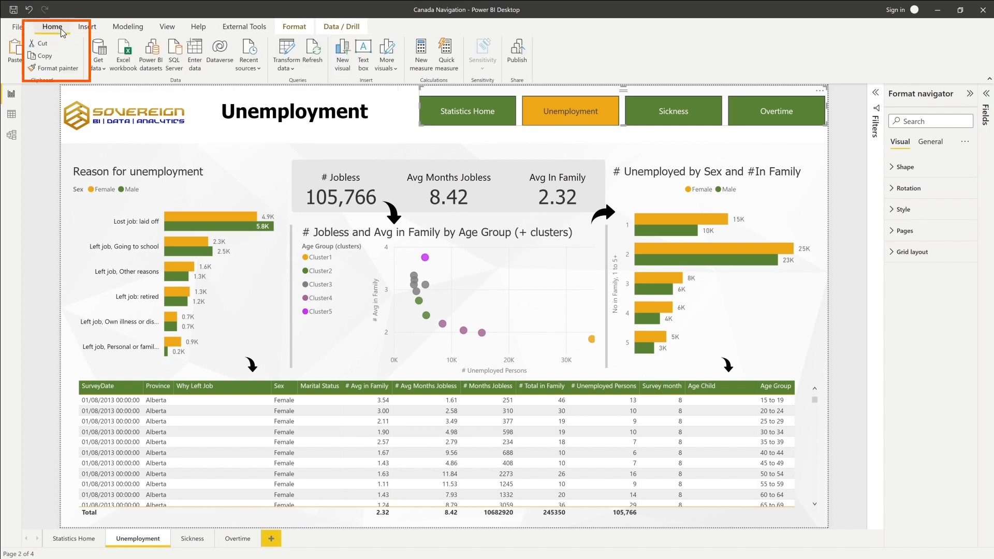
click(72, 71)
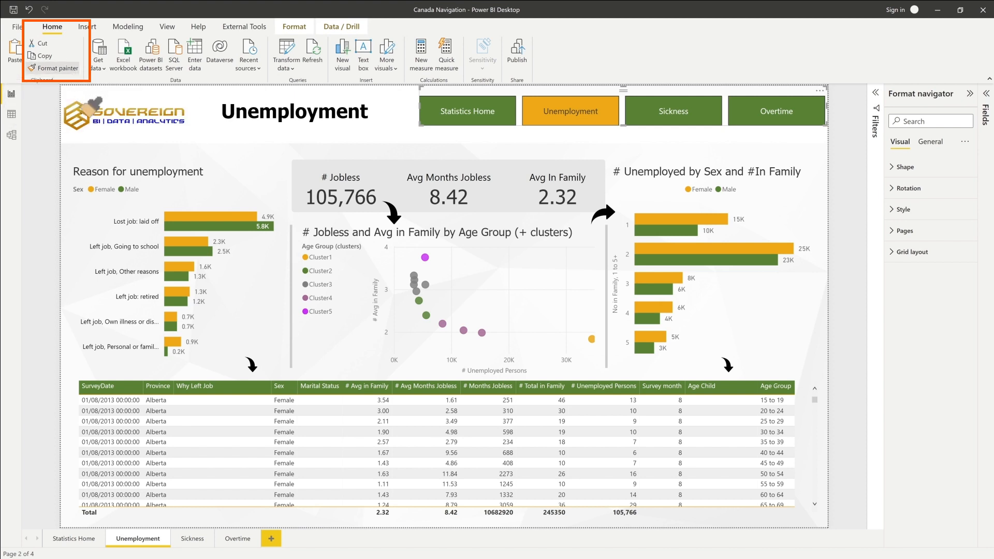
click(66, 542)
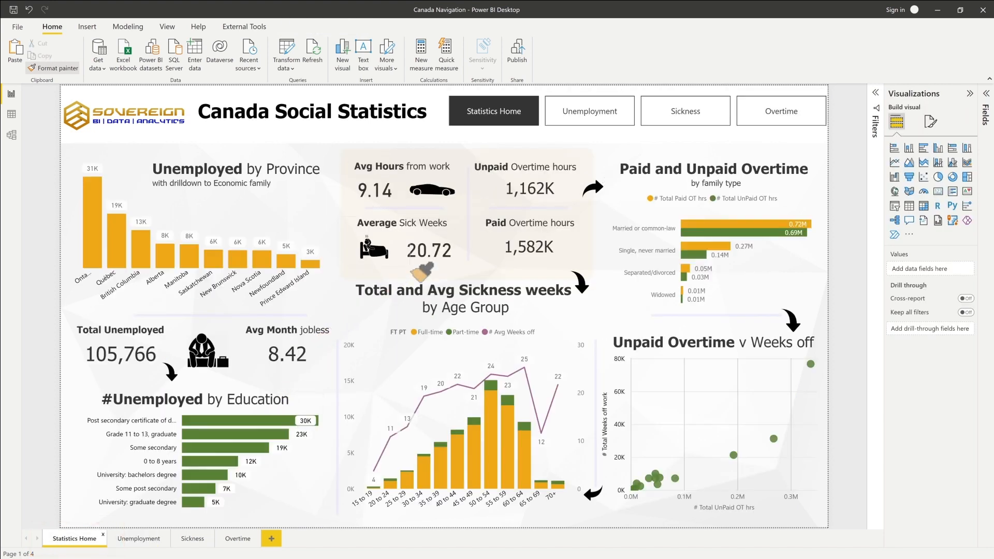
click(601, 112)
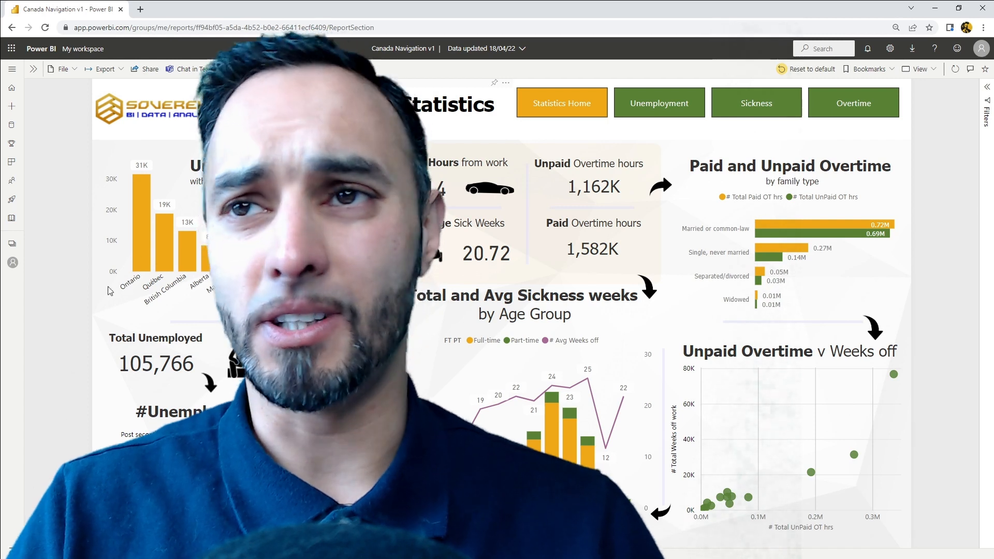
- Switch to the published report in the Power BI service and test the navigator through Unemployment, Sickness, Overtime and back to Statistics Home
click(649, 105)
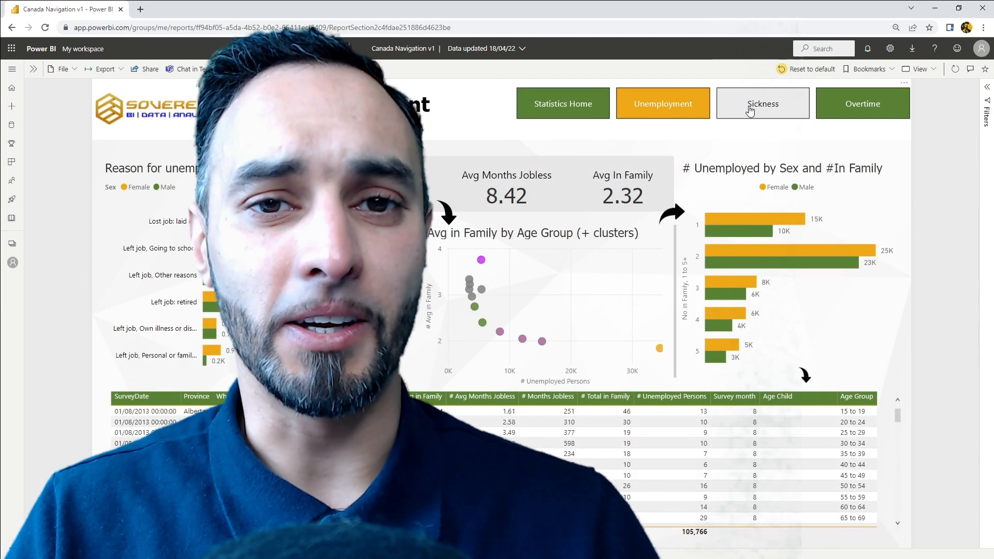
click(752, 110)
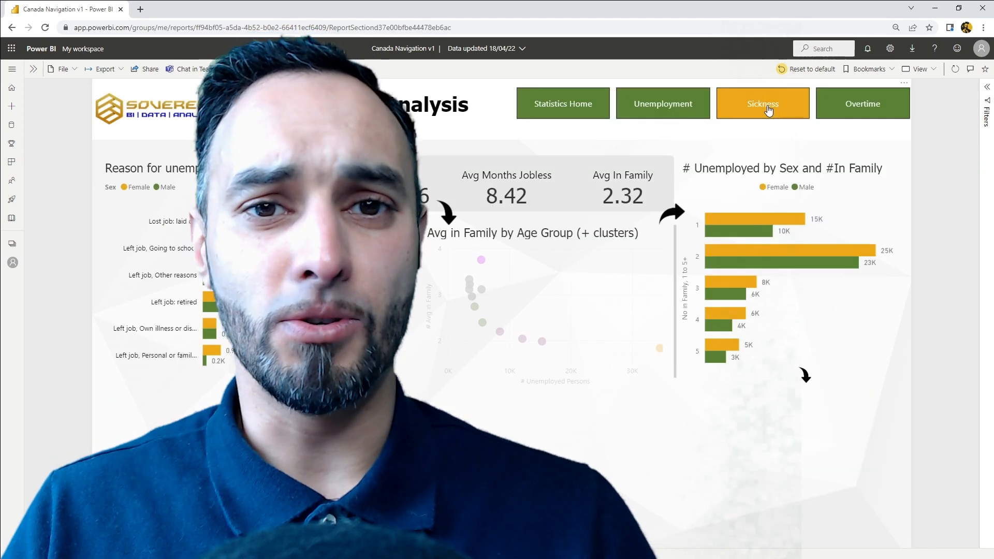
click(883, 107)
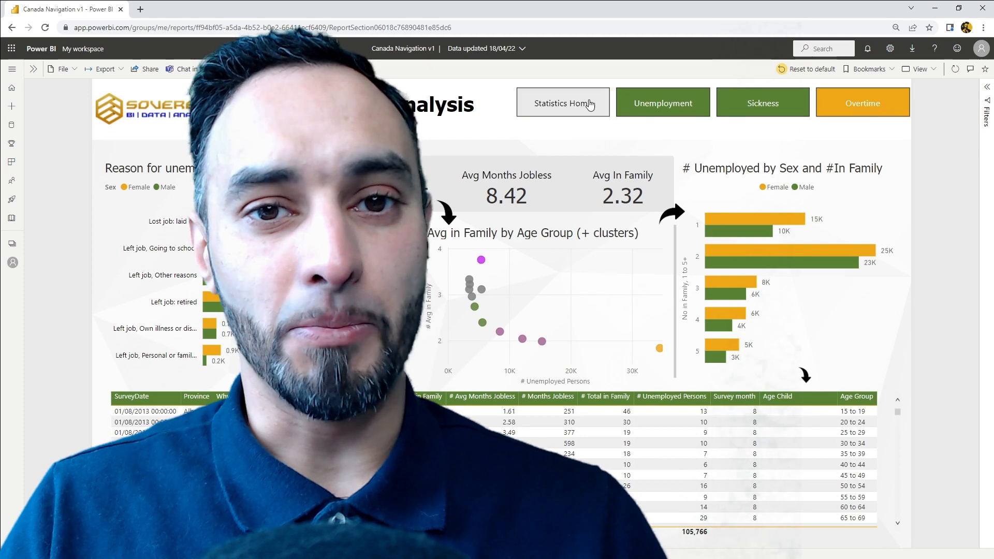
click(585, 101)
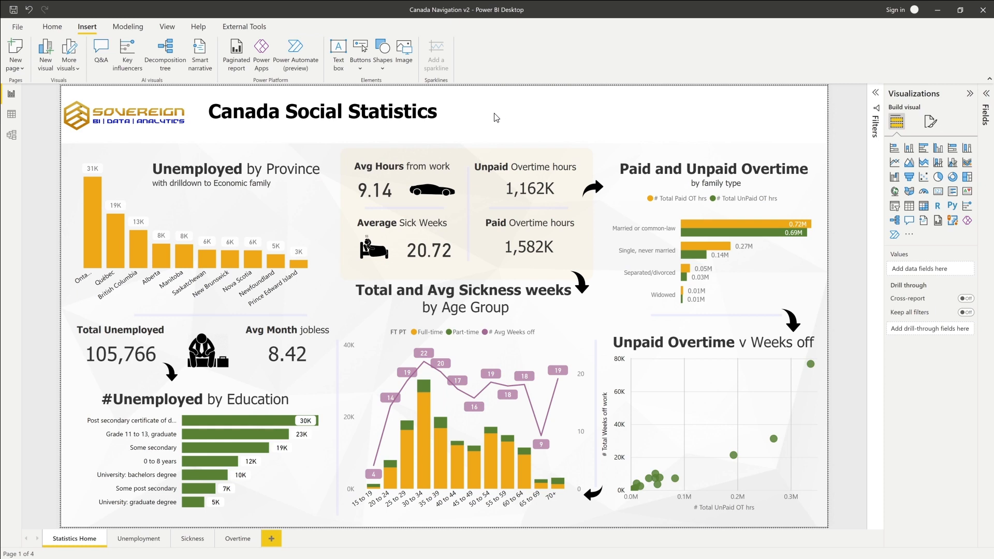
- In Canada Navigation v2, insert a blank button and place it beside the Canada Social Statistics title
click(57, 28)
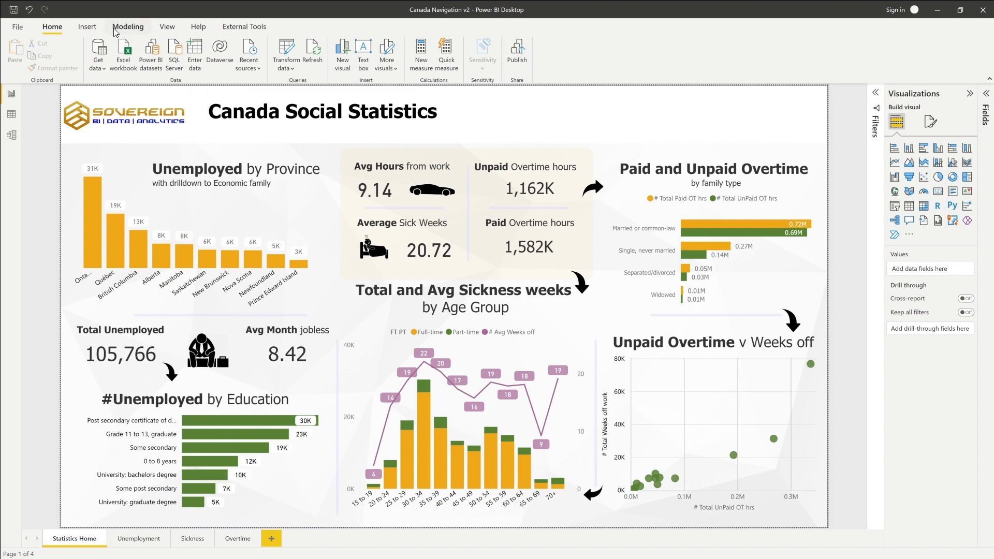
click(81, 28)
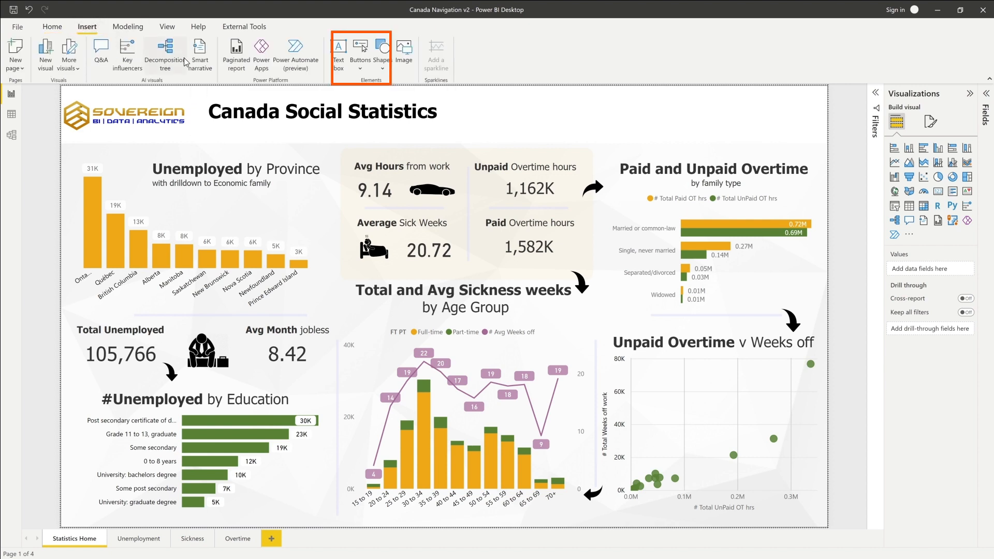
click(363, 72)
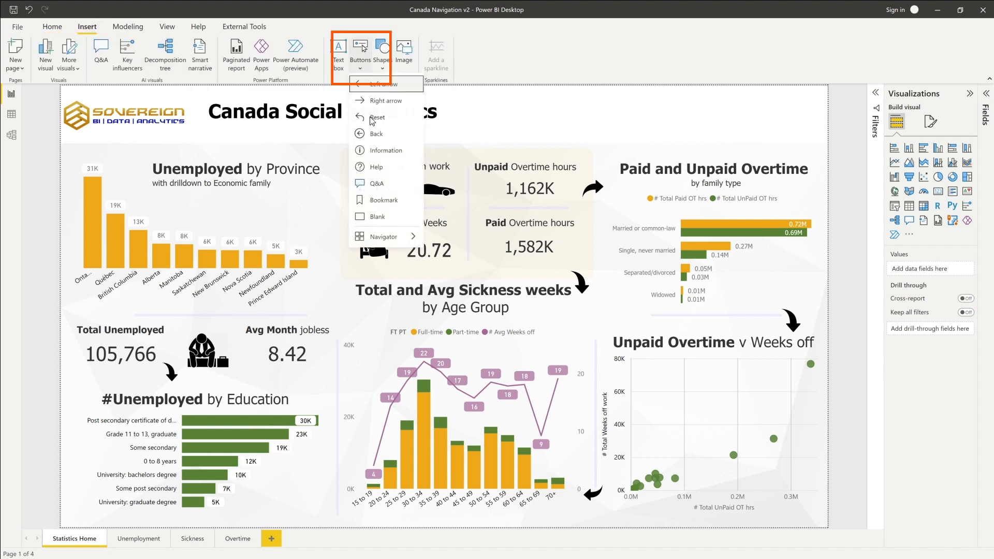
click(382, 222)
drag(102, 88, 469, 84)
drag(482, 120, 484, 120)
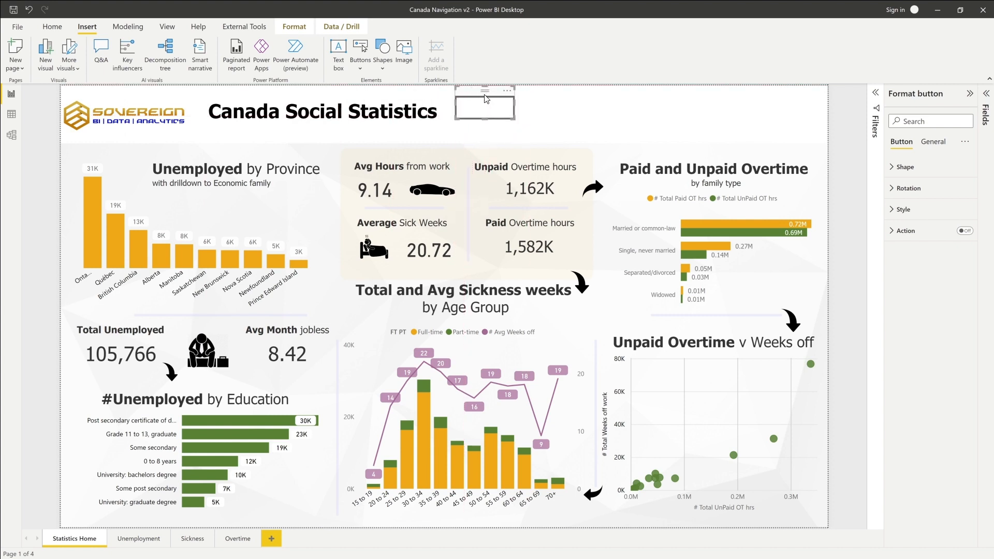
- Set the blank button's height to 70 and width to 85, and move it slightly closer to the title
click(942, 145)
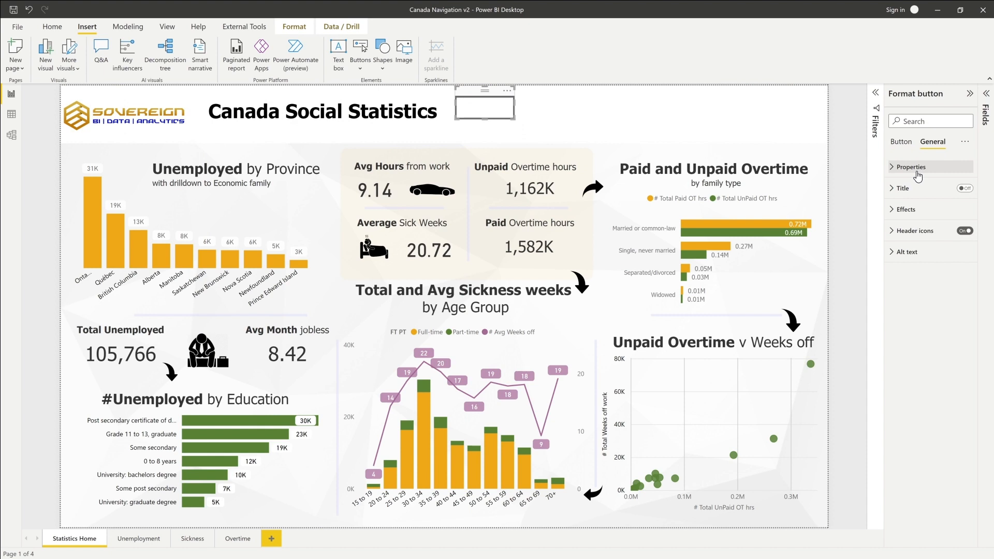
click(918, 177)
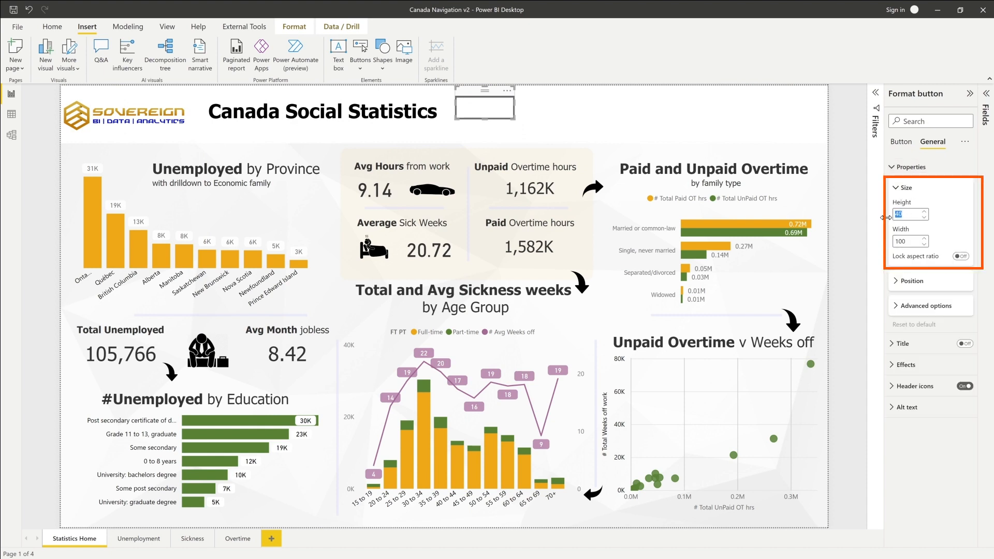
text(70)
key(Tab)
text(85)
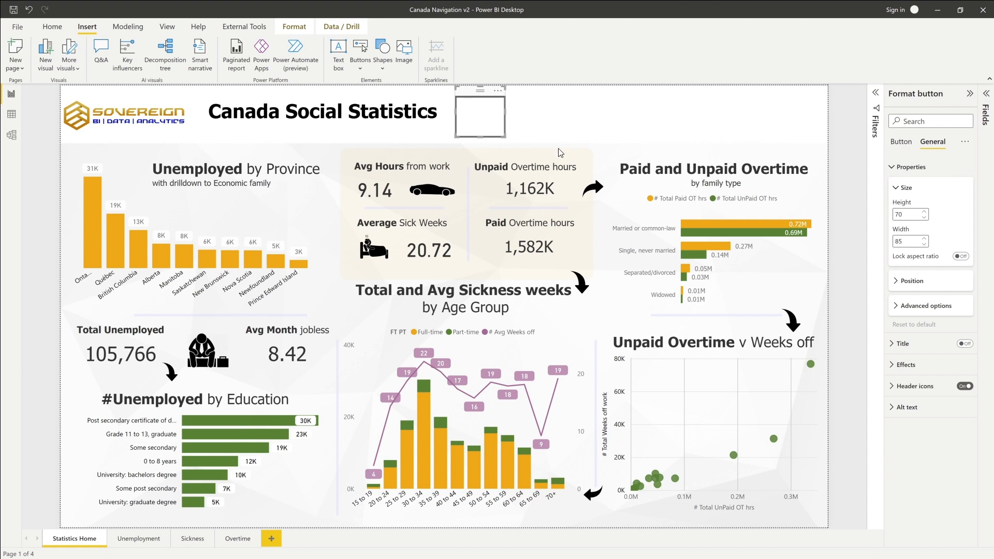
drag(467, 95, 464, 95)
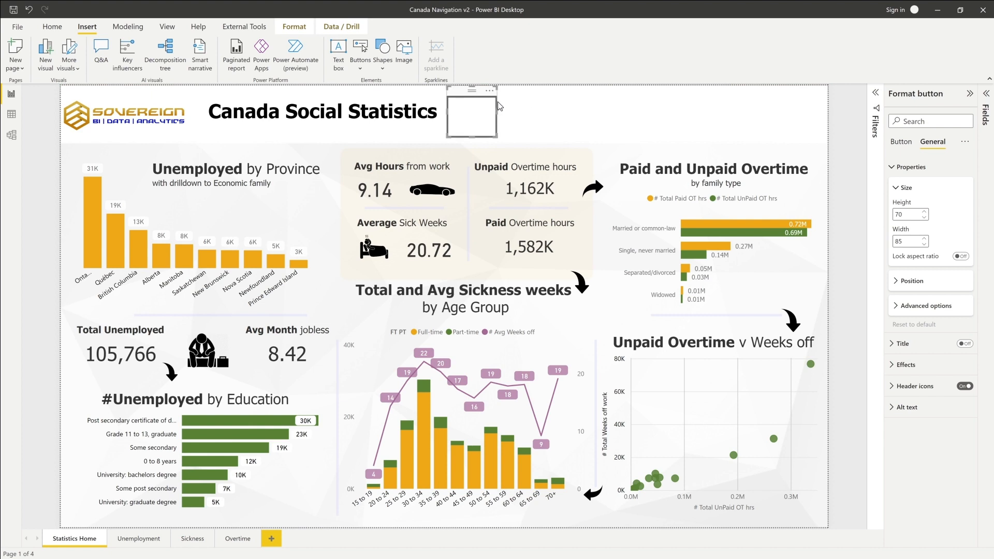
- Turn on the button's fill for the Default state and use 1-01.png from the Hexagon White folder as its image
click(901, 142)
click(893, 213)
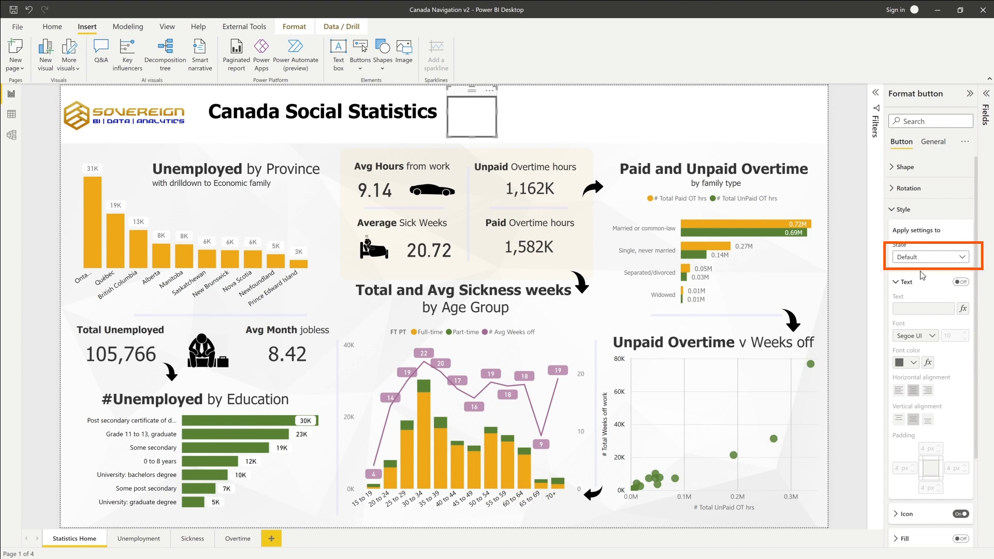
scroll(921, 277, down, 3)
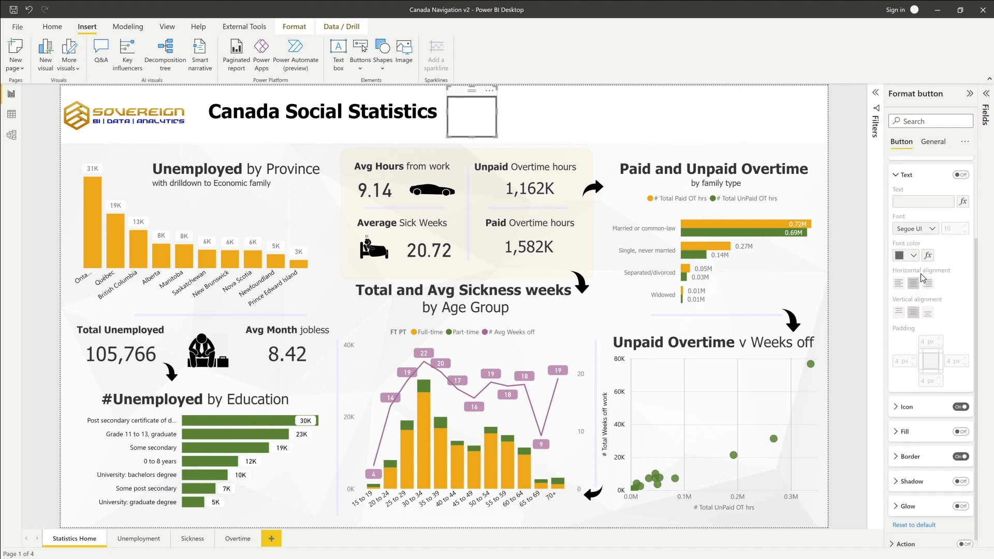
click(899, 429)
click(961, 373)
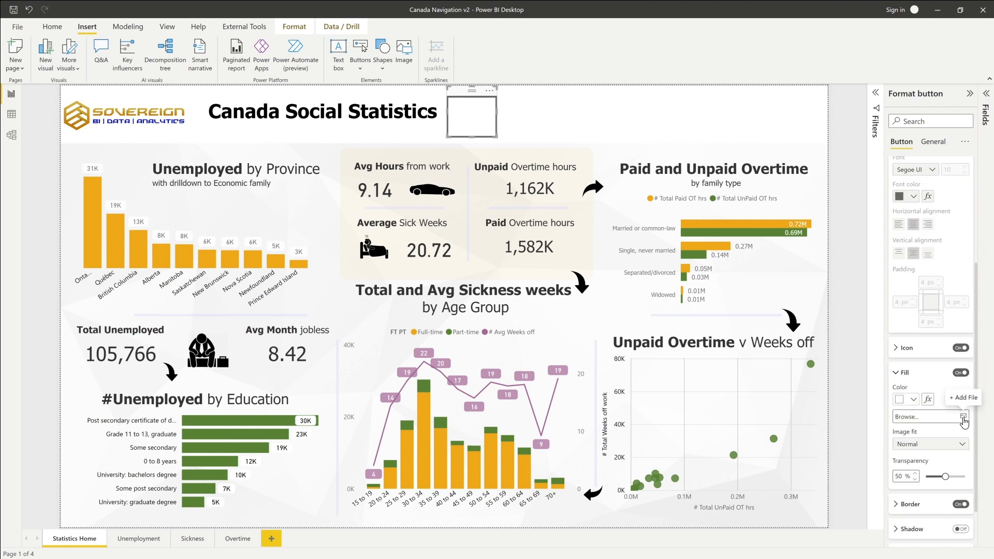
click(964, 417)
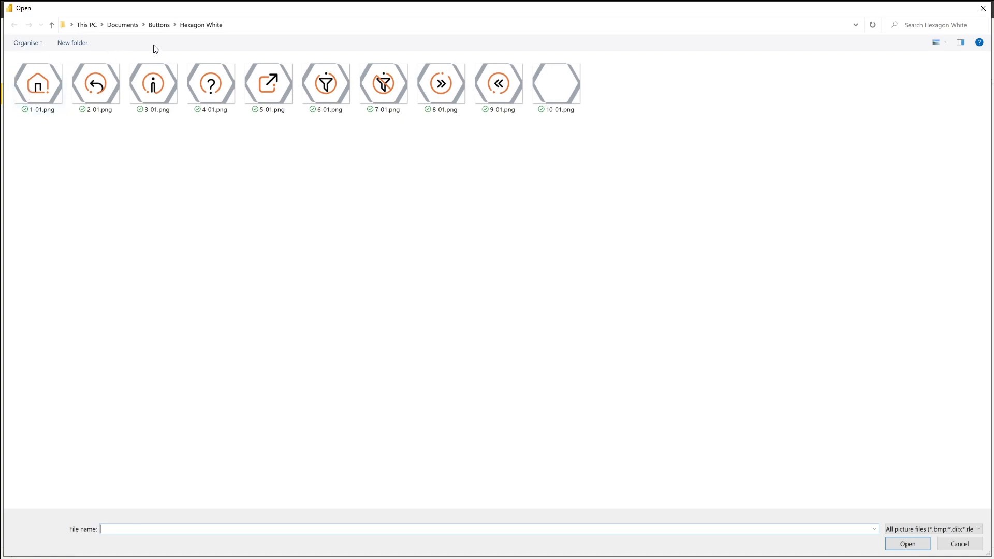
double_click(39, 86)
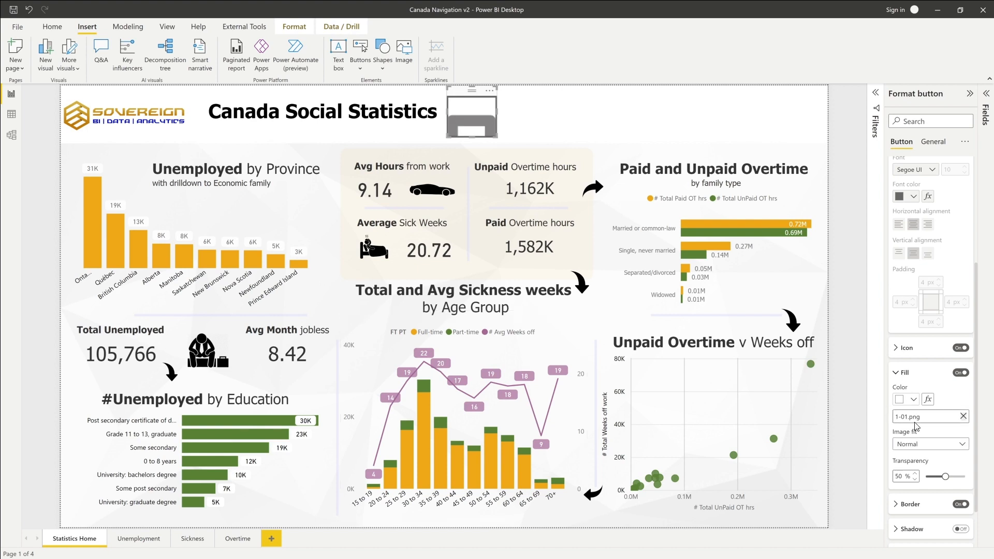
- Set the button's fill image to Fit and its transparency to 0%
click(961, 446)
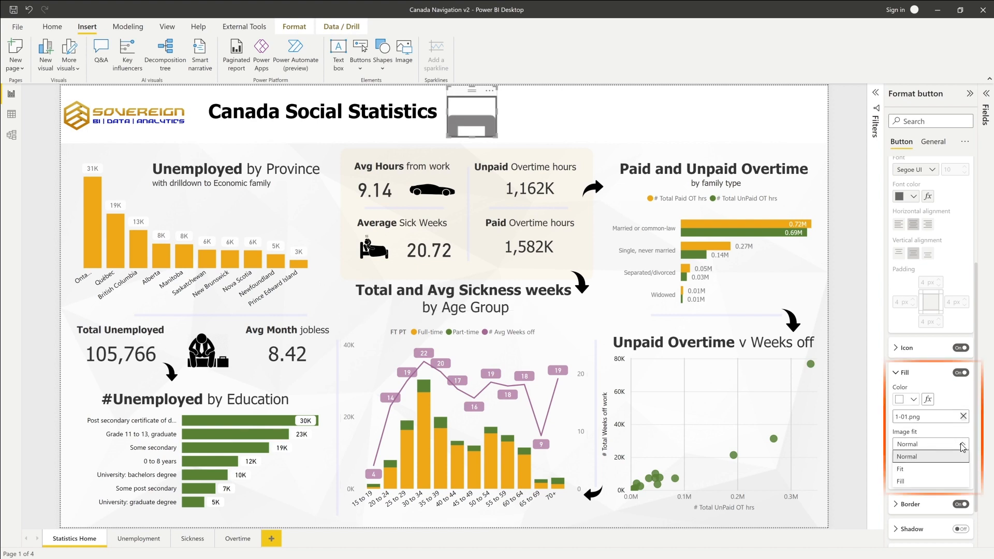
click(916, 470)
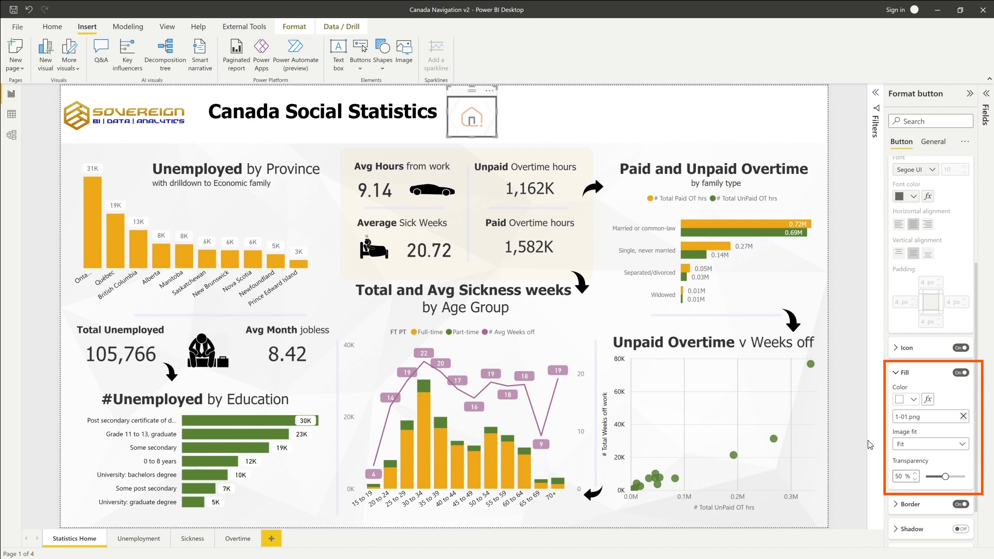
drag(943, 475, 904, 476)
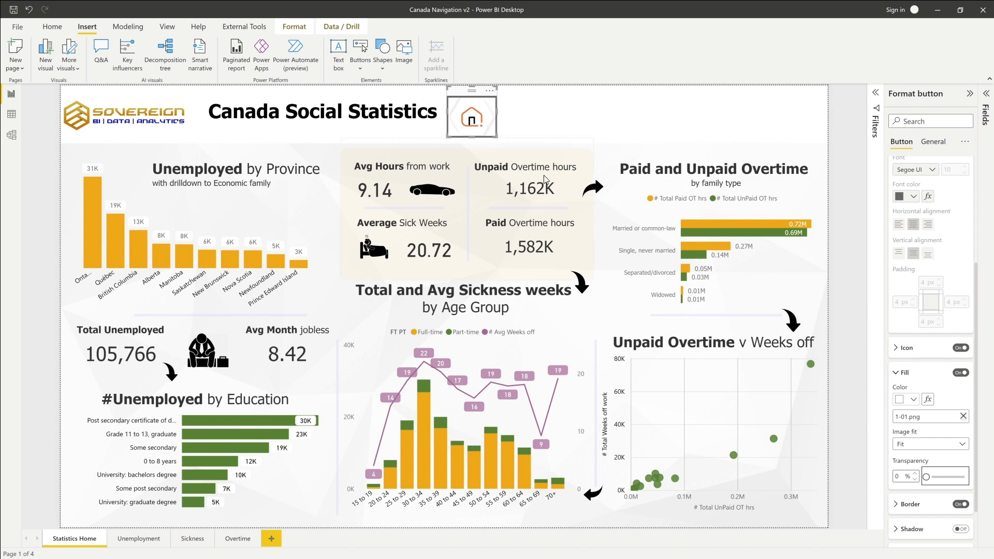
- Turn off the home button's border and icon, and deselect it
click(960, 504)
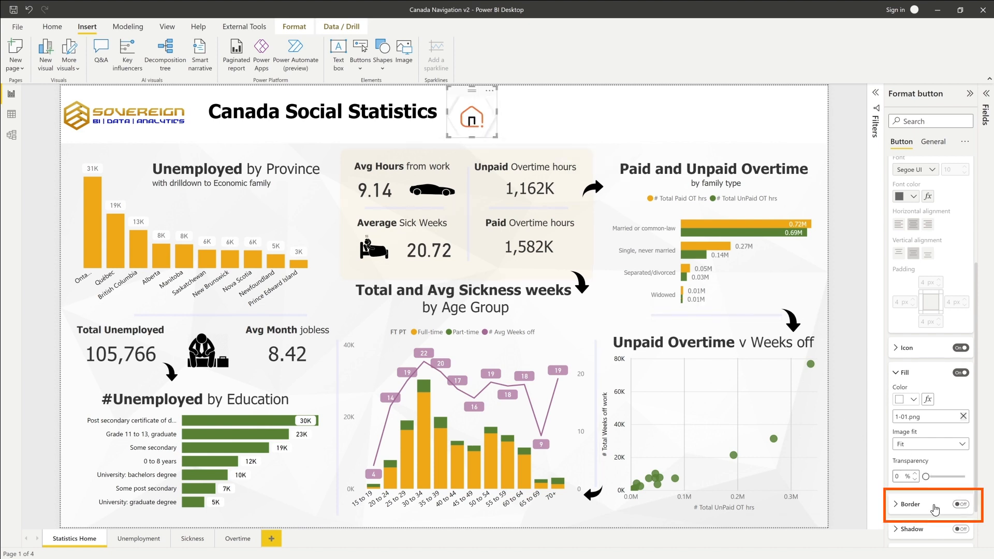
click(959, 348)
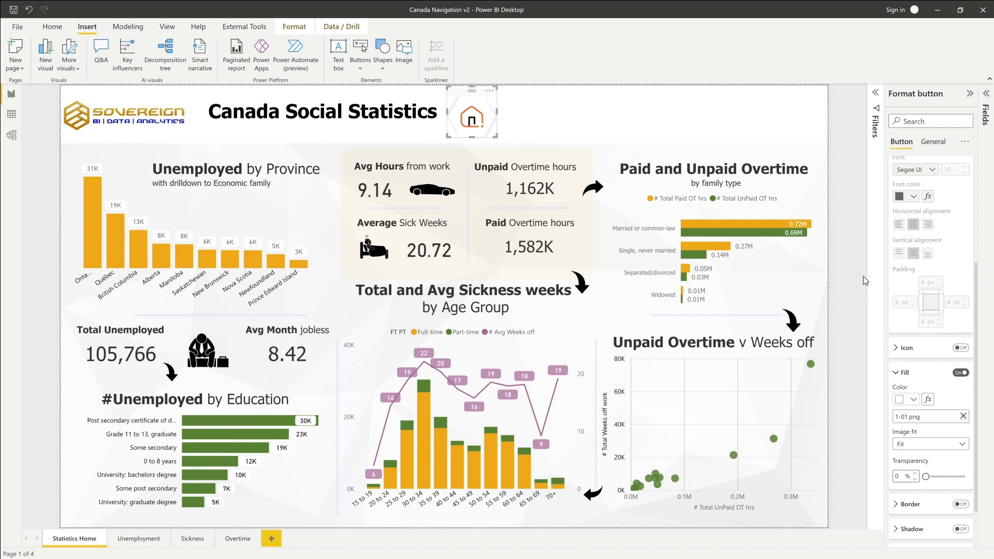
click(529, 117)
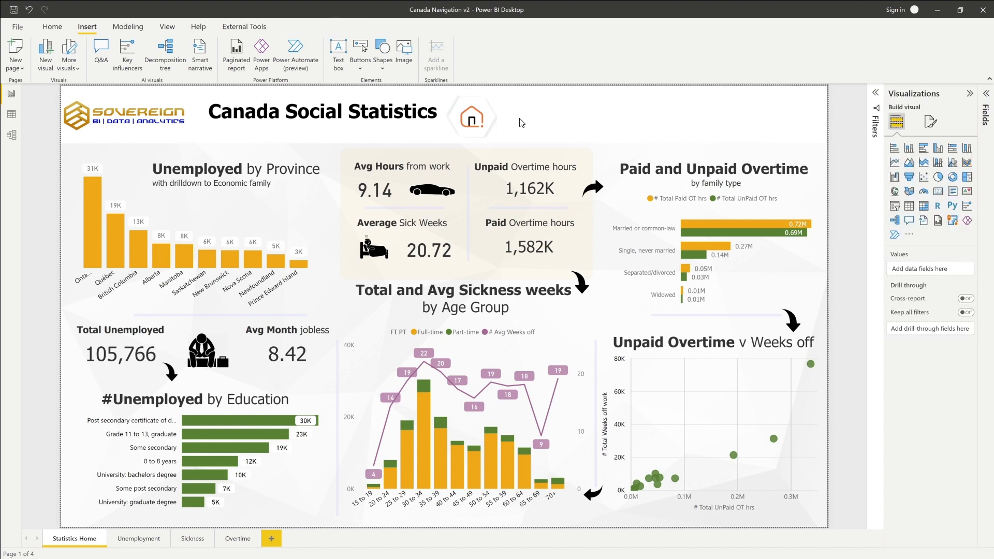
- Replace the home button's fill image for the On hover state with 1-01.png from the Hexagon Grey folder
click(473, 124)
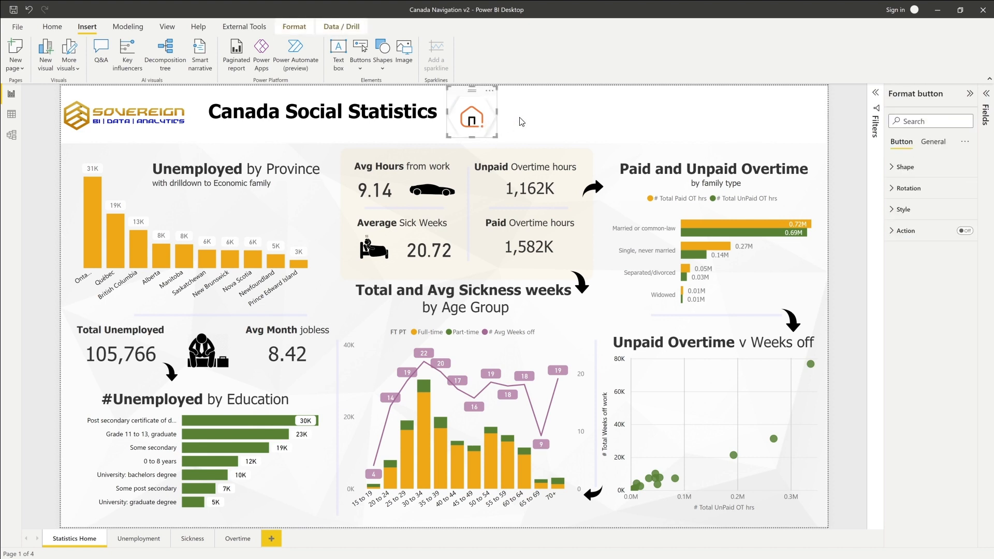
click(909, 209)
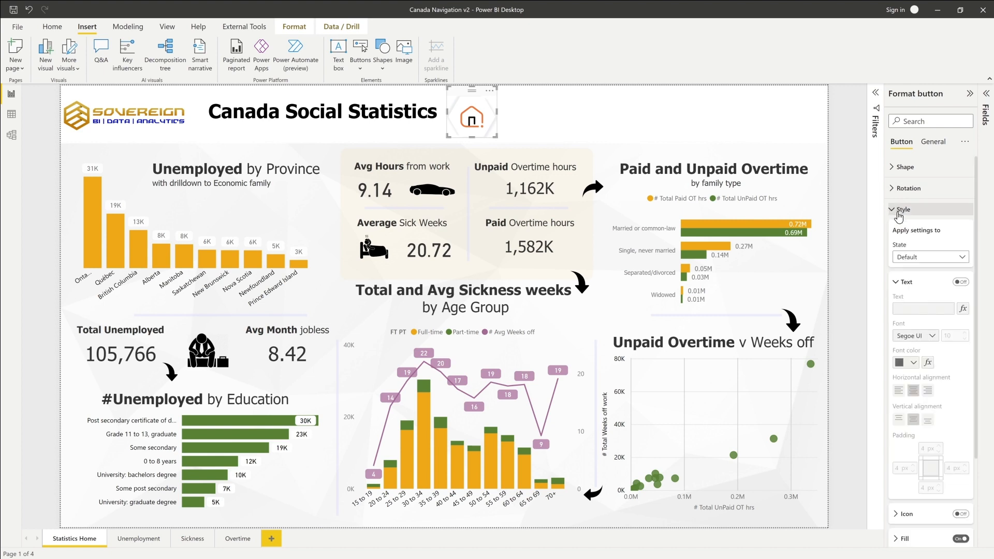
click(964, 257)
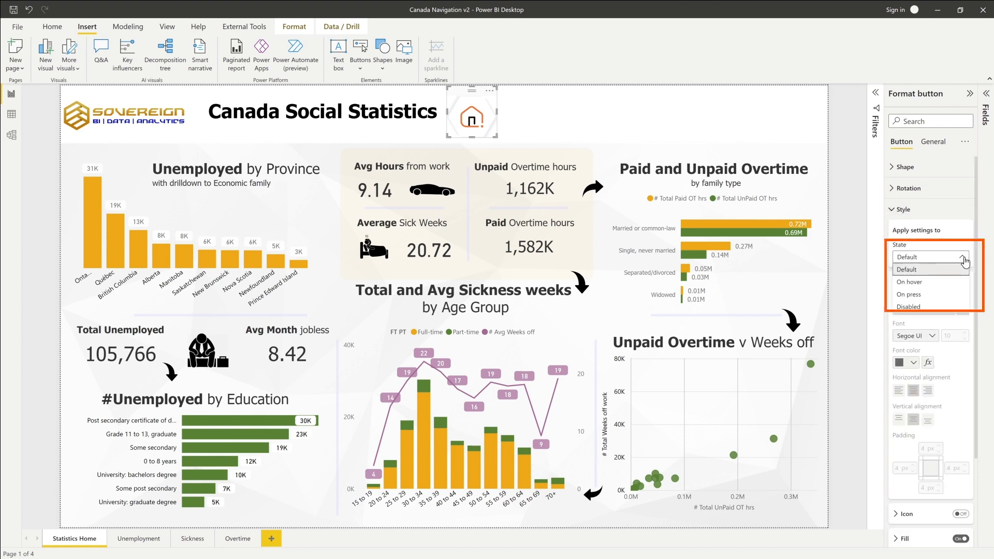
click(938, 283)
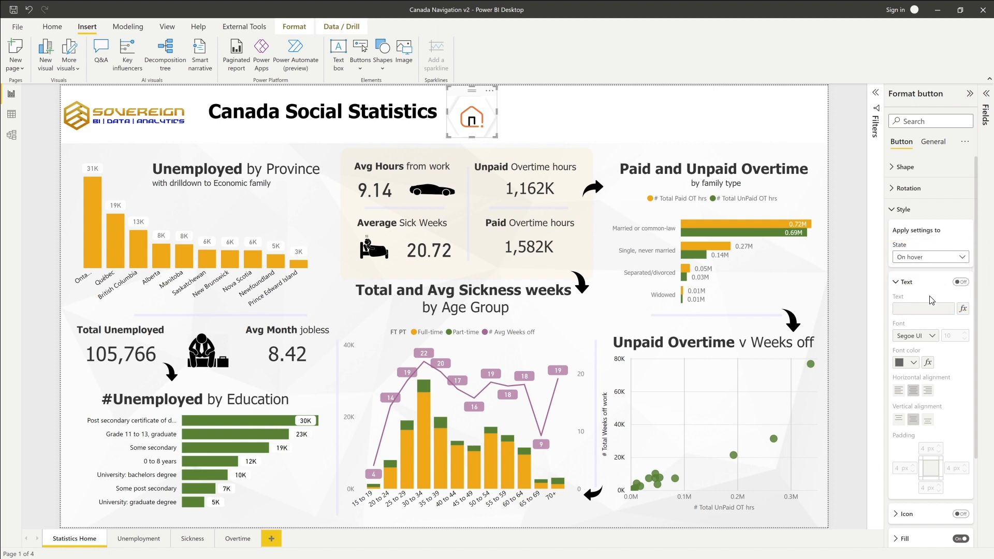
scroll(931, 313, down, 2)
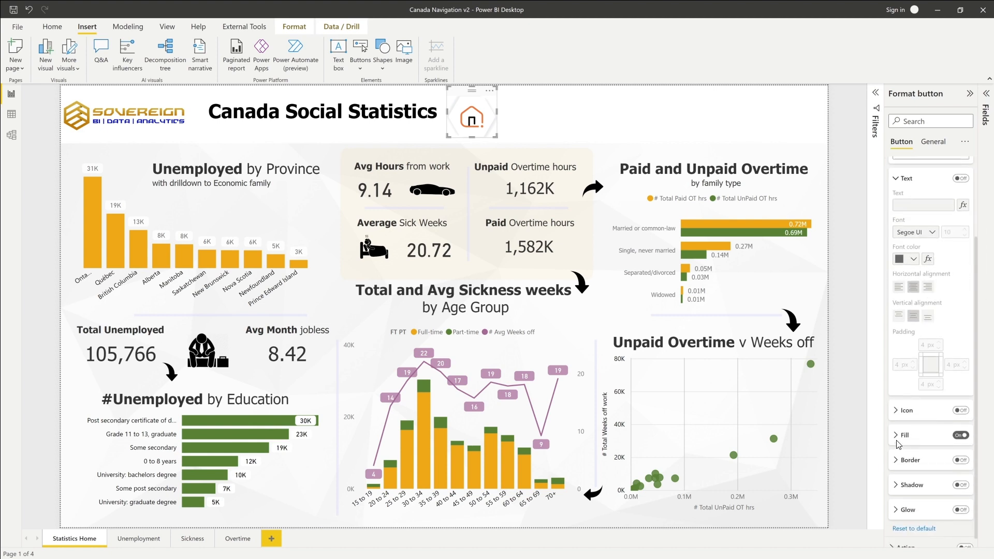
click(898, 445)
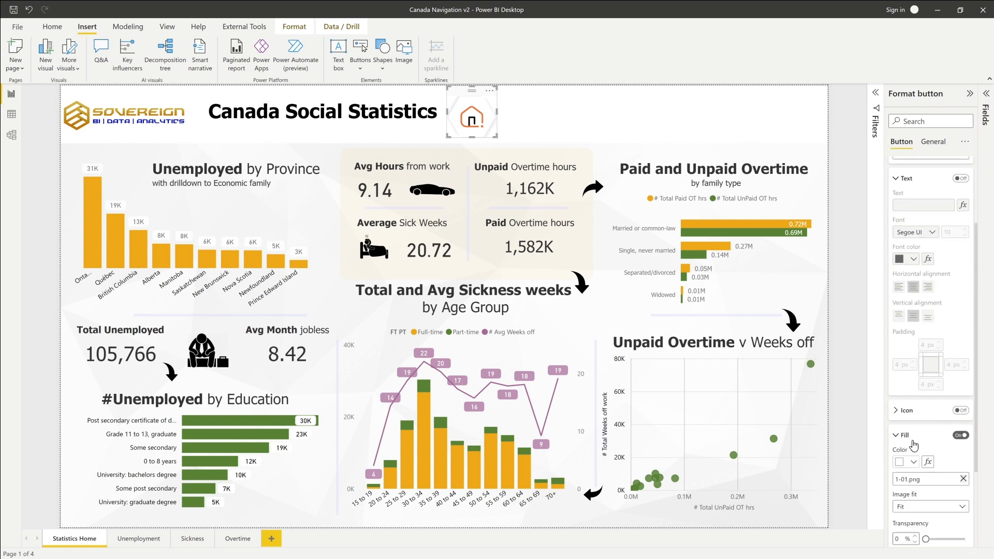
click(963, 482)
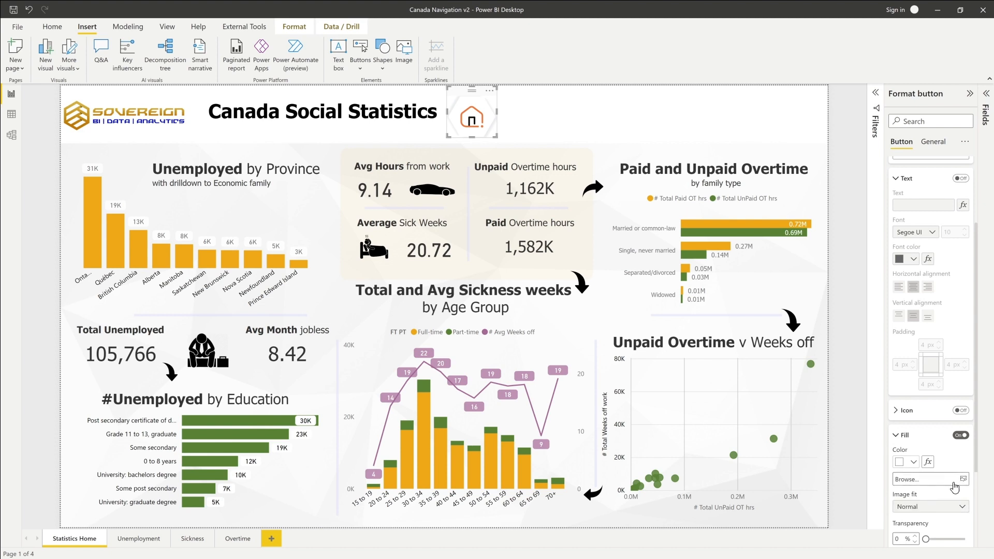
click(957, 480)
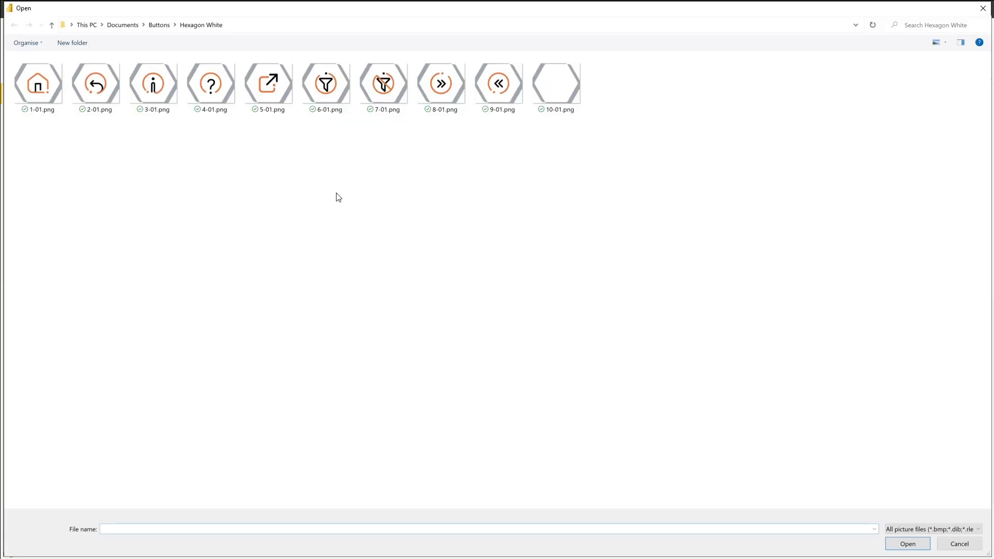
click(162, 23)
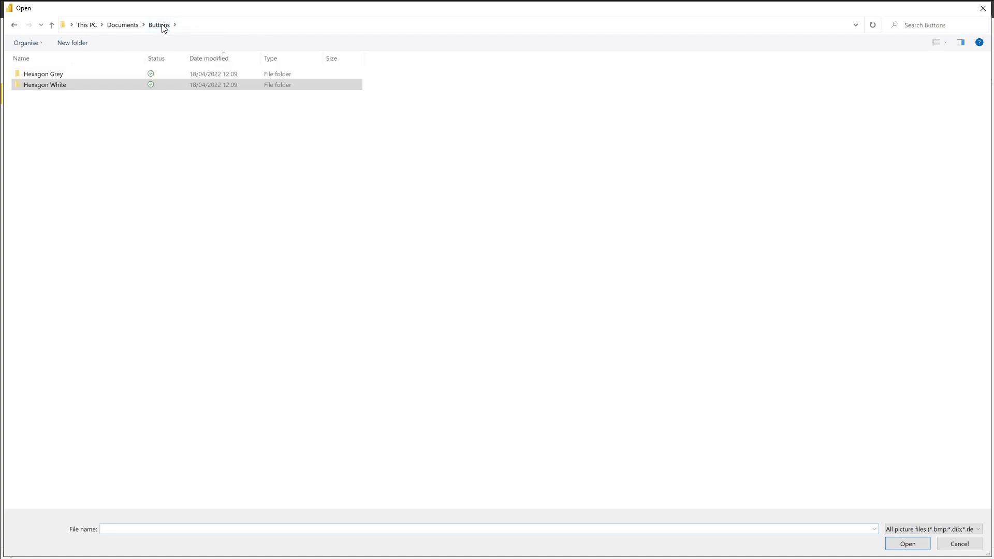
double_click(77, 74)
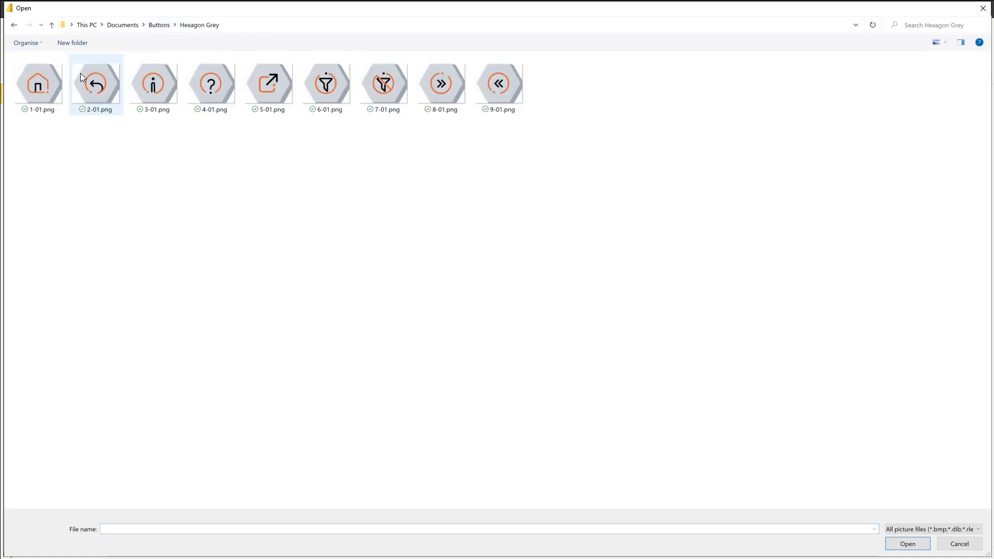
double_click(39, 89)
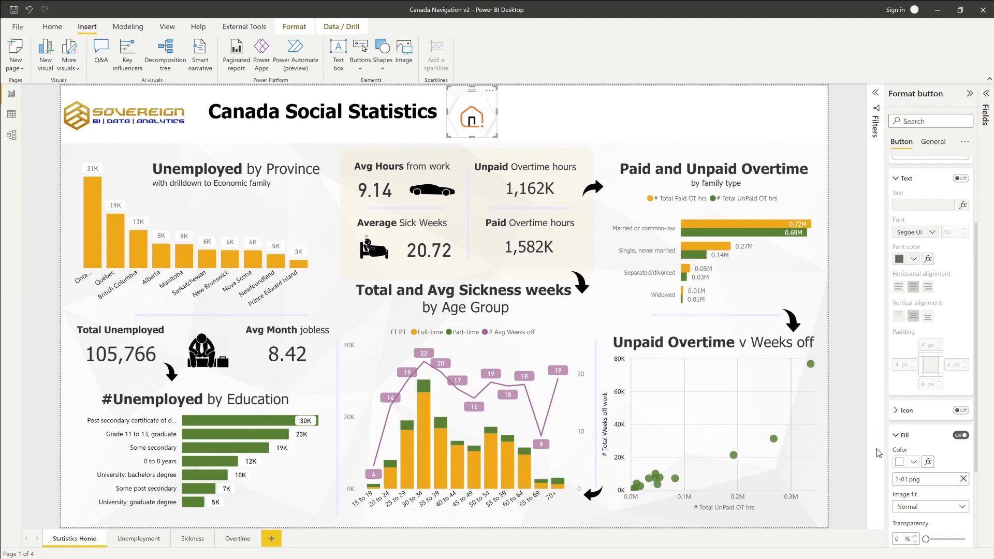
- Set the home button's On hover fill image to Fit and deselect the button
click(950, 510)
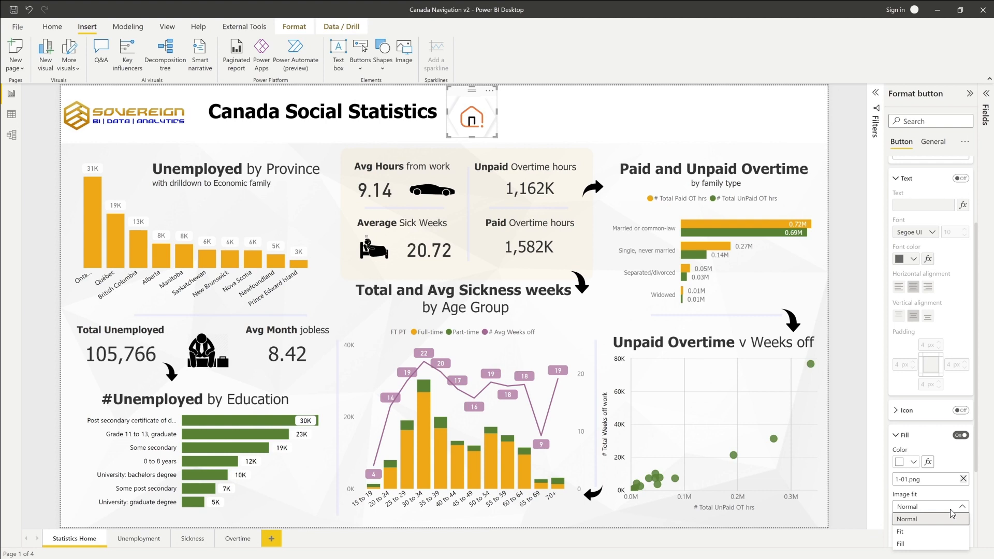
click(919, 534)
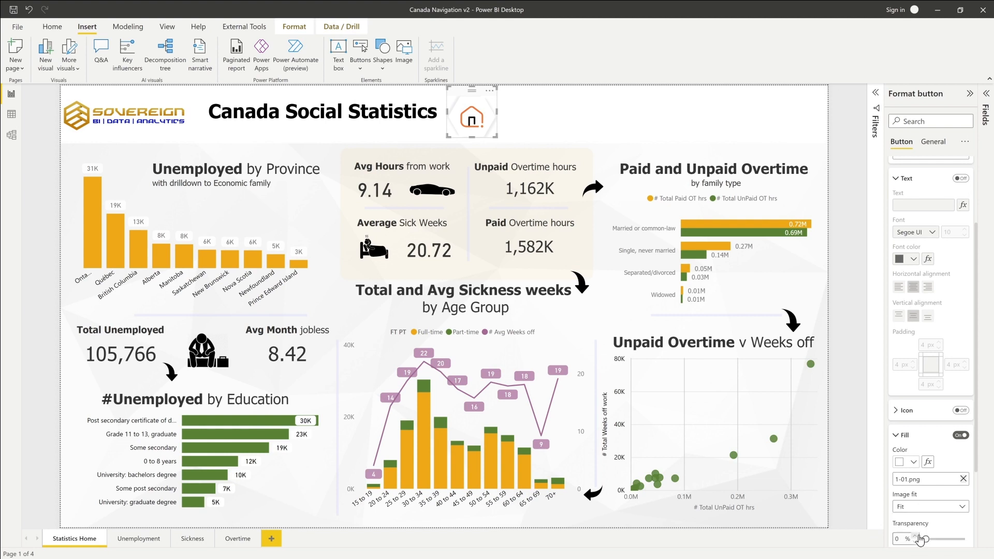
click(898, 438)
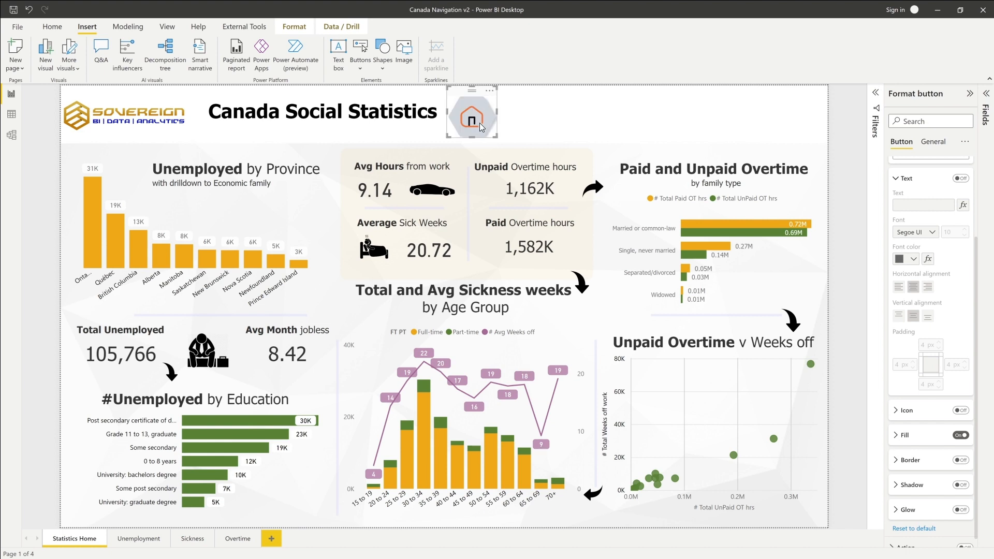
click(516, 127)
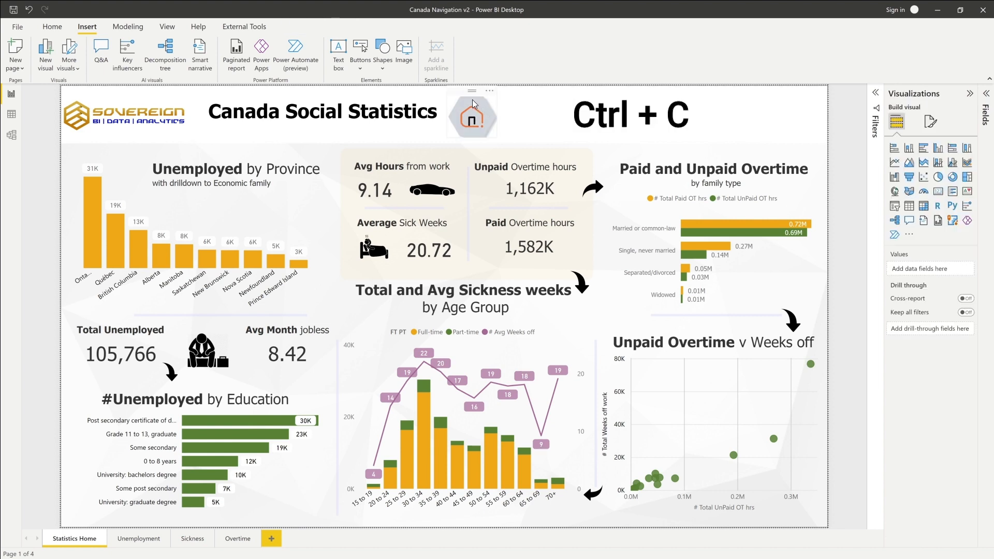
- Duplicate the home button and place the copy directly to its right in the header
key(ctrl+v)
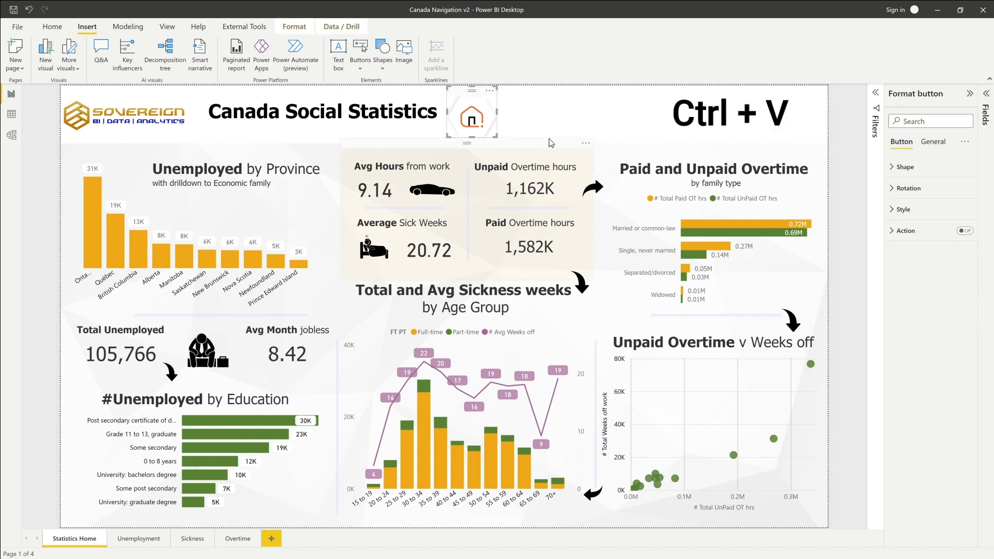
drag(467, 98, 514, 88)
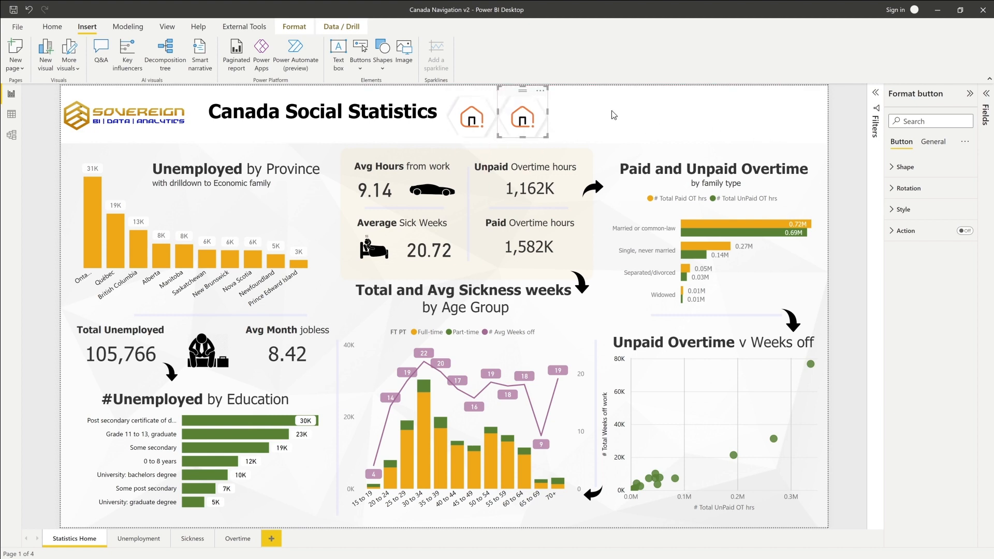
- Replace the second button's Default fill image with 2-01.png from the Hexagon White folder and set it to Fit
click(892, 210)
scroll(927, 433, down, 2)
click(927, 493)
scroll(940, 498, down, 2)
click(963, 479)
click(963, 489)
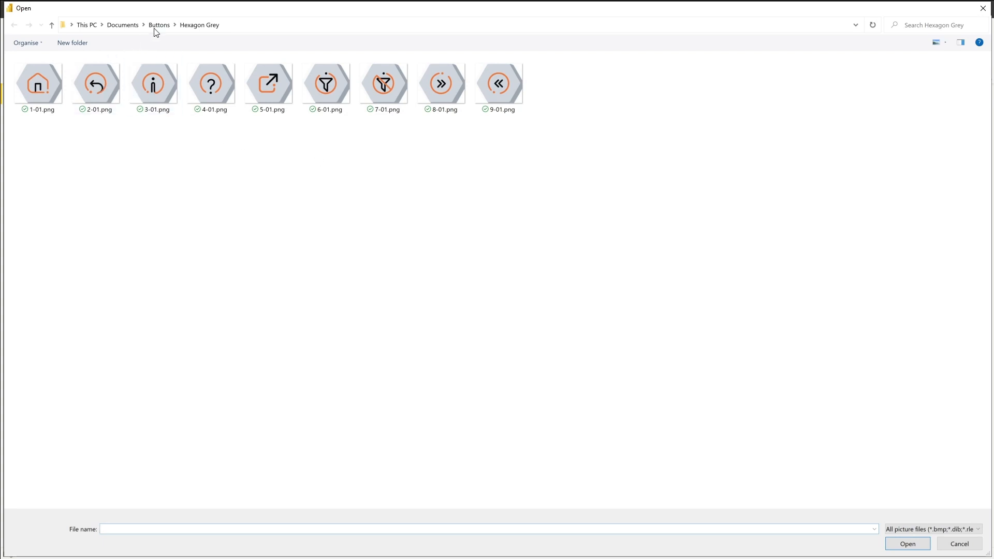
click(158, 26)
click(70, 87)
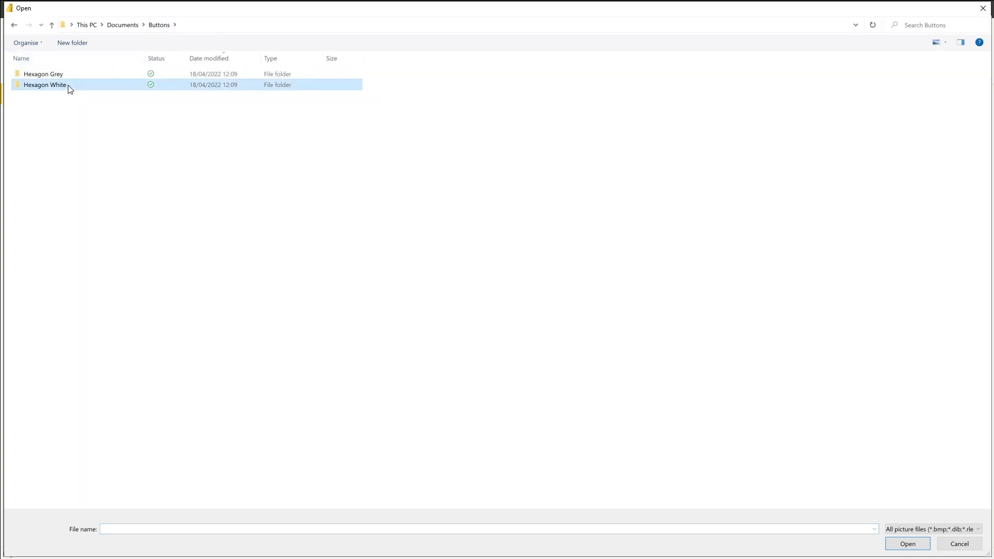
double_click(70, 89)
double_click(111, 89)
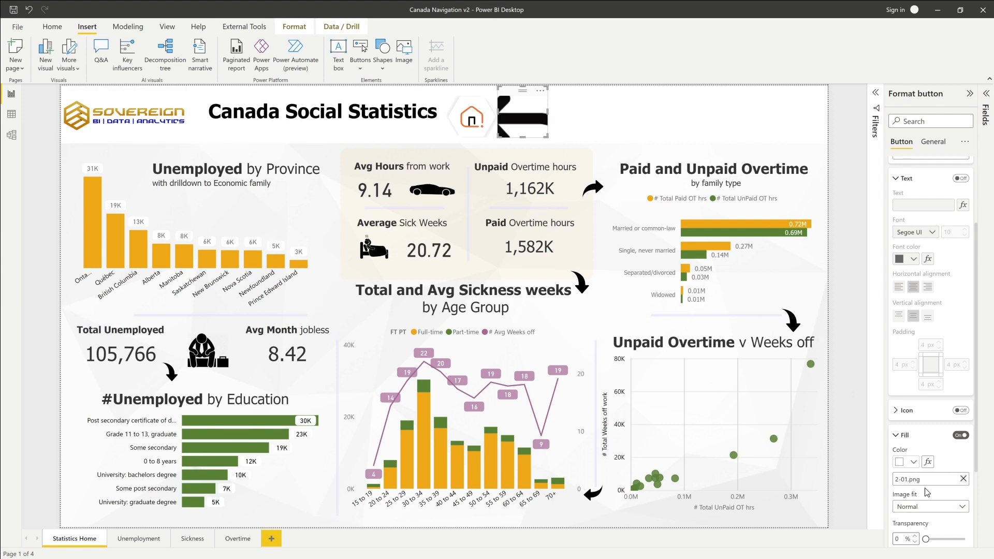
click(954, 512)
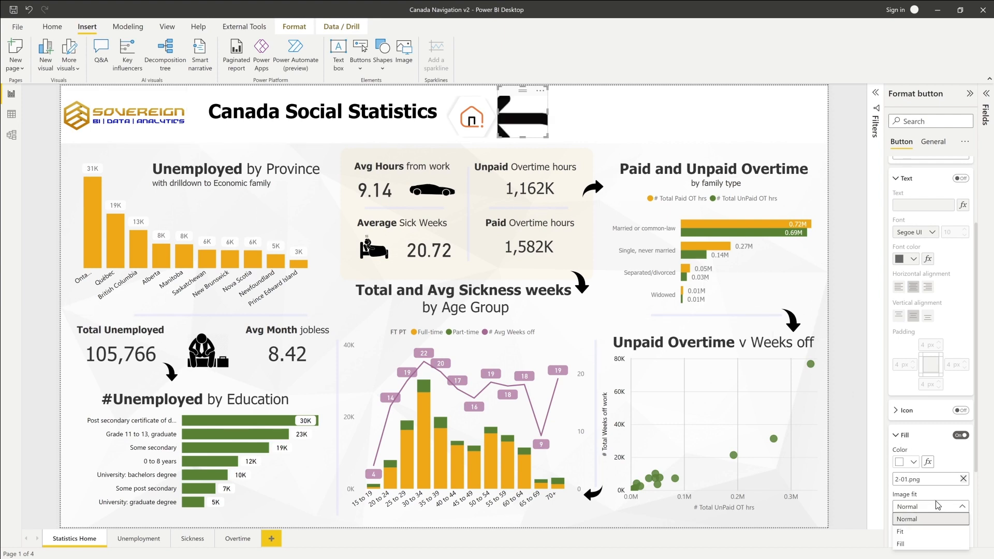
click(914, 533)
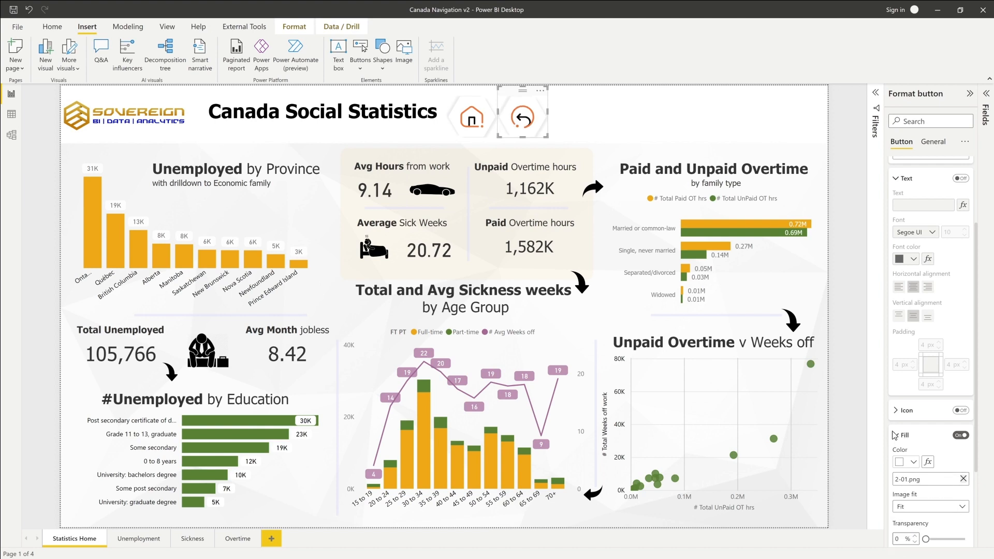
- Replace the second button's On hover fill image with 2-01.png from the Hexagon Grey folder and set it to Fit
scroll(939, 224, up, 2)
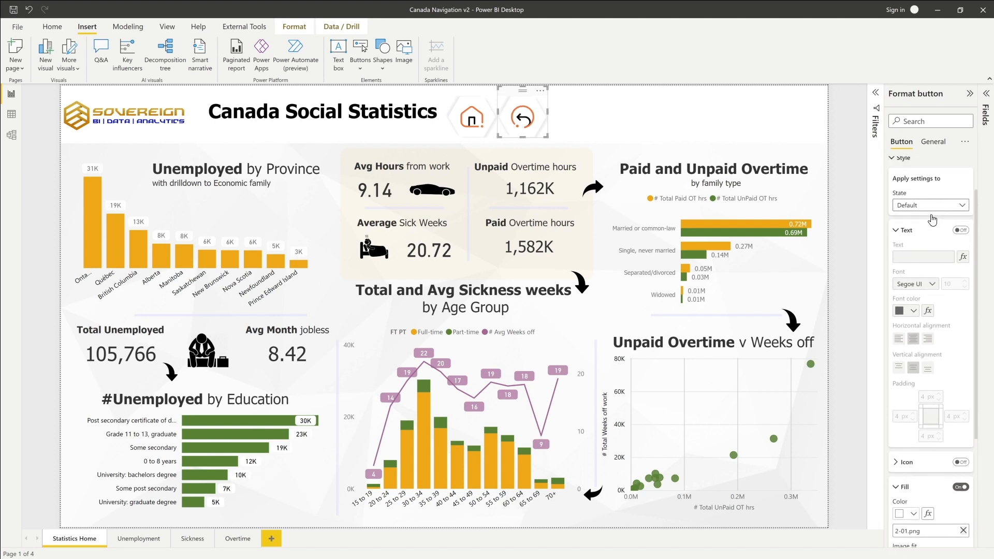
click(946, 208)
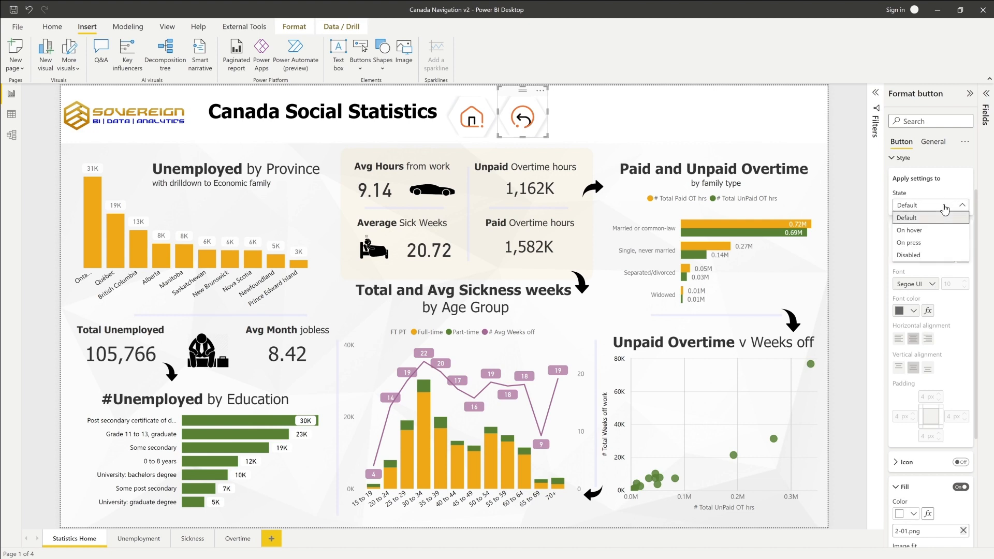
click(926, 232)
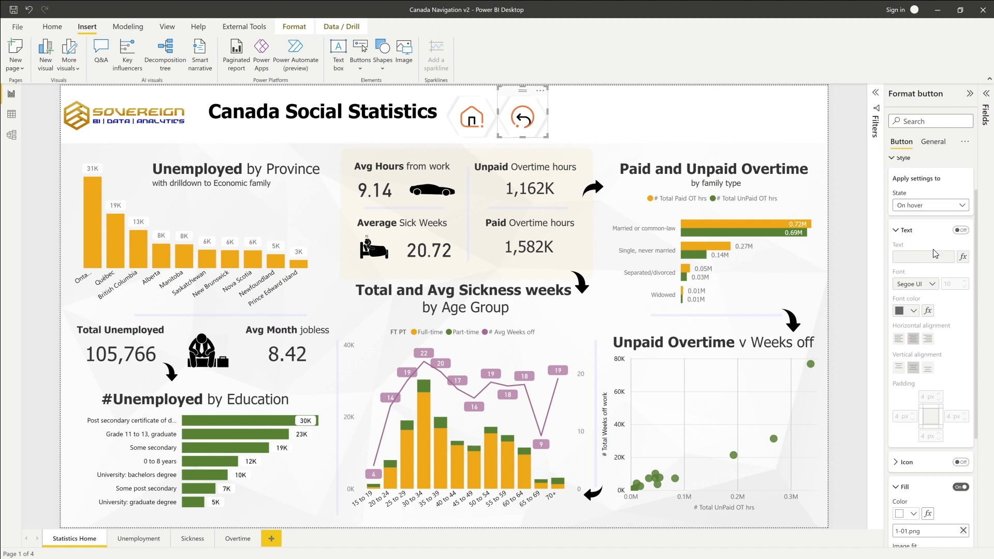
click(897, 231)
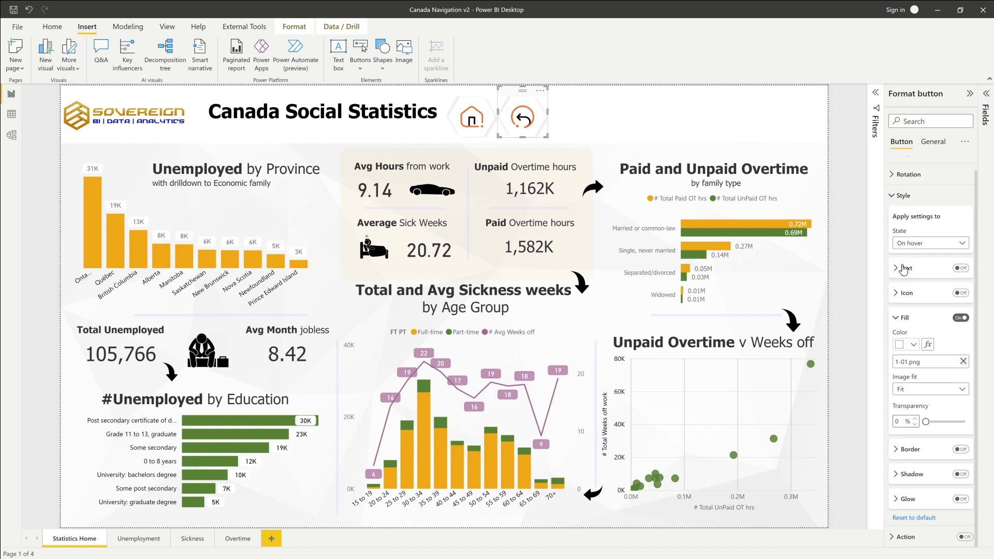
click(963, 365)
click(964, 367)
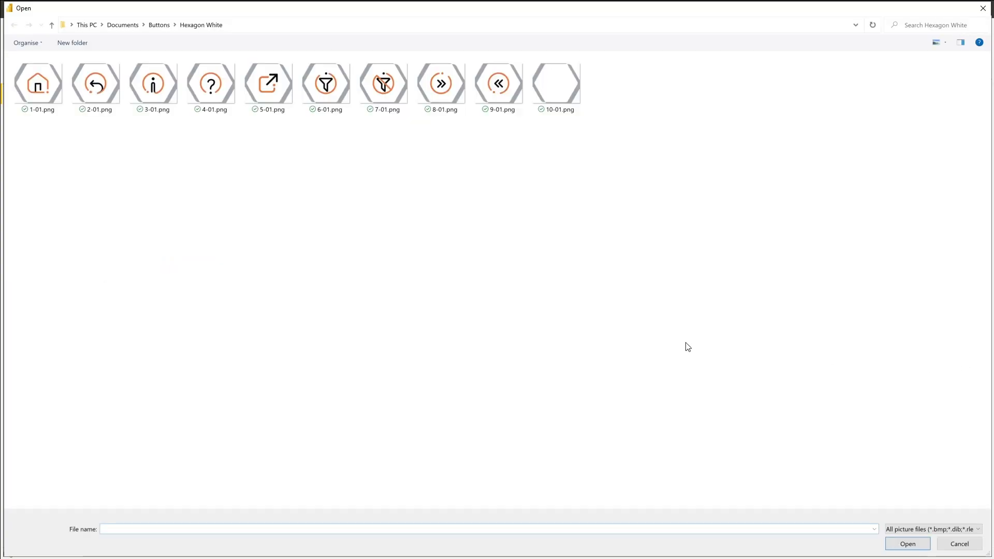
click(165, 26)
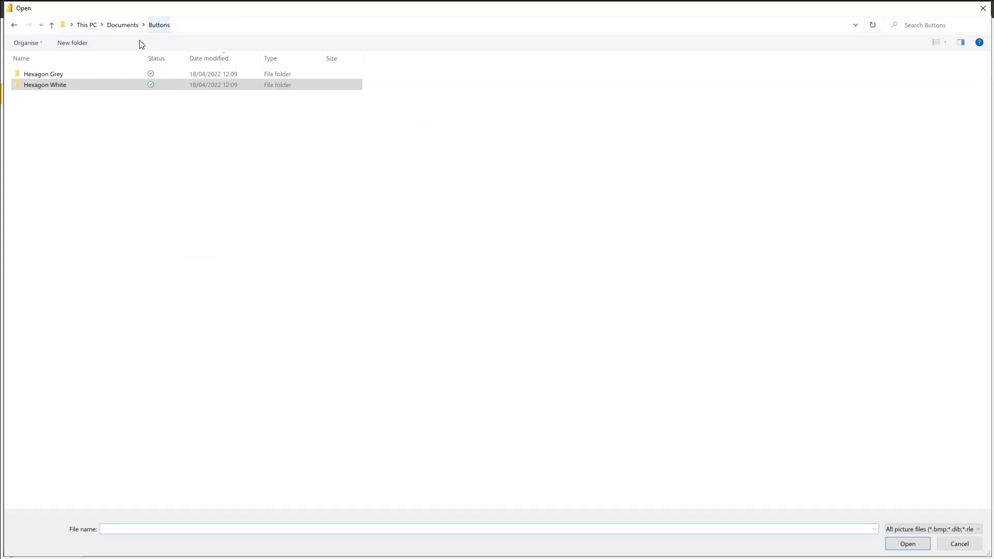
double_click(79, 77)
double_click(95, 88)
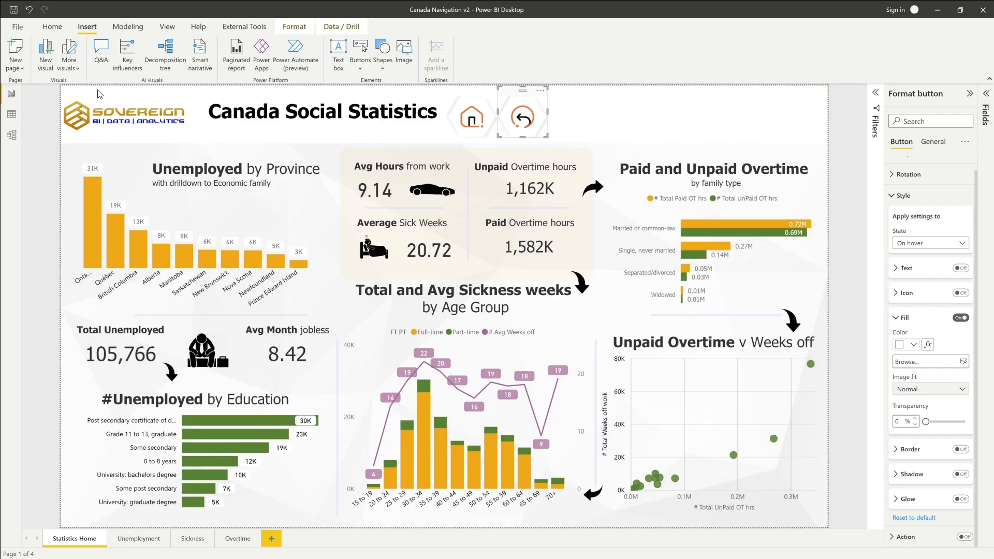
click(961, 391)
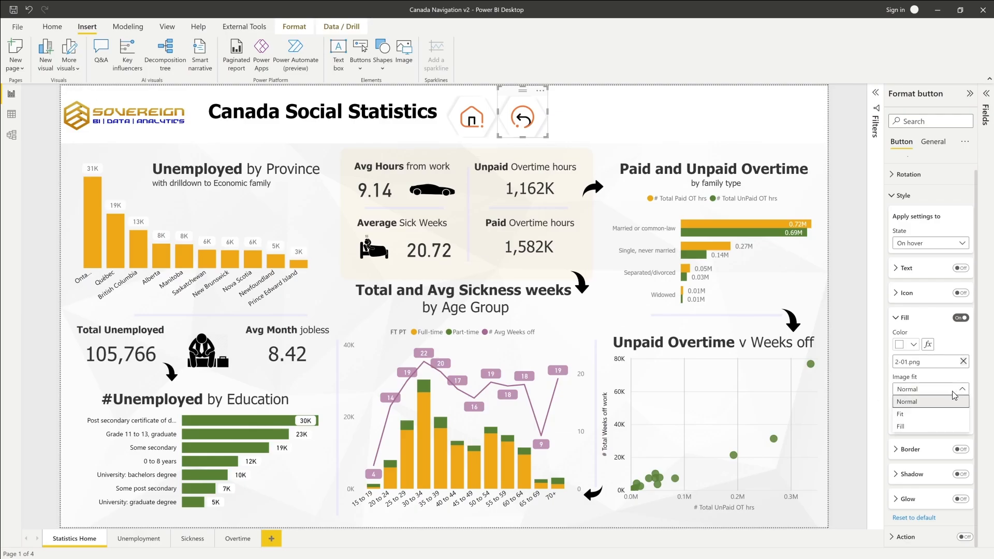
click(917, 417)
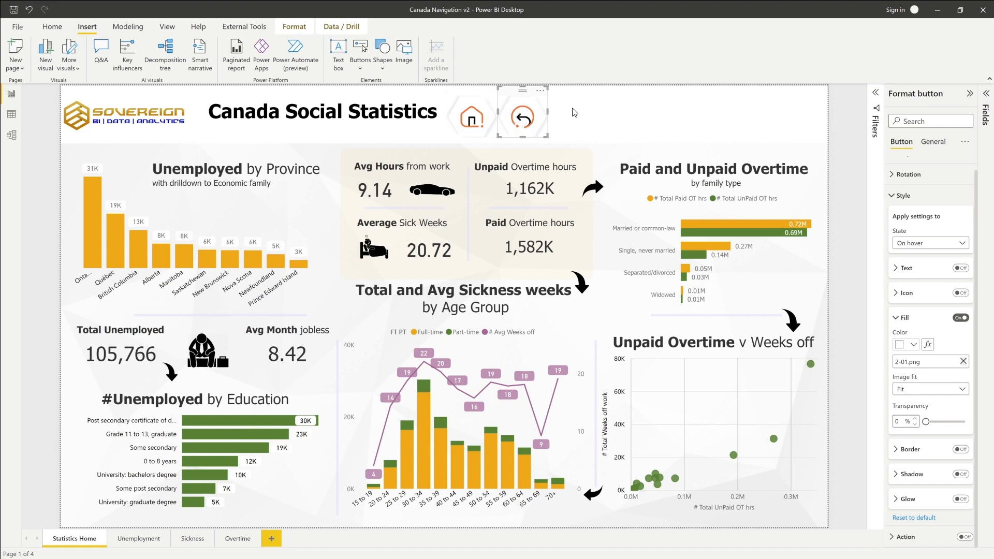
- Duplicate the back-arrow button and place the copy directly to its right in the header row
key(ctrl+v)
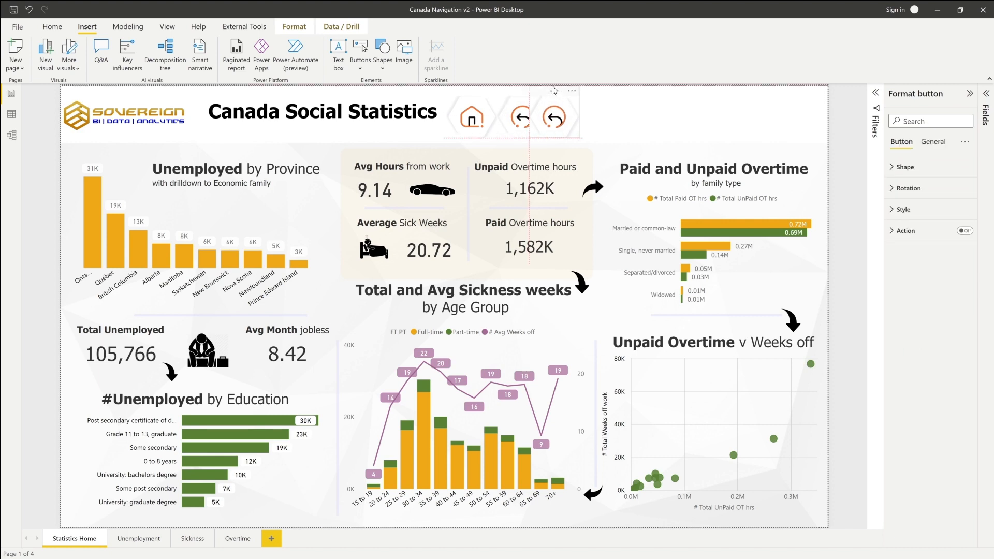
drag(568, 79, 567, 81)
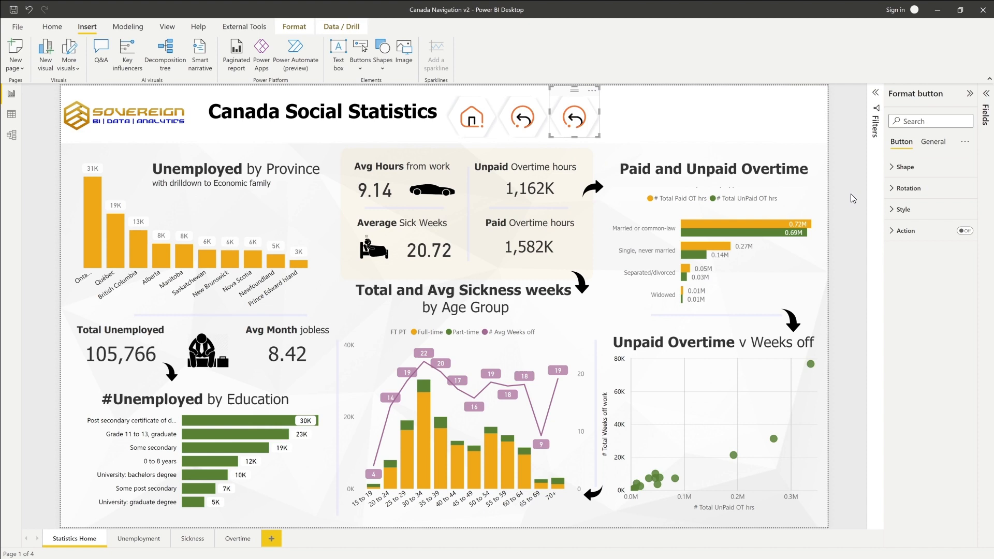
- Replace the third button's Default fill image with 3-01.png from the Hexagon White folder and set it to Fit
click(893, 210)
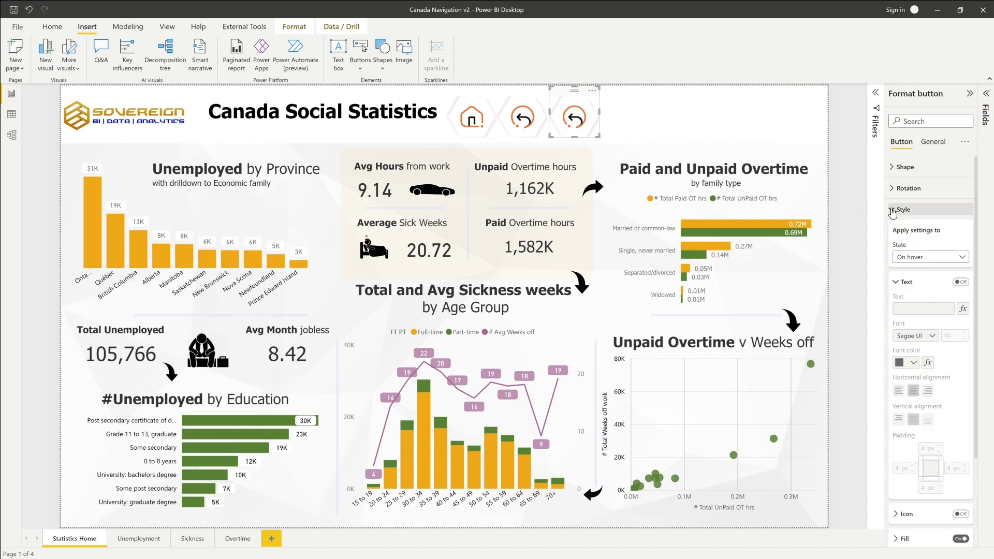
click(898, 283)
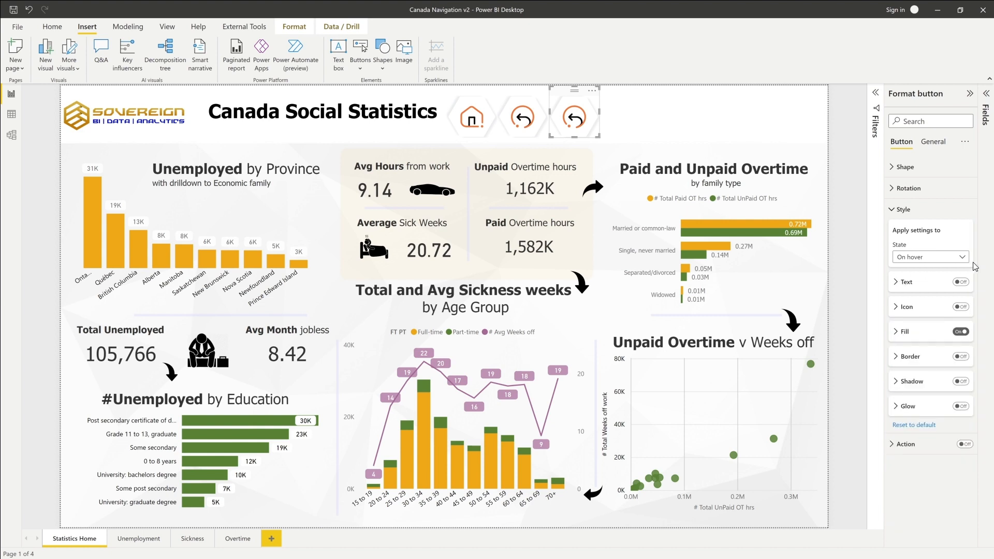
click(931, 258)
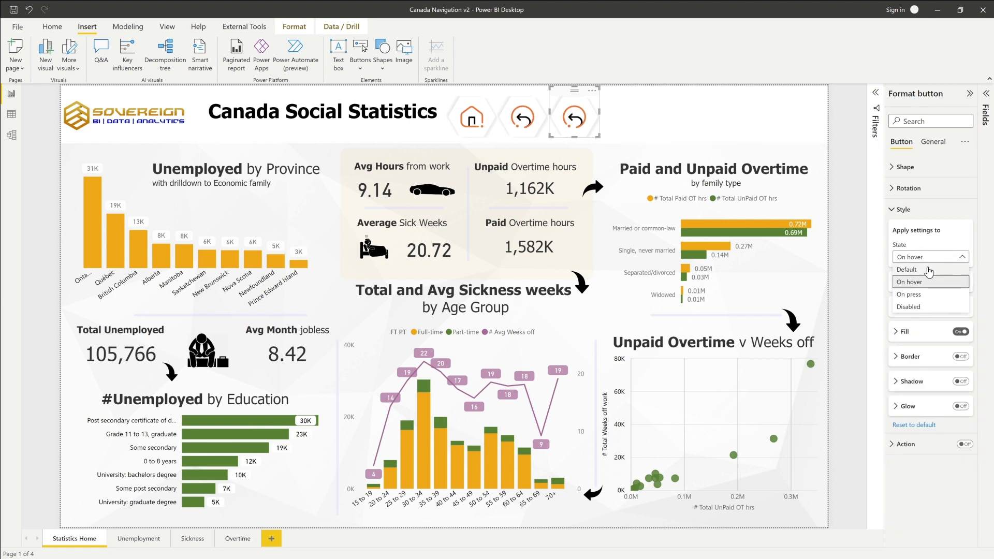
click(925, 270)
click(897, 331)
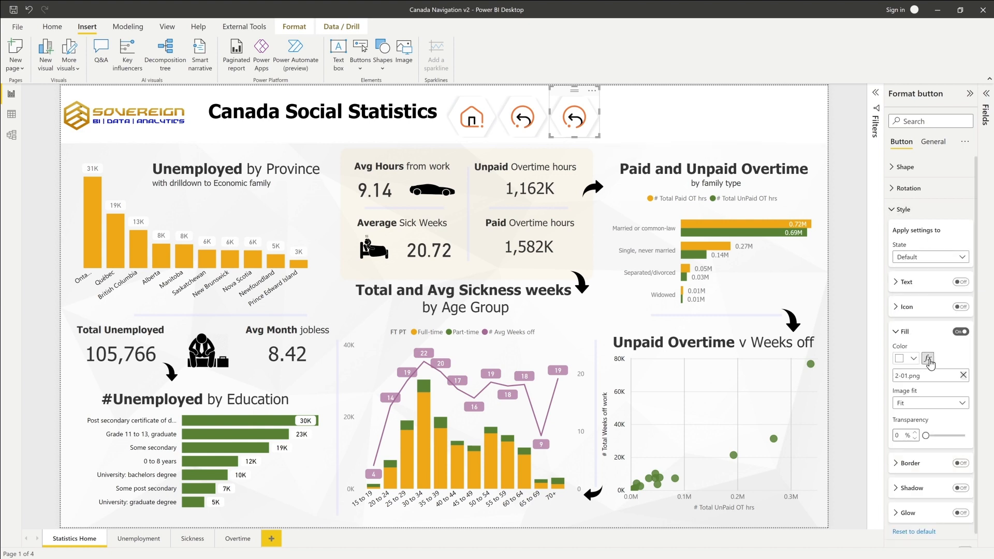
click(964, 375)
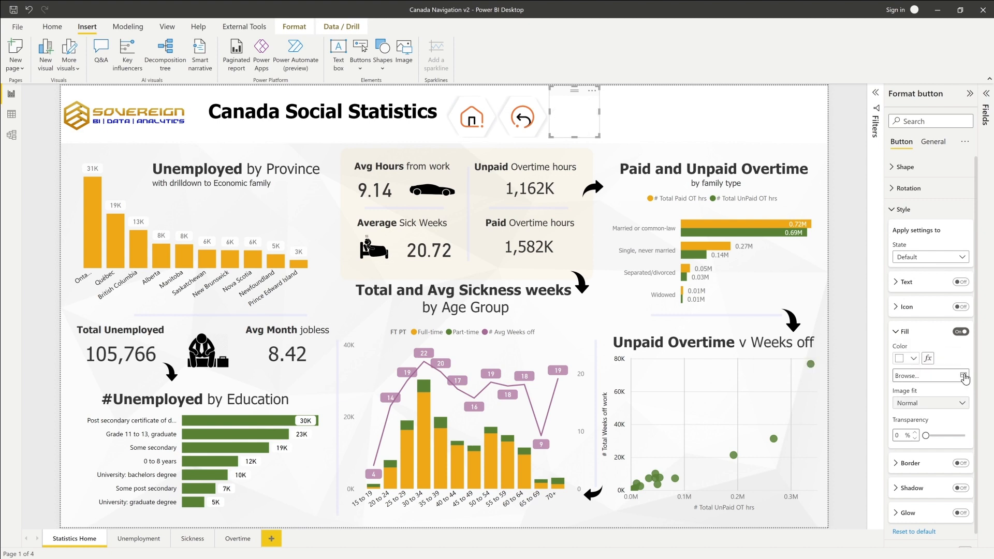
click(927, 376)
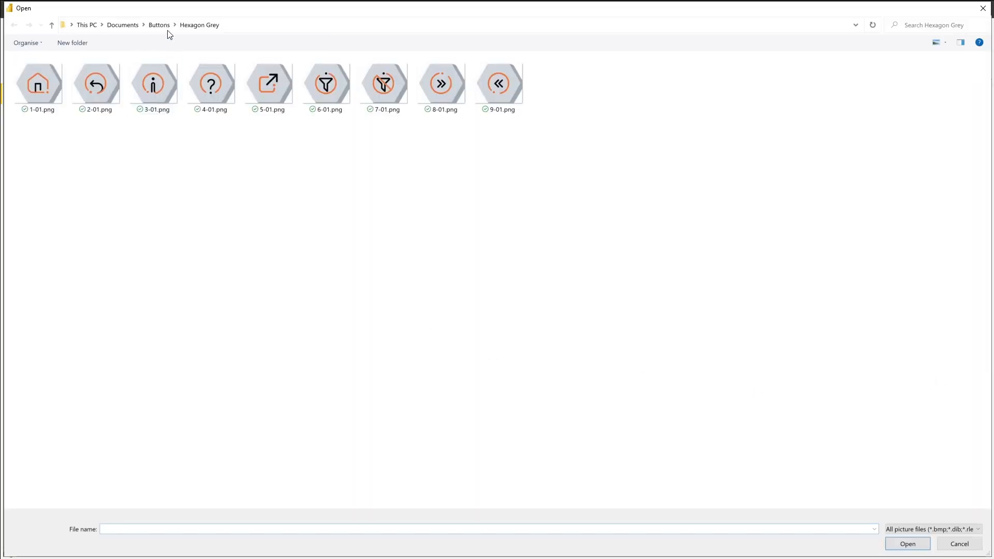
click(159, 26)
double_click(89, 86)
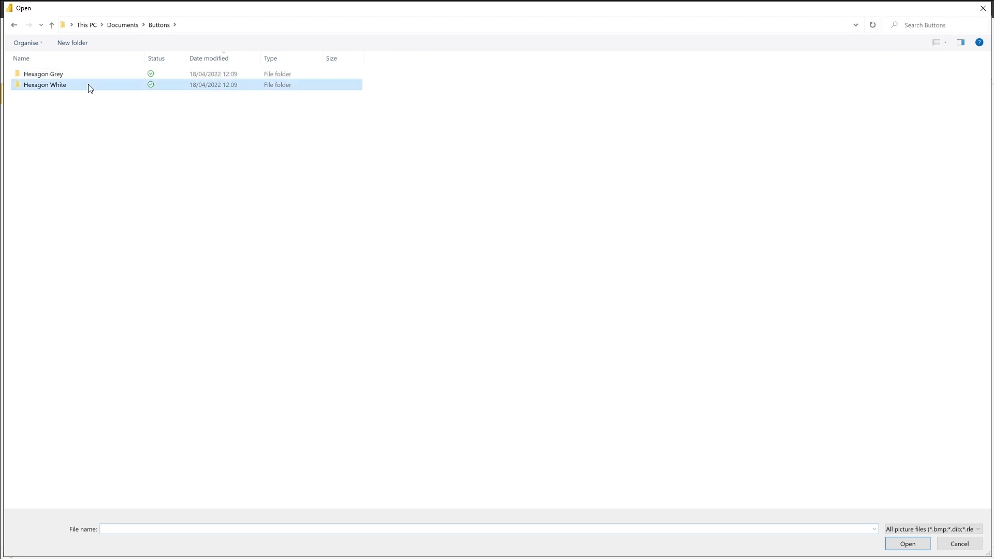
click(169, 92)
double_click(169, 92)
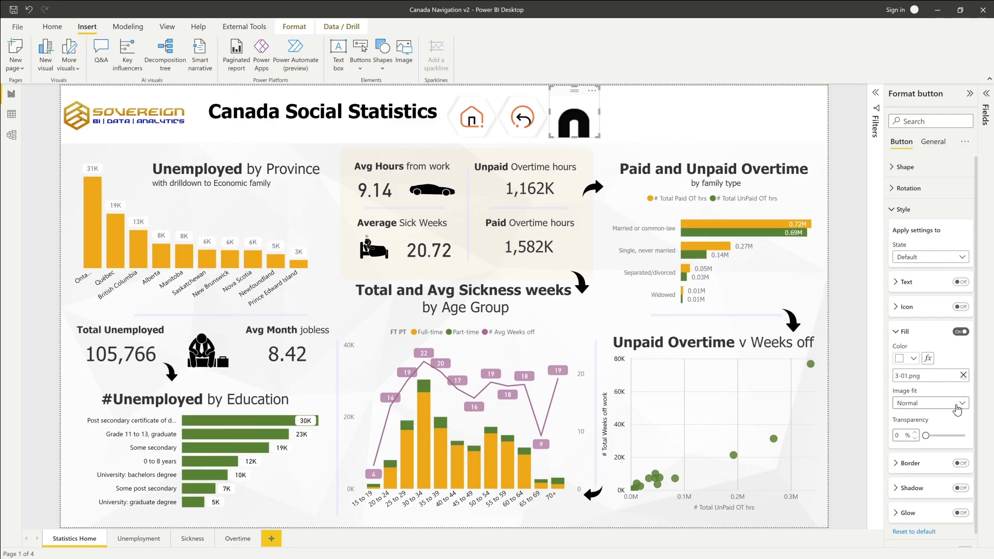
click(956, 409)
click(916, 430)
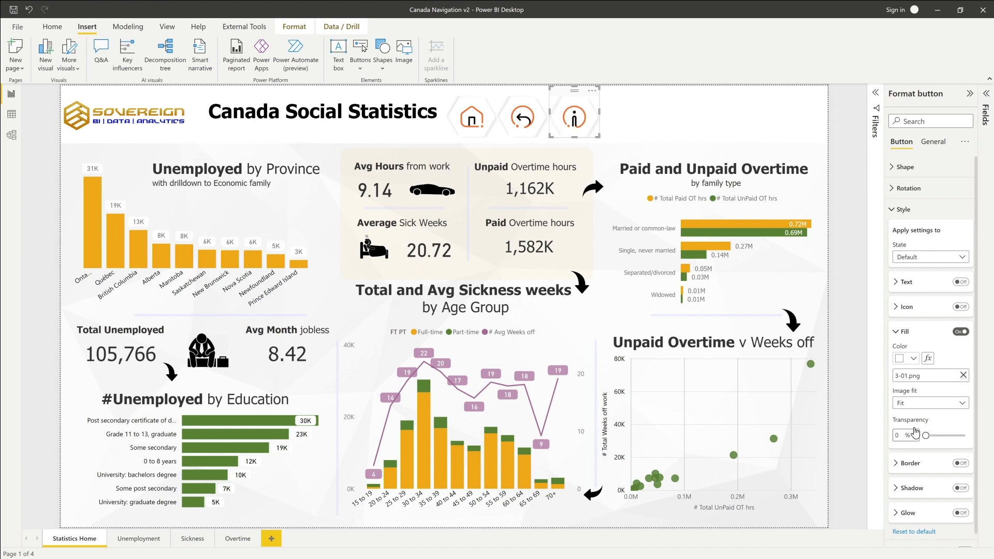
- Replace the third button's On hover fill image with 3-01.png from the Hexagon Grey folder and set it to Fit
click(940, 258)
click(924, 282)
click(964, 376)
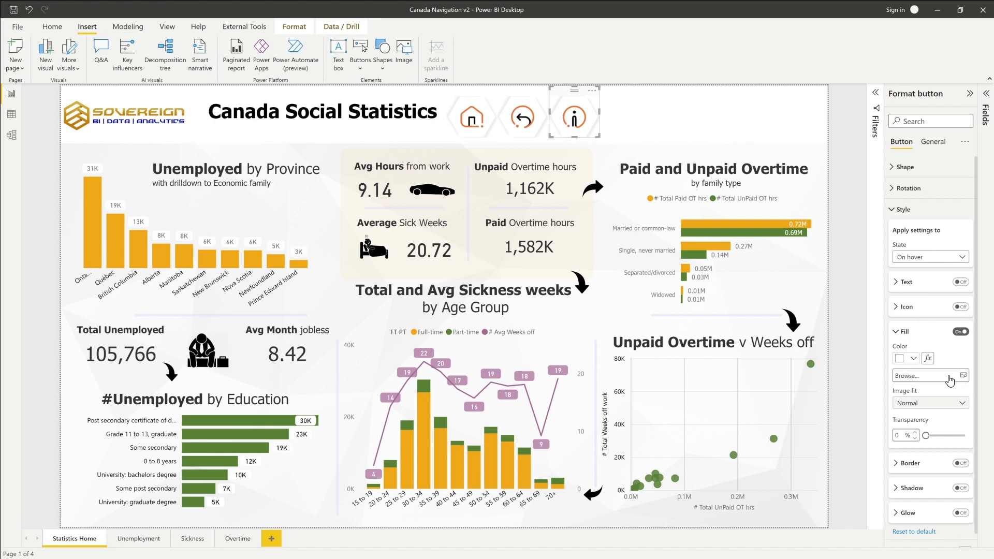
click(951, 379)
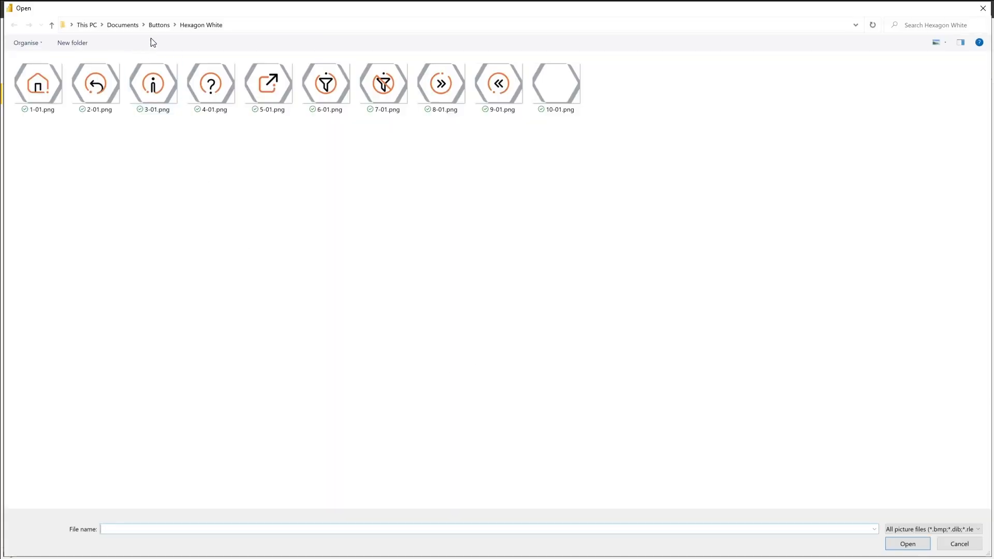
click(160, 25)
double_click(74, 75)
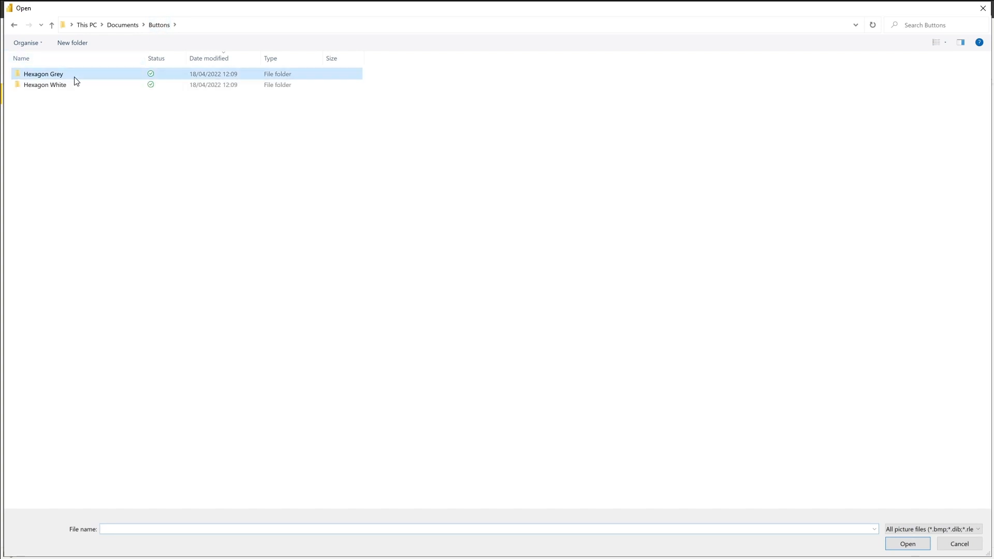
double_click(166, 95)
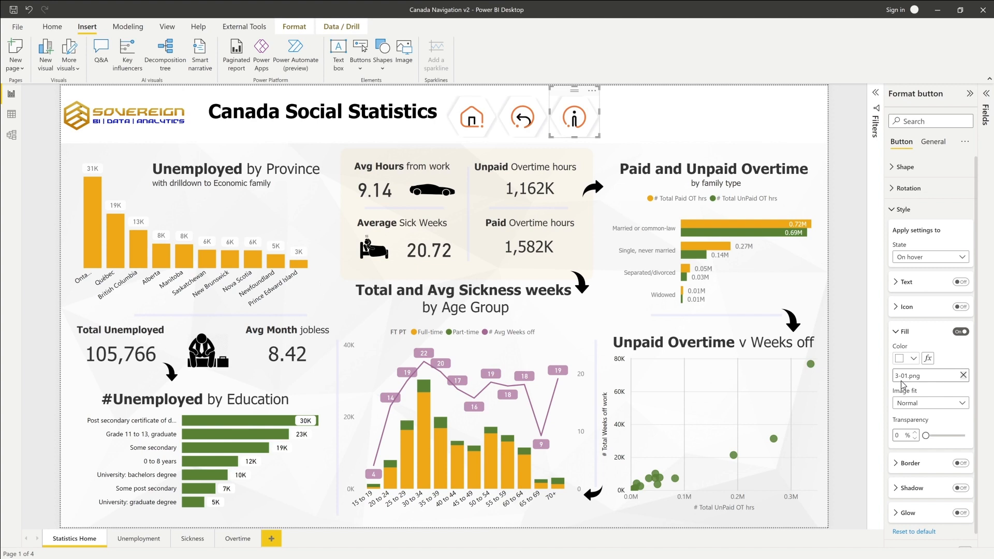
click(921, 404)
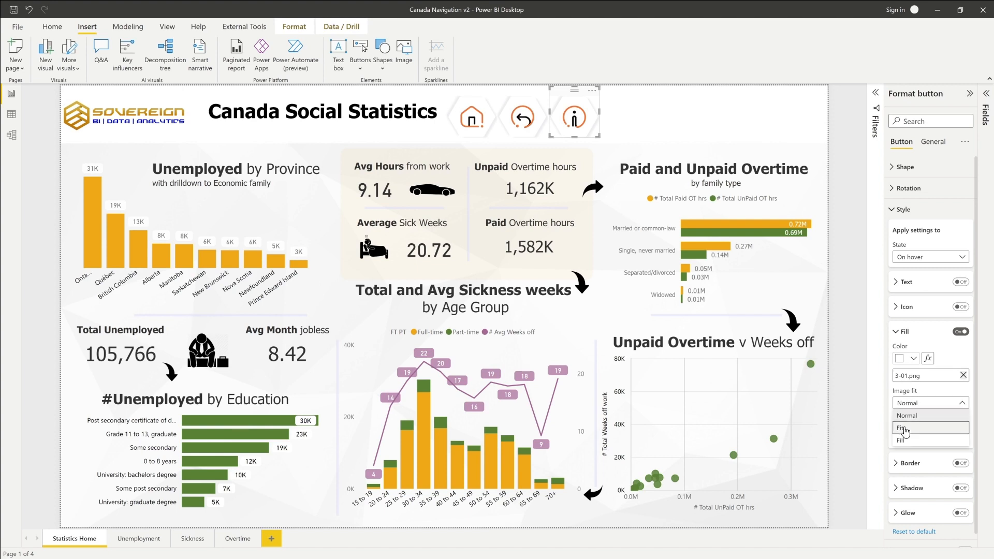
click(906, 429)
click(651, 125)
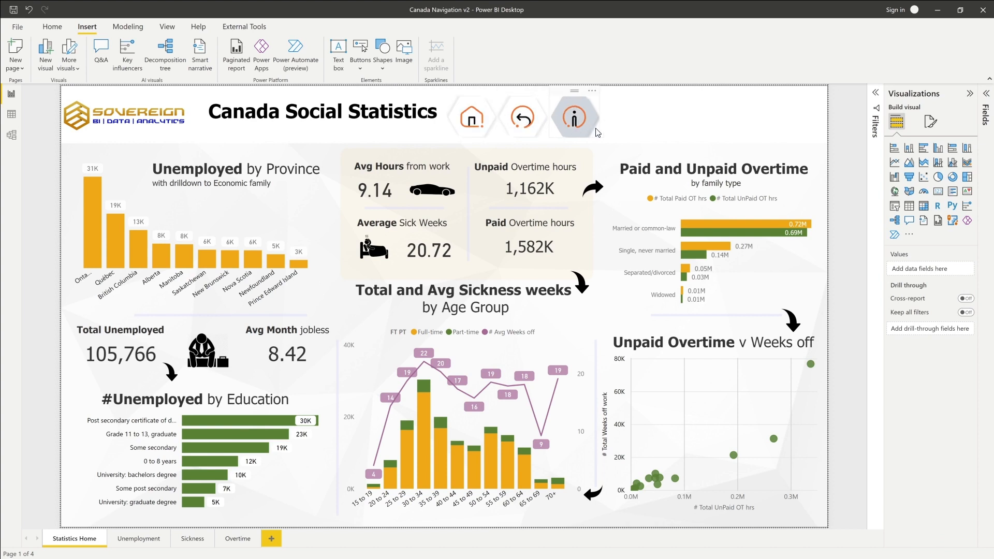
- Duplicate the information button and place the copy directly to its right in the header row
click(595, 130)
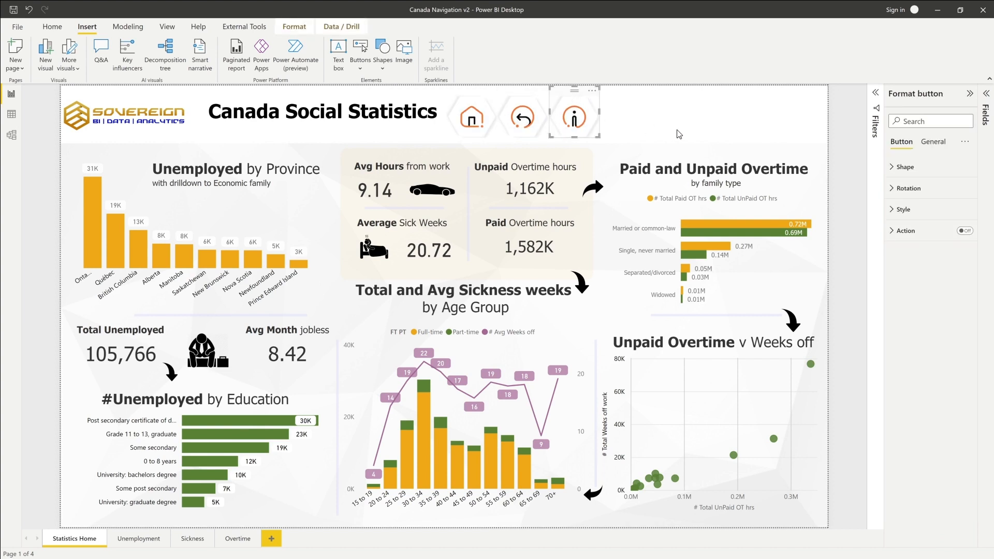
key(ctrl+c)
key(ctrl+v)
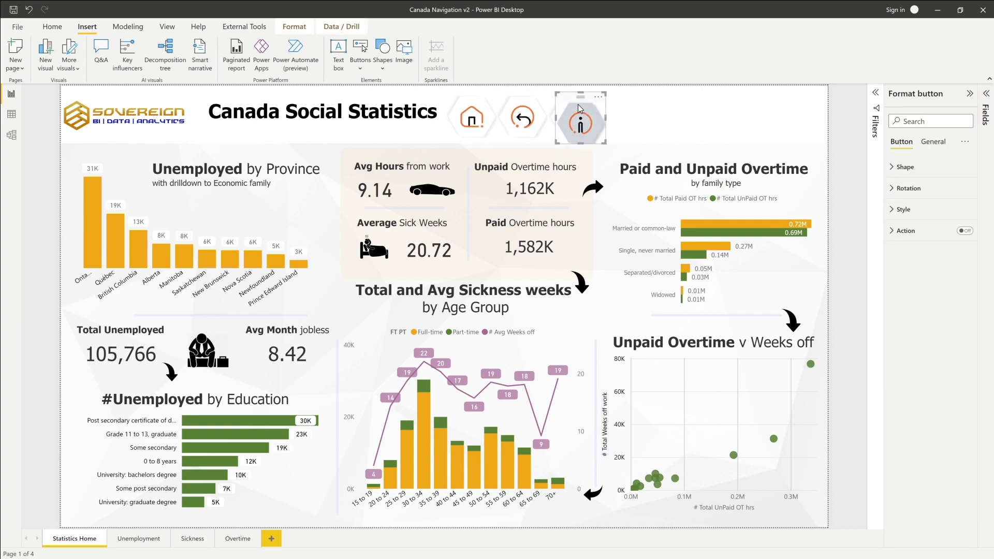
drag(572, 98, 620, 88)
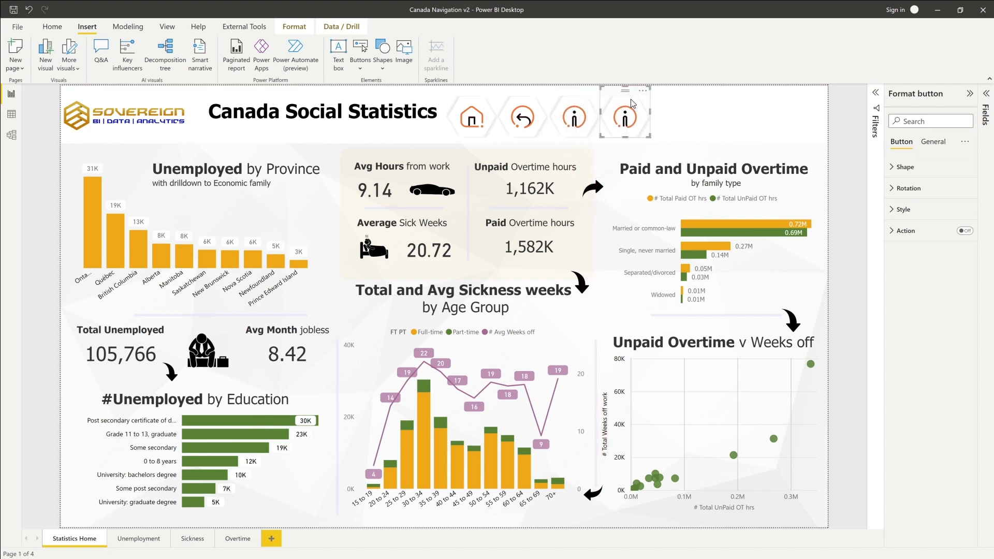
- Replace the fourth button's Default fill image with 5-01.png from the Hexagon White folder and set it to Fit
click(892, 210)
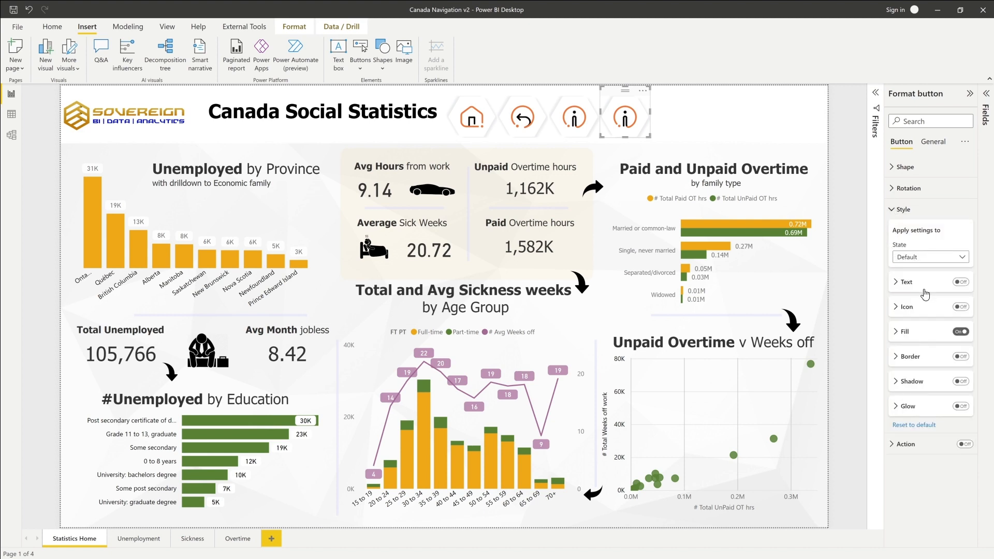
click(896, 332)
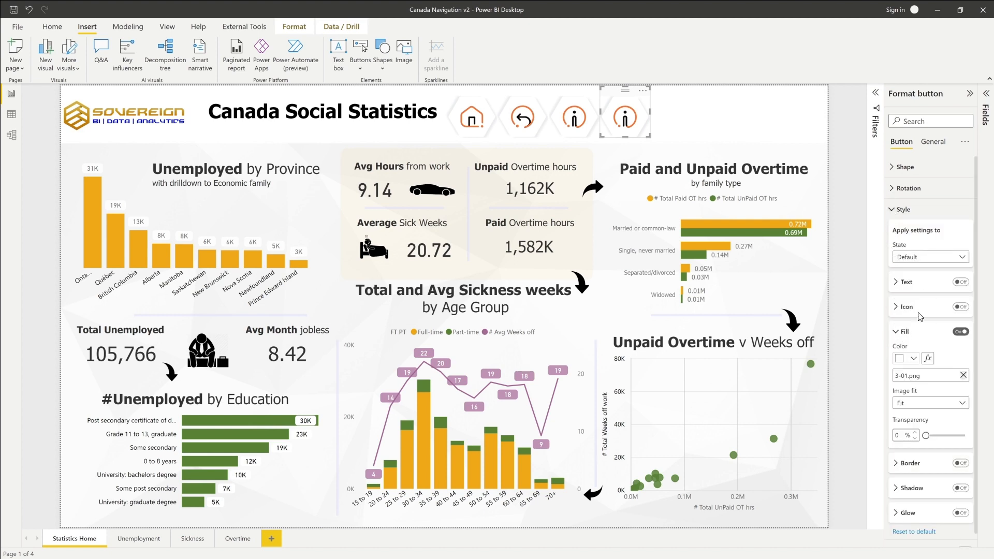
click(964, 375)
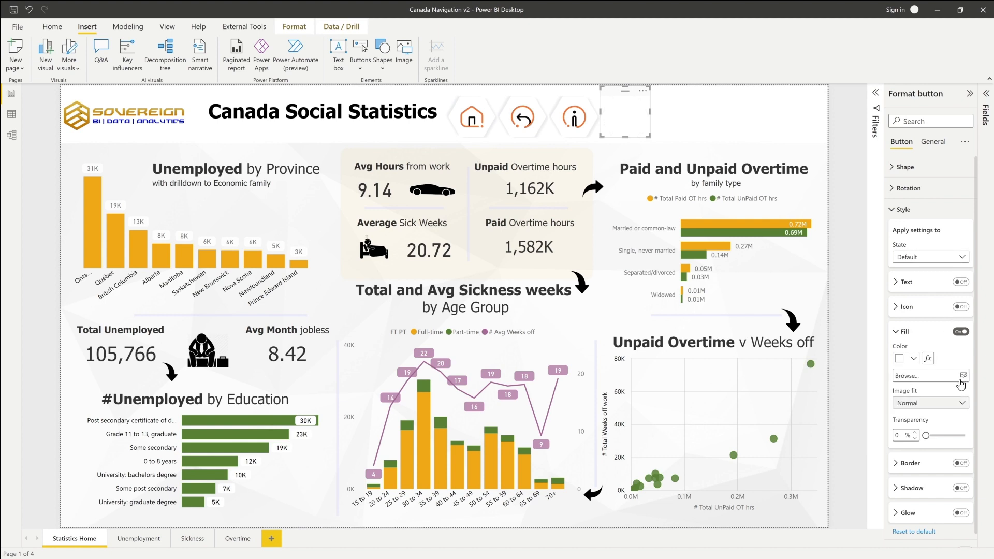
click(927, 376)
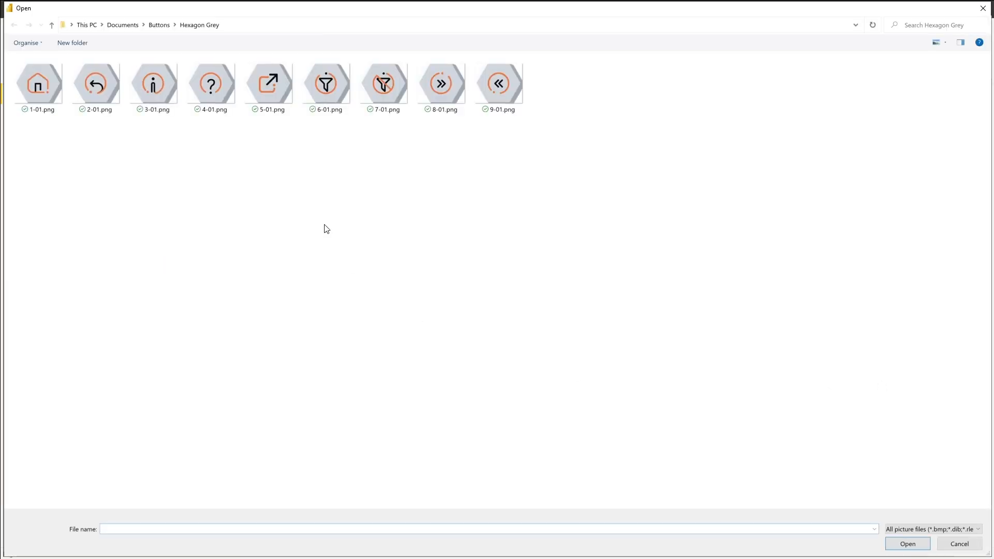
click(160, 25)
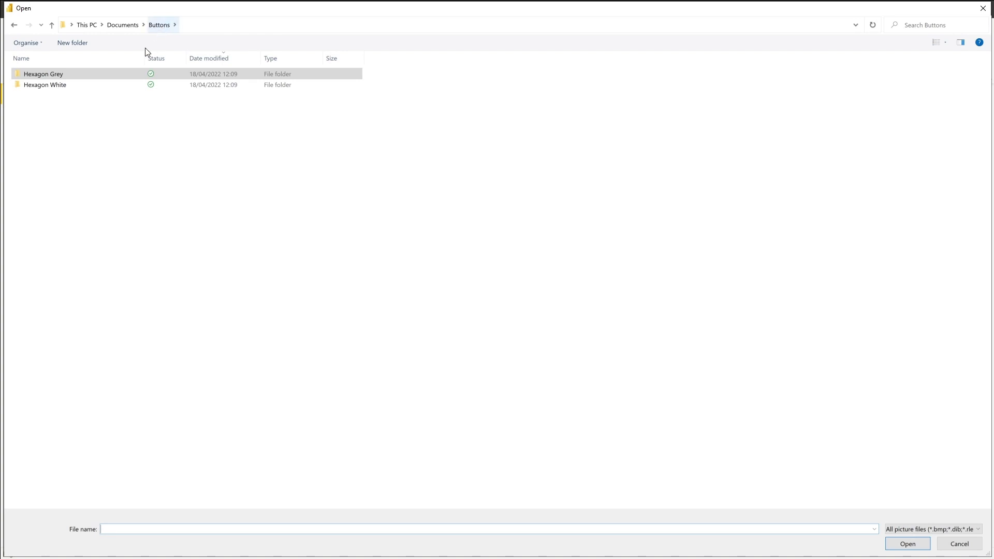
double_click(94, 86)
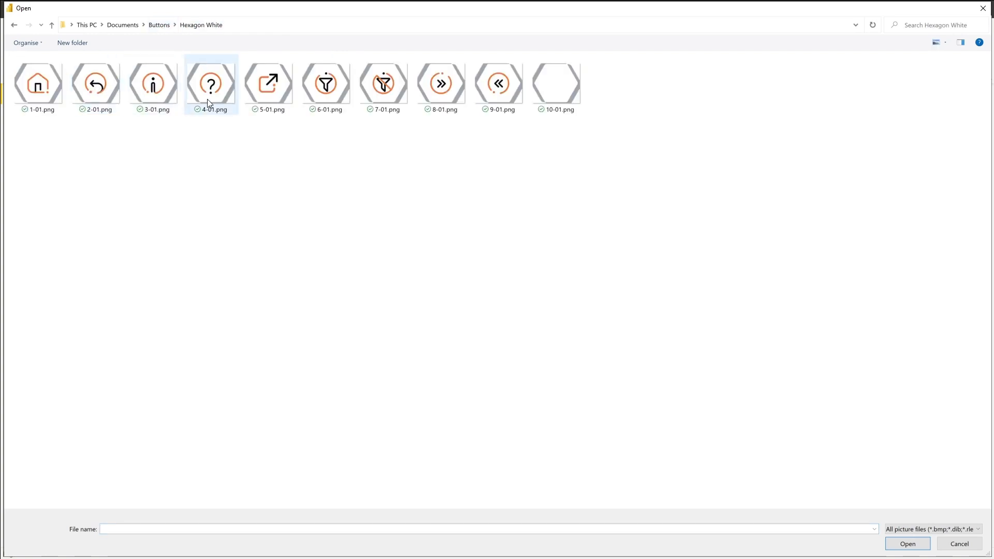
double_click(269, 95)
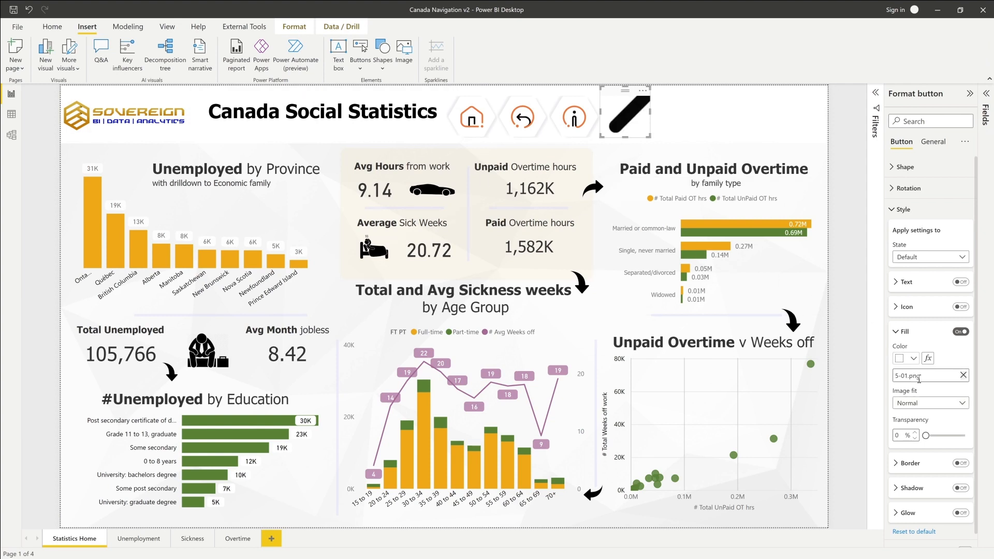
click(950, 407)
click(919, 430)
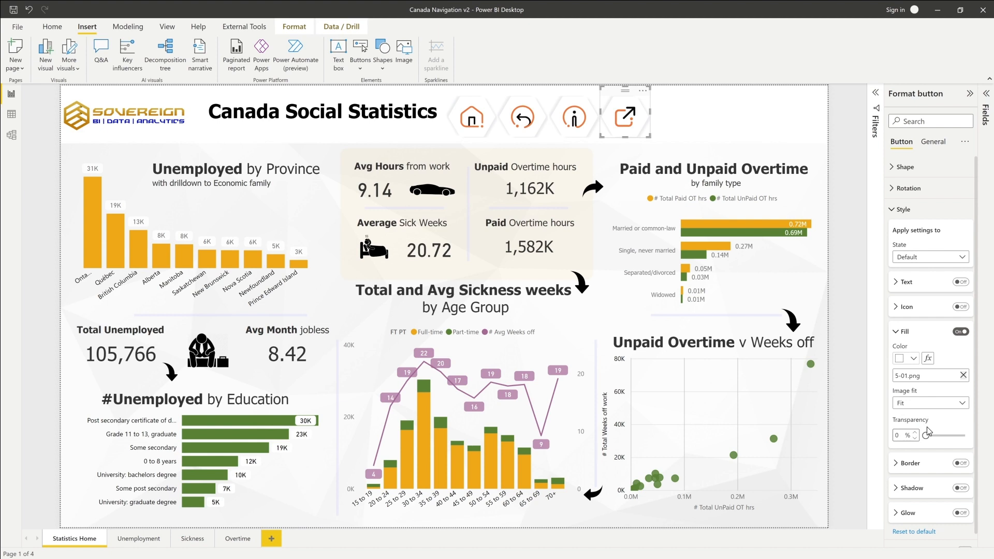
- Replace the fourth button's On hover fill image with 5-01.png from the Hexagon Grey folder and set it to Fit
click(941, 257)
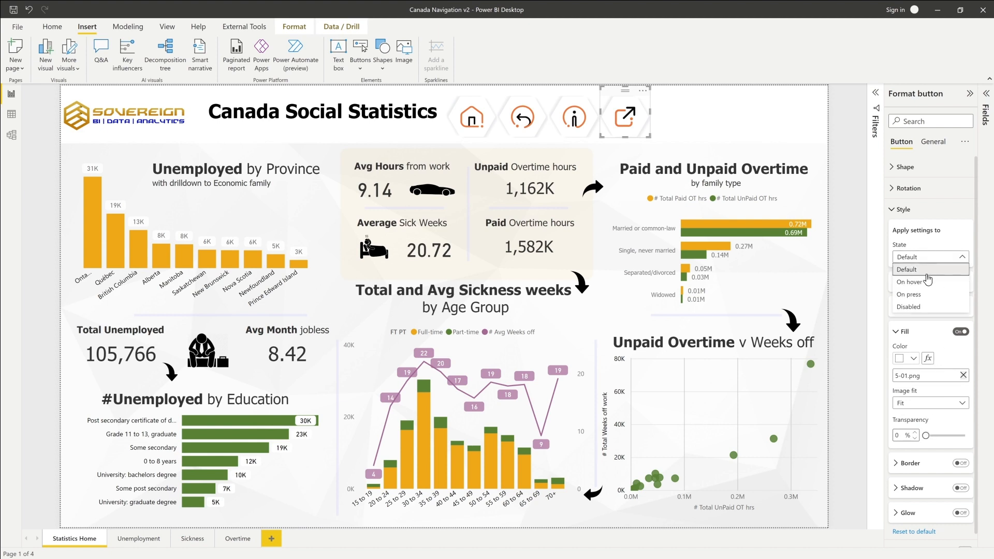
click(925, 283)
click(964, 375)
click(932, 381)
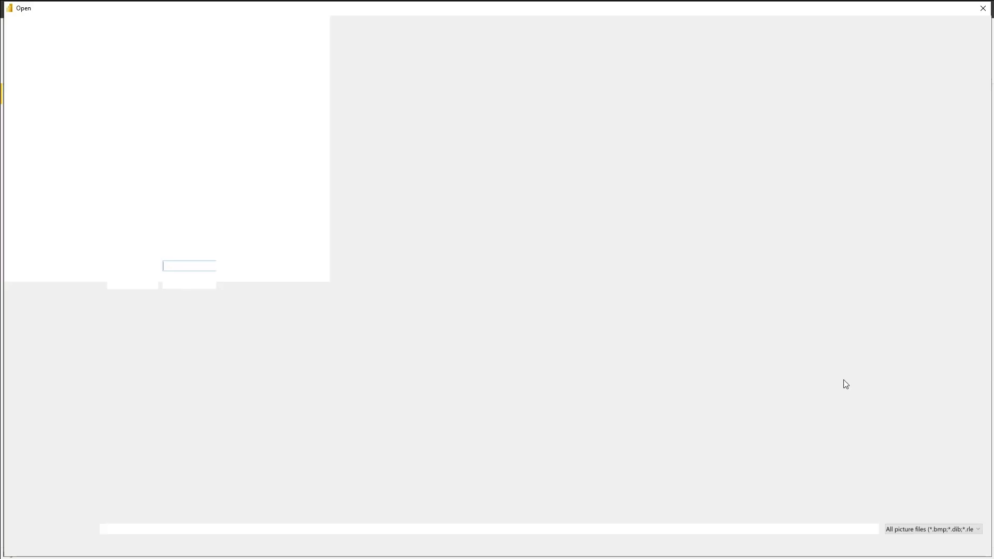
click(159, 25)
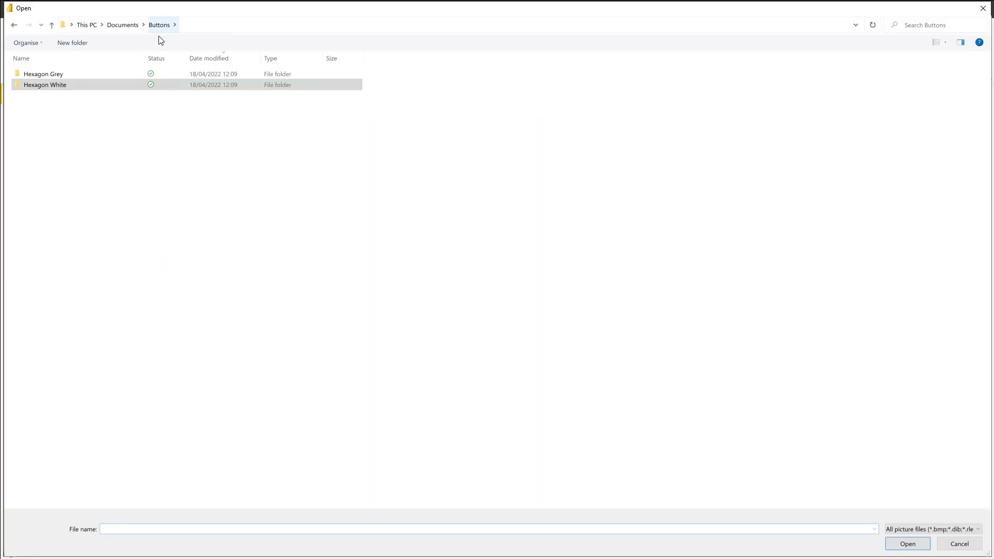
click(86, 76)
double_click(86, 76)
double_click(275, 92)
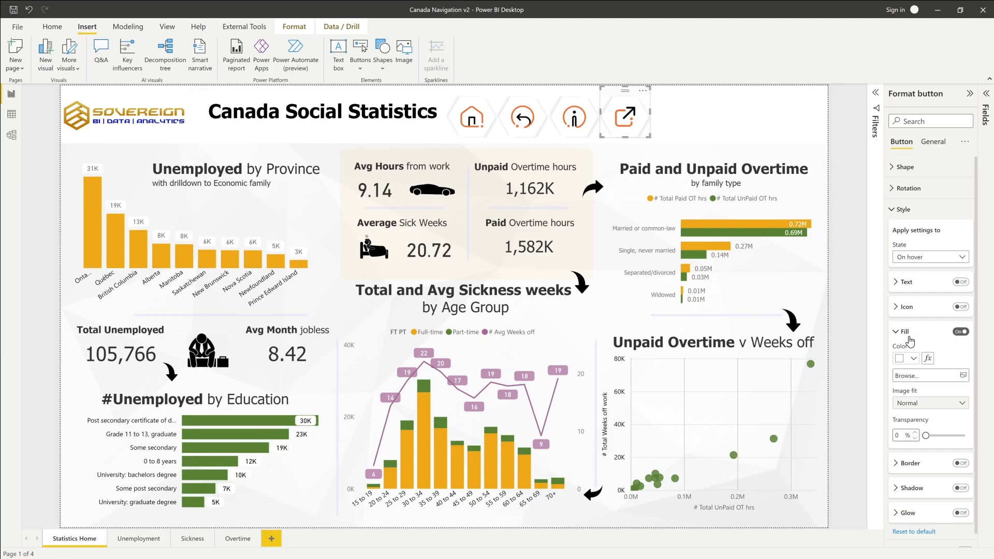
click(948, 403)
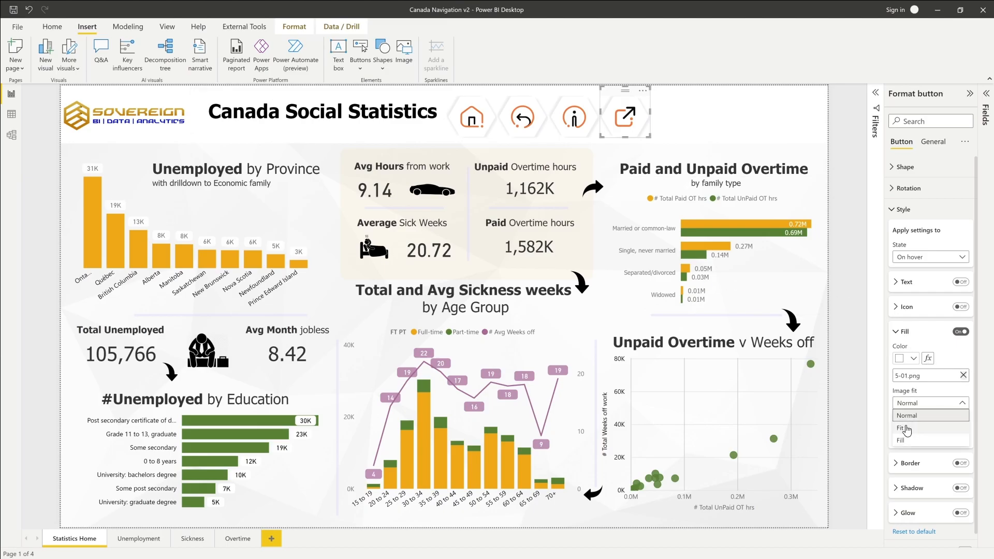
click(911, 440)
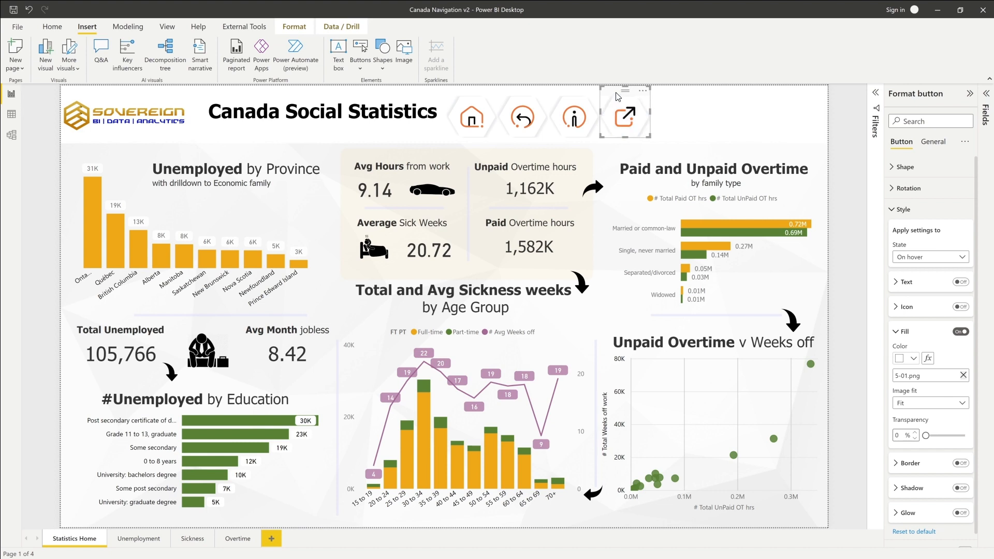
- Duplicate the external-link arrow button and place the copy directly to its right in the header row
key(ctrl+v)
drag(622, 97, 673, 88)
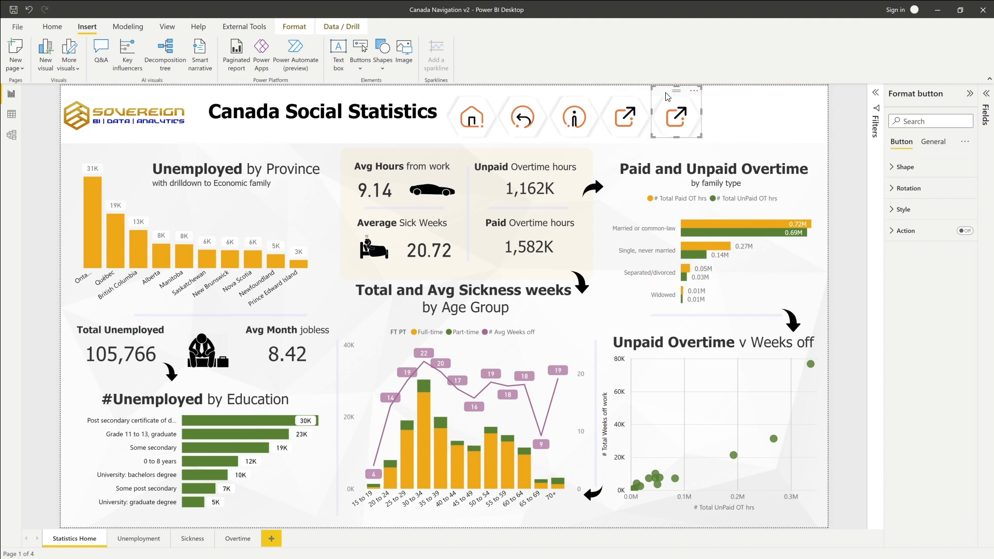
- Replace the fifth button's Default fill image with 4-01.png from the Hexagon White folder and set it to Fit
click(894, 209)
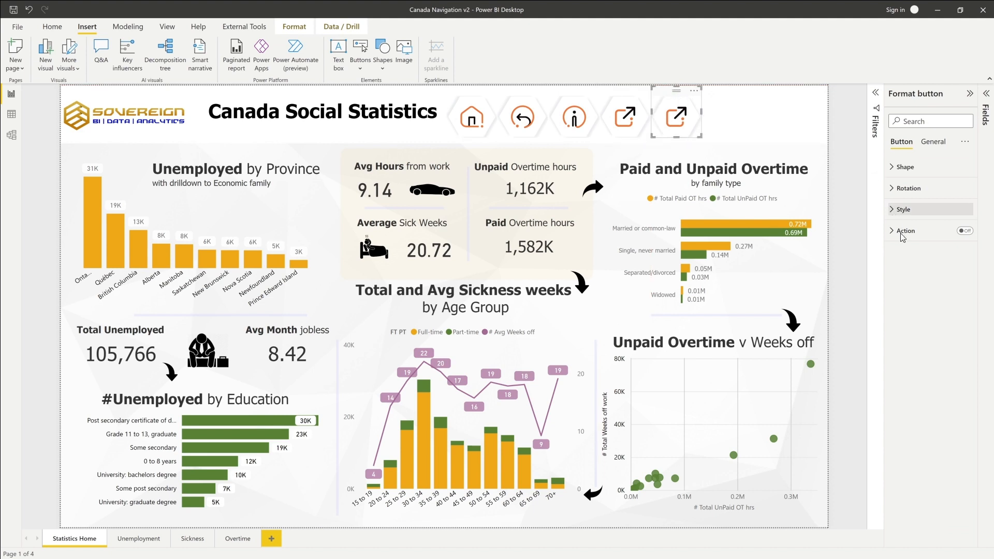
click(933, 258)
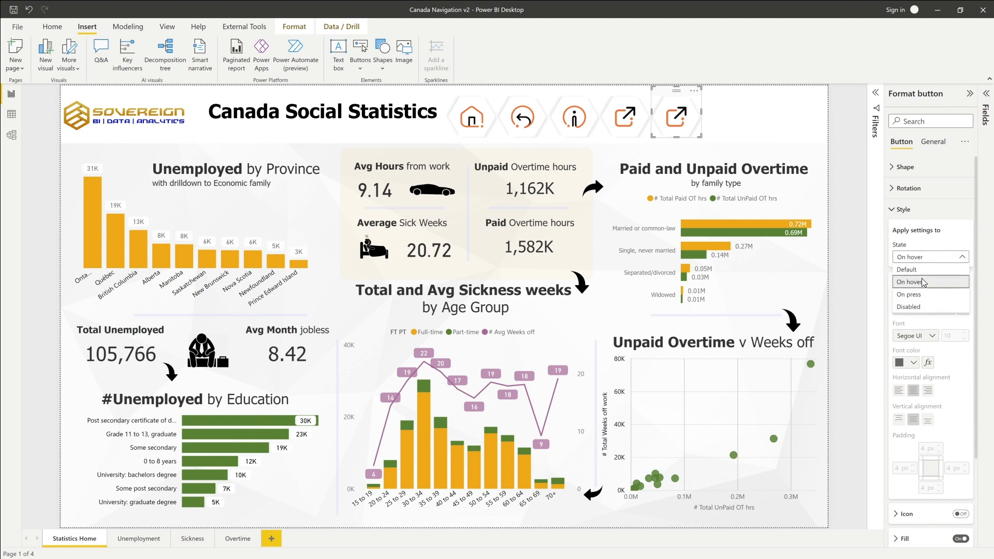
click(907, 270)
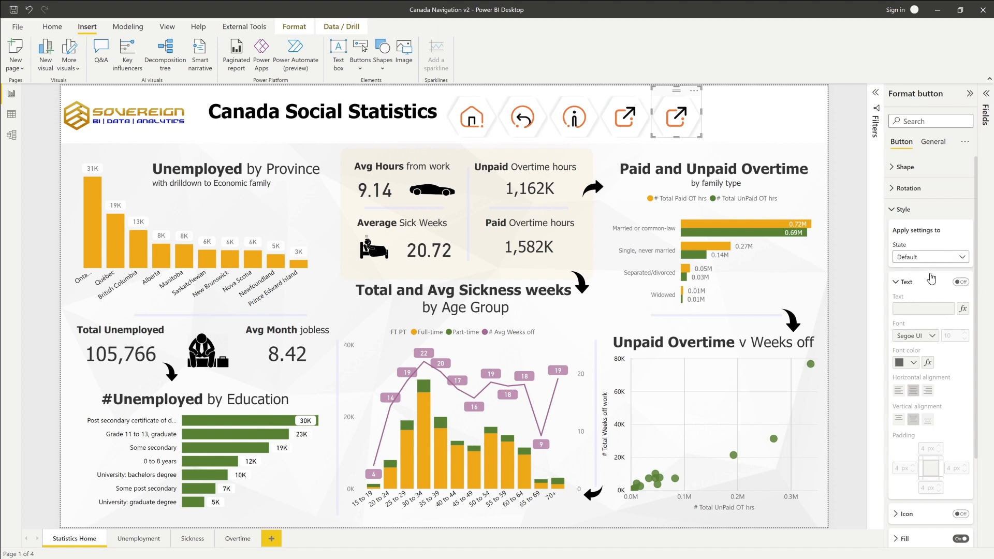
click(896, 283)
click(898, 334)
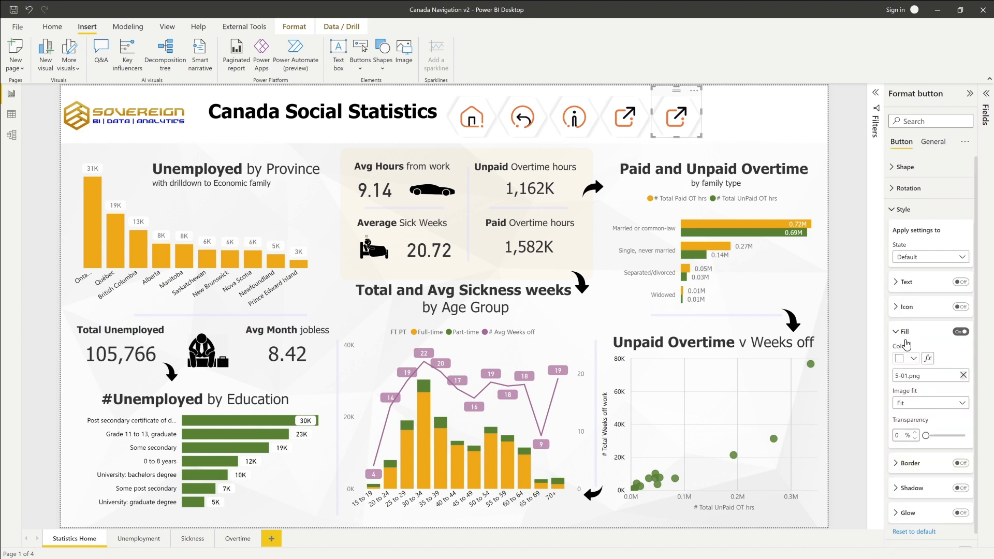
click(964, 377)
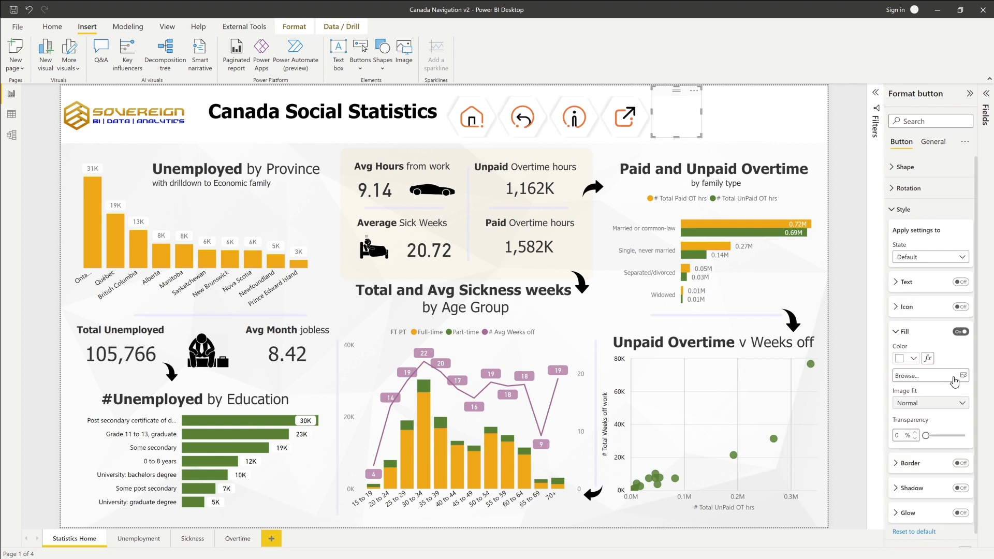
click(954, 378)
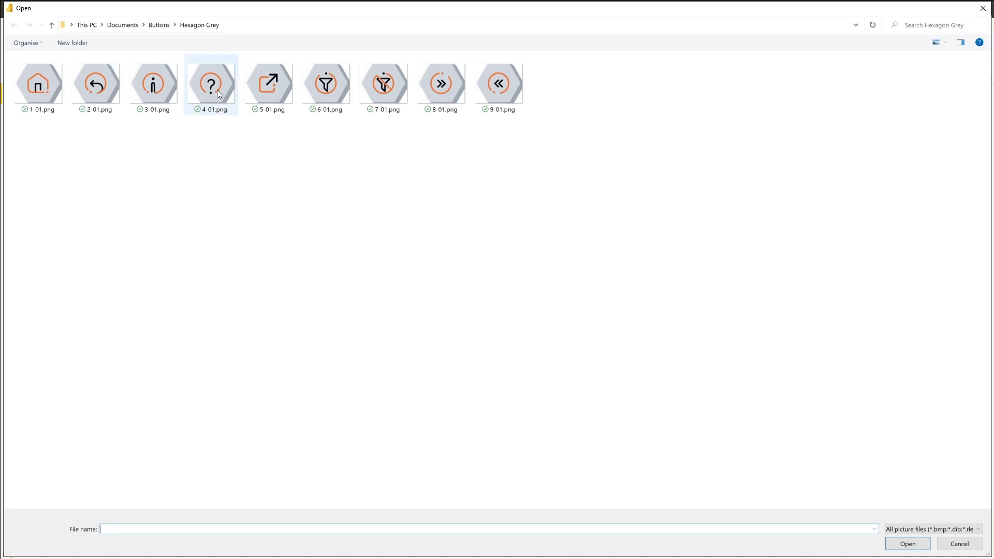
click(151, 25)
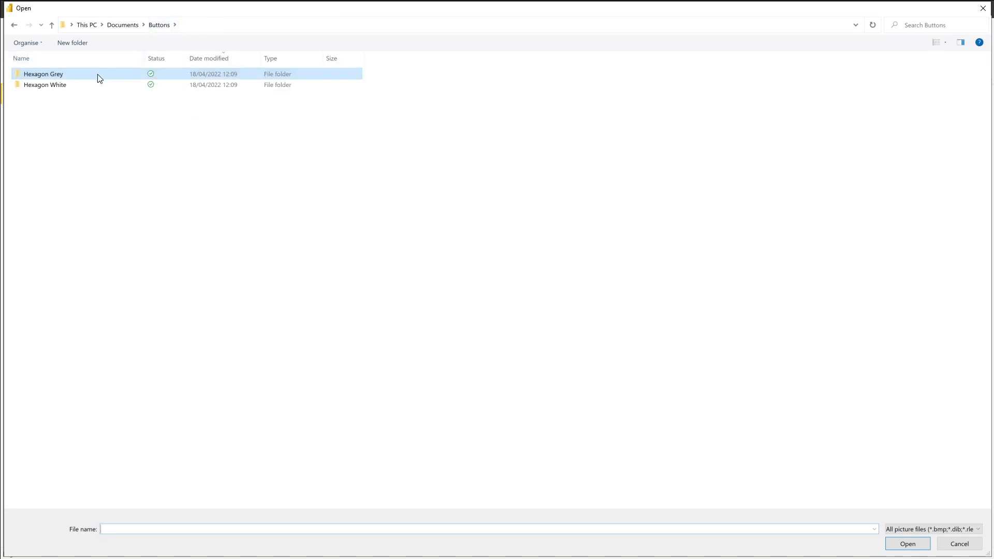
double_click(83, 86)
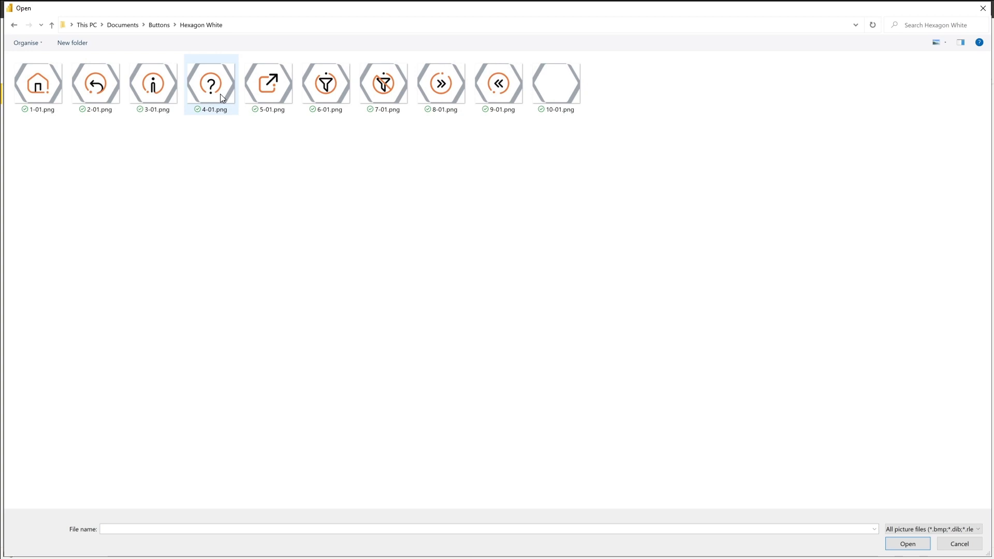
double_click(219, 94)
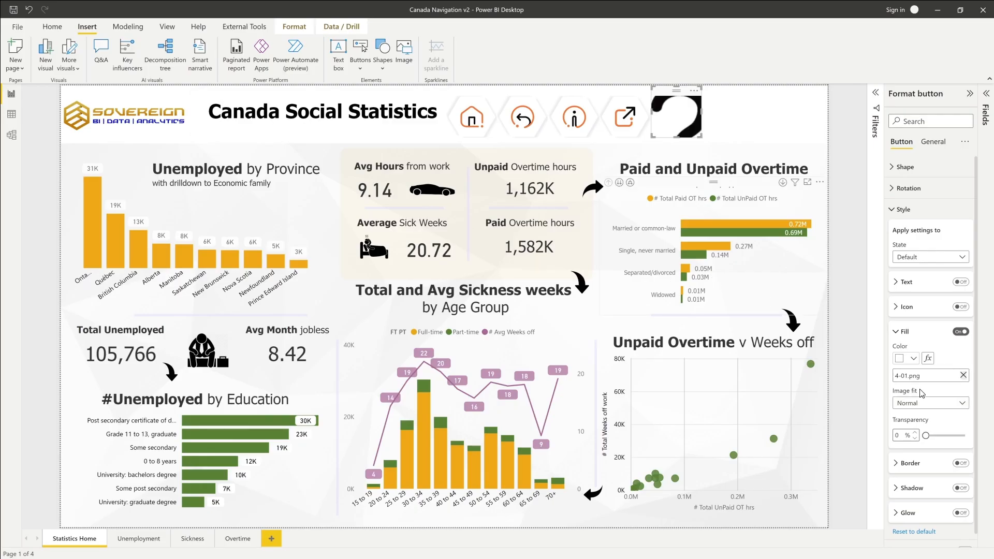
click(957, 403)
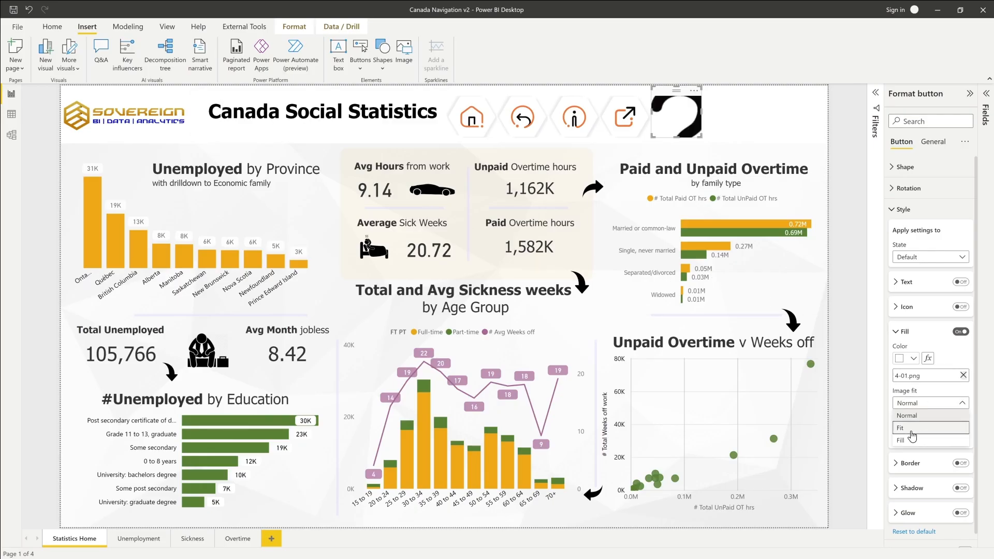
click(911, 429)
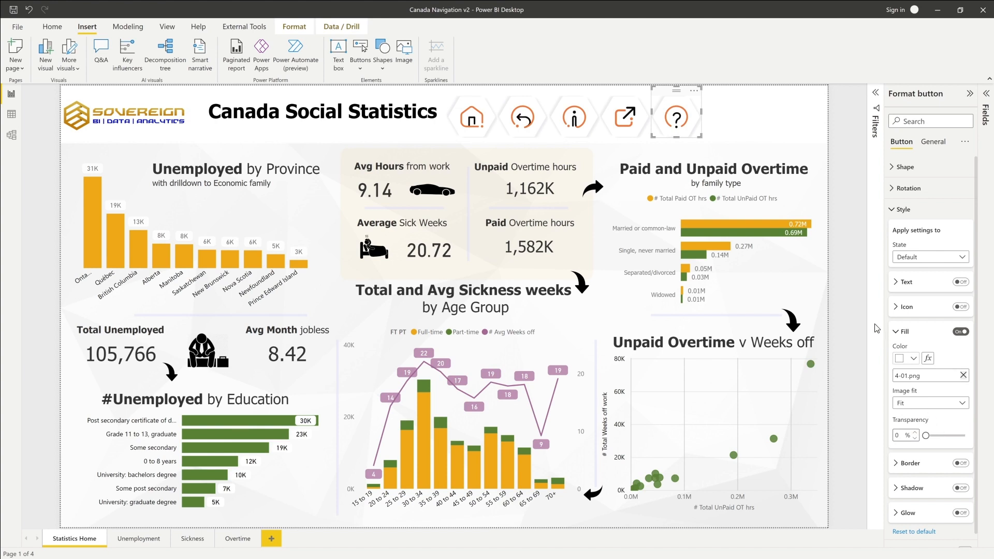
- Replace the fifth button's On hover fill image with 4-01.png from the Hexagon Grey folder and set it to Fit
click(946, 257)
click(925, 283)
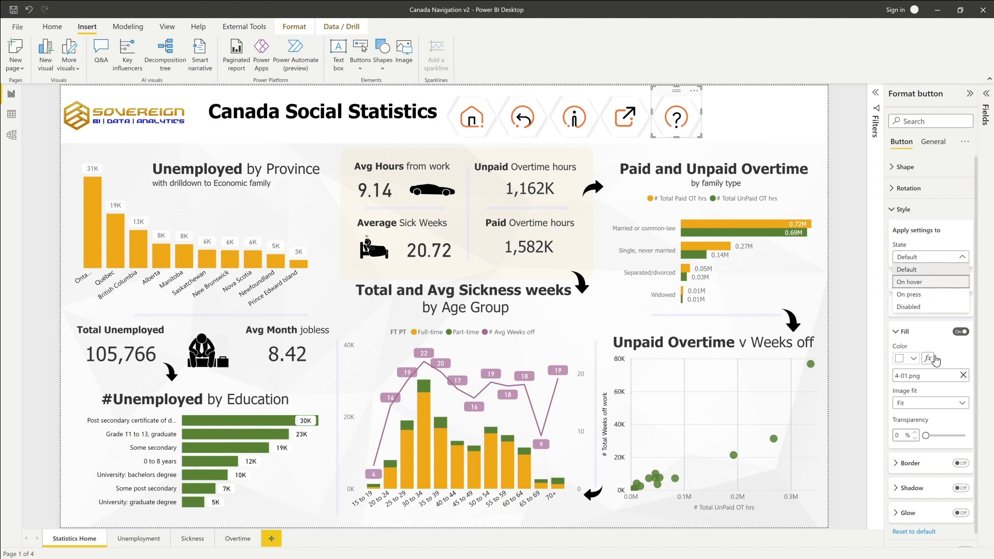
click(964, 377)
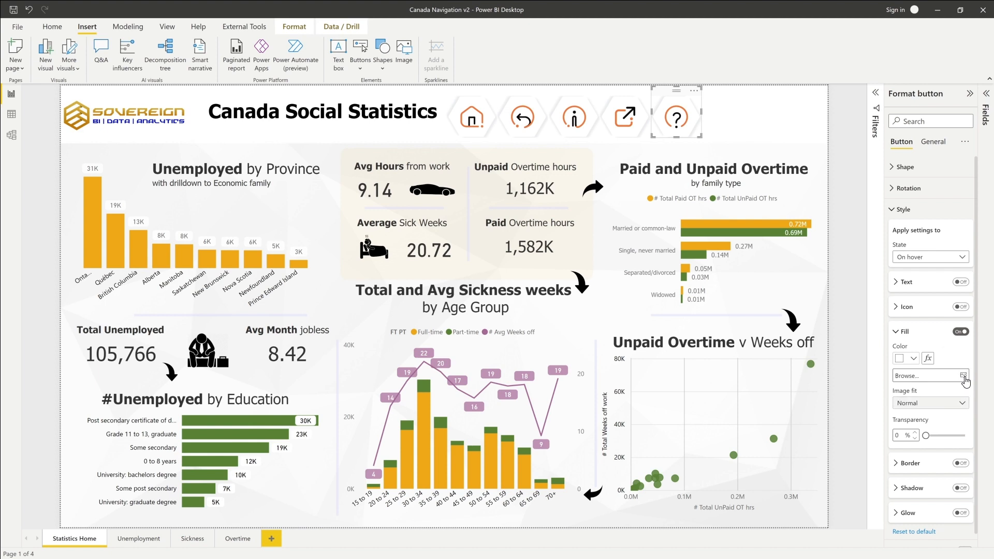
click(964, 376)
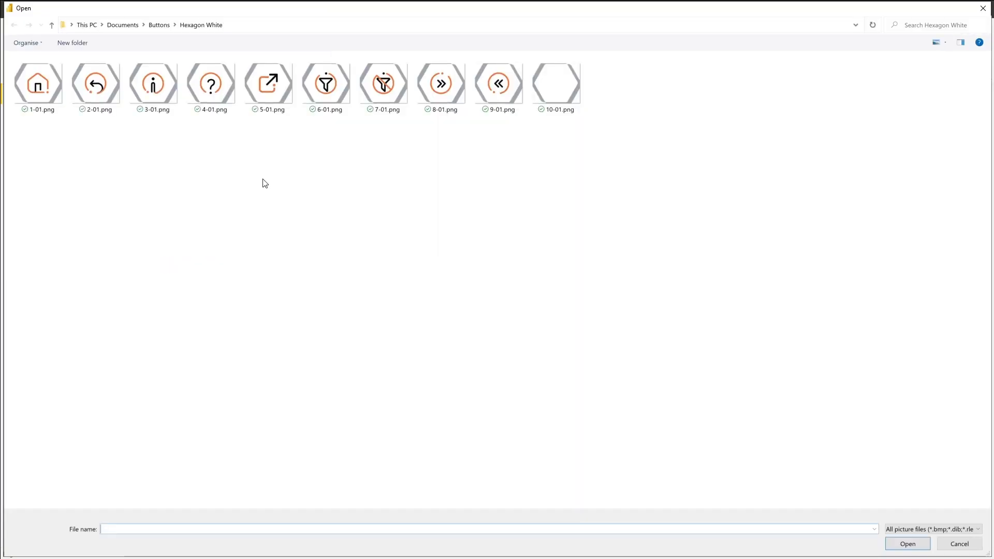
click(161, 26)
double_click(112, 76)
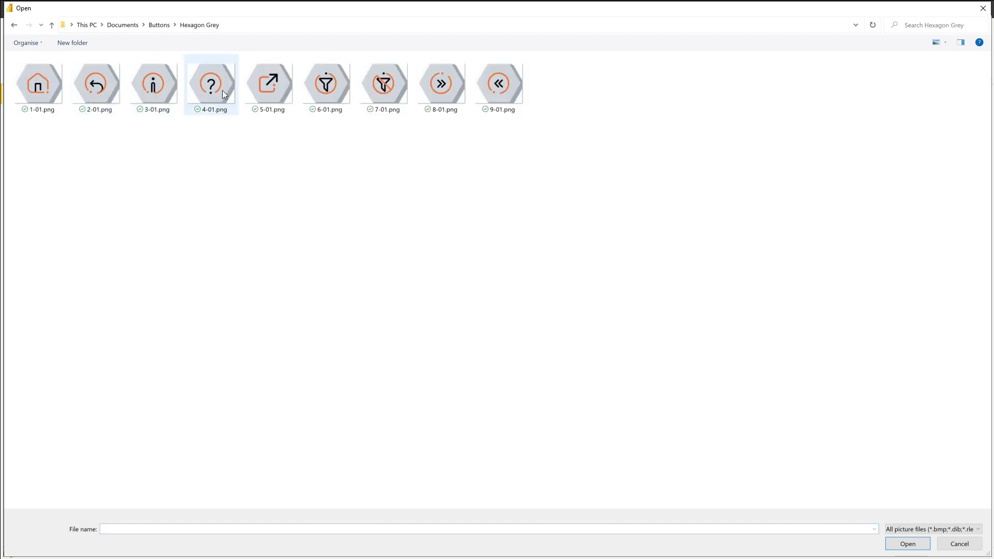
double_click(222, 90)
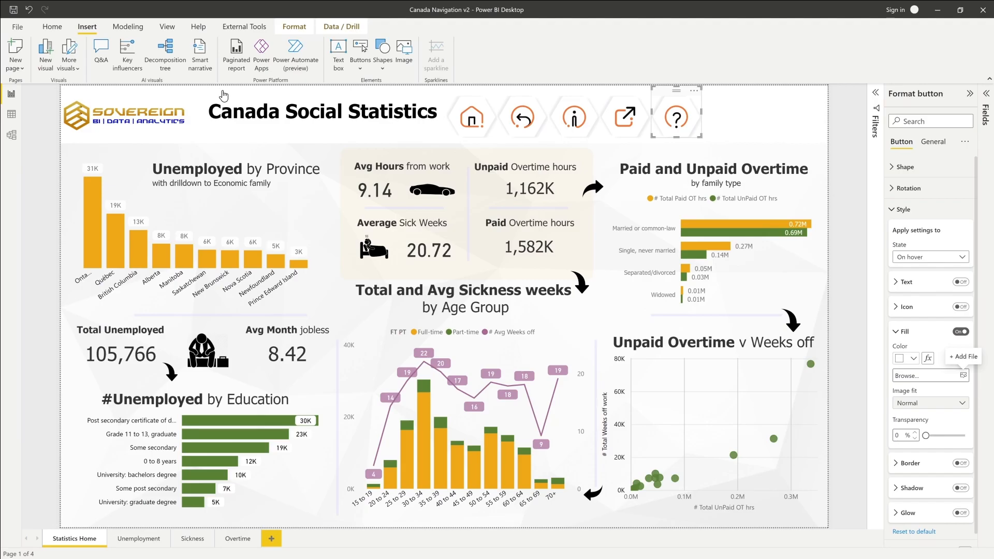
click(927, 410)
click(928, 435)
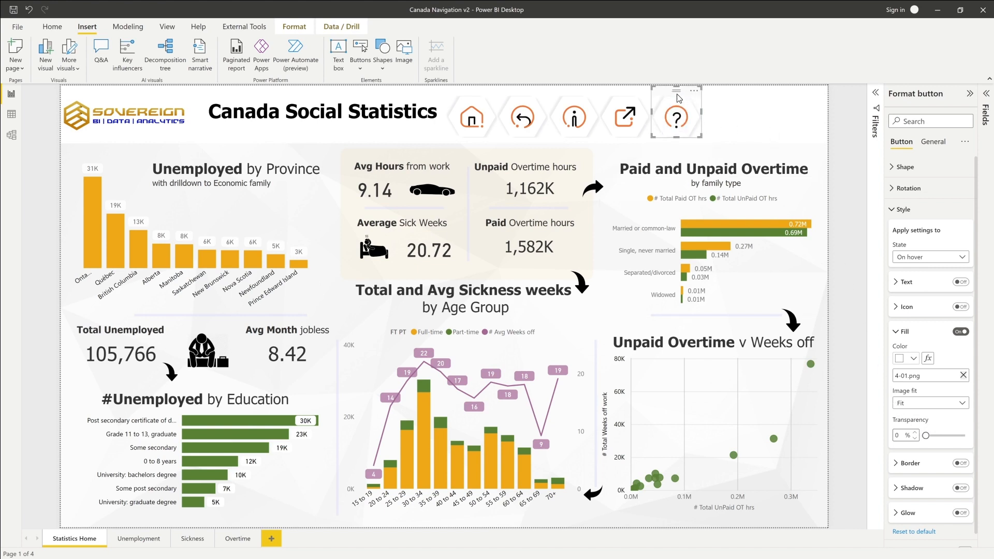
- Duplicate the question-mark button and place the copy directly to its right in the header row
key(ctrl+v)
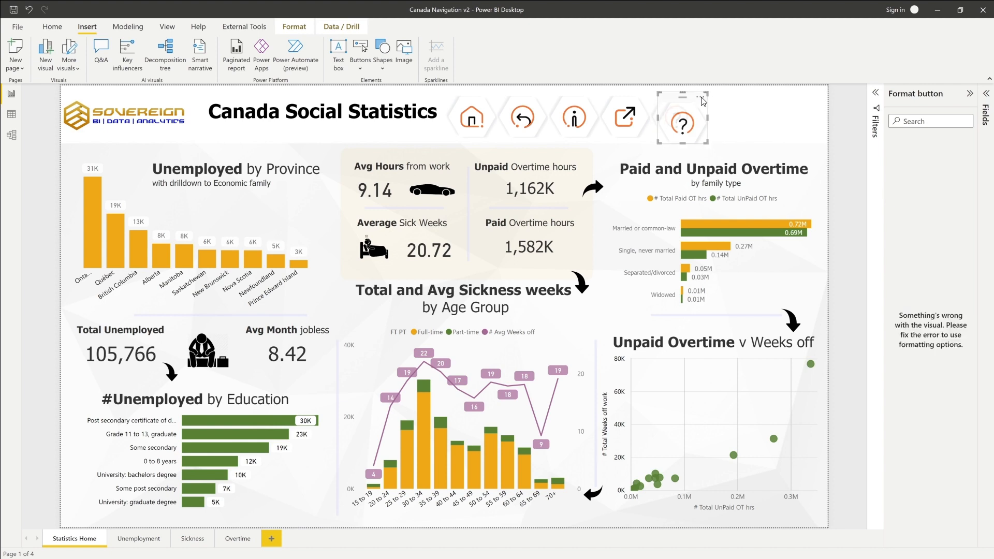
drag(686, 99, 733, 88)
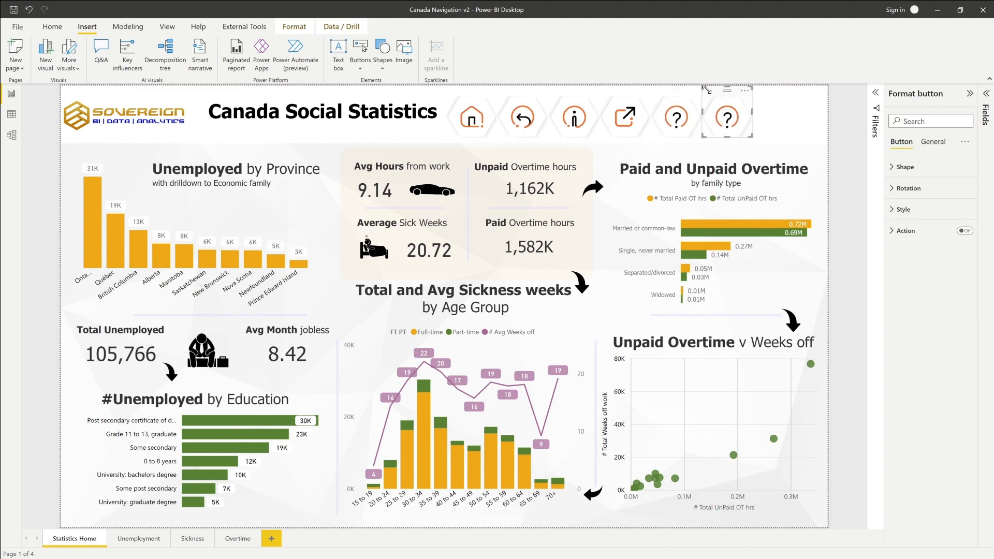
- Replace the sixth button's Default fill image with 6-01.png from the Hexagon White folder and set it to Fit
click(901, 210)
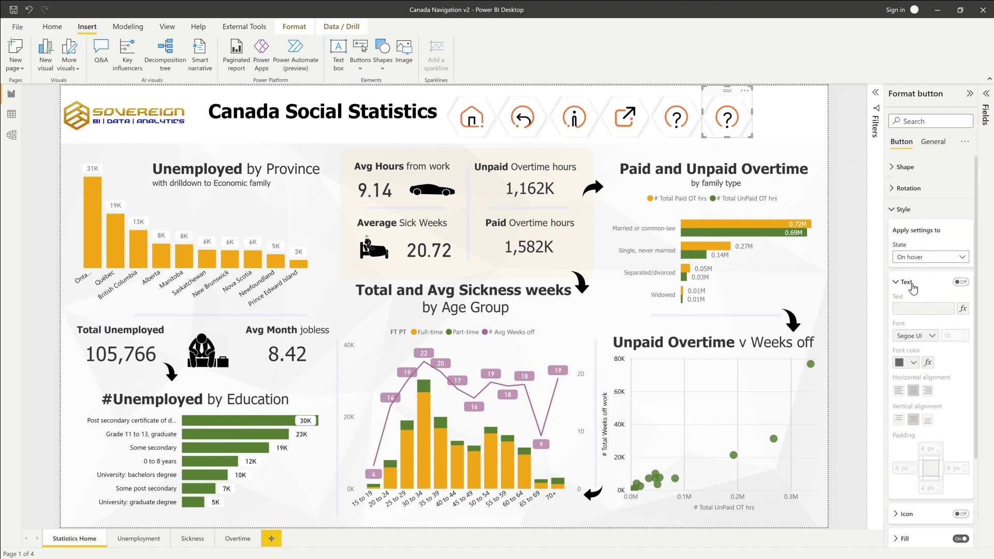
click(904, 331)
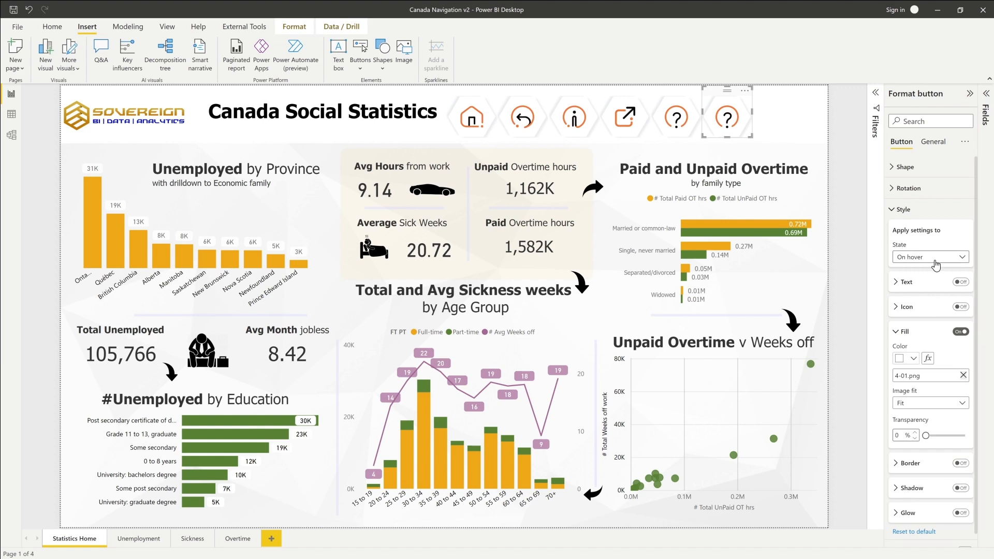
click(932, 259)
click(929, 270)
click(963, 379)
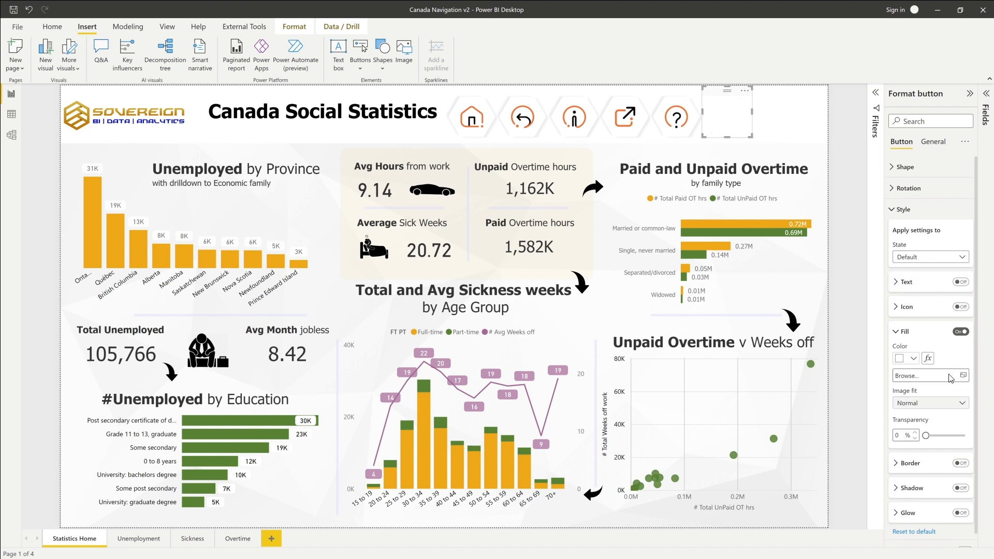
click(958, 380)
click(159, 25)
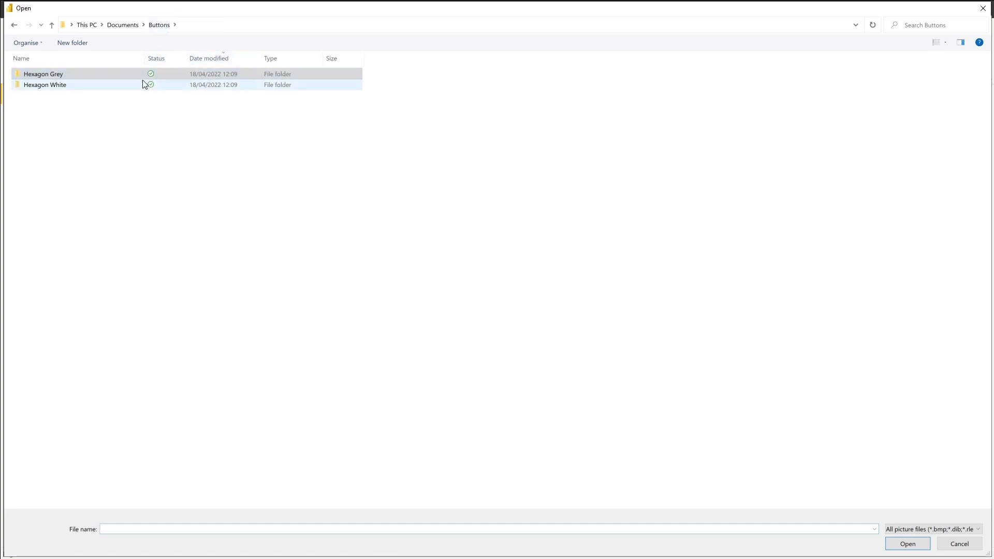
click(95, 88)
double_click(95, 88)
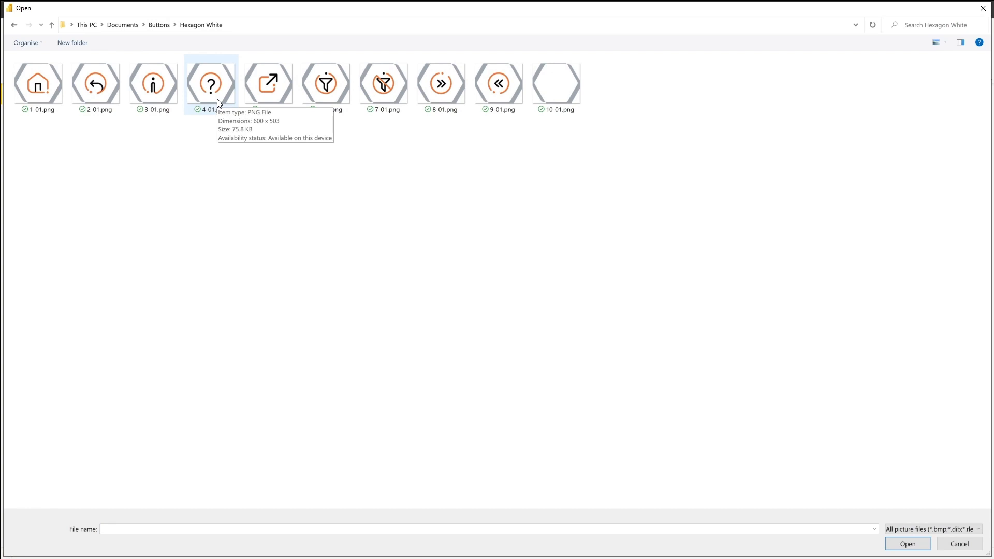
double_click(332, 94)
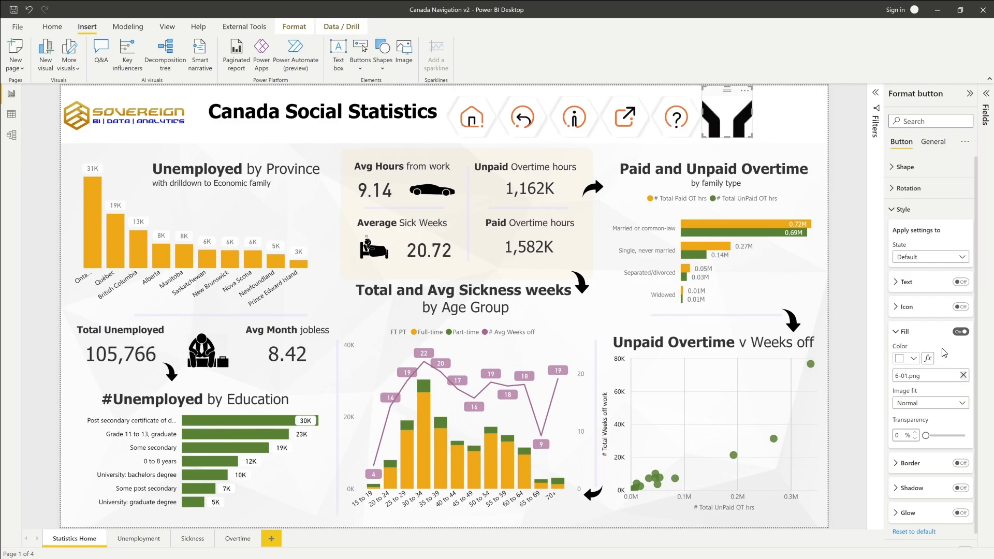
click(943, 403)
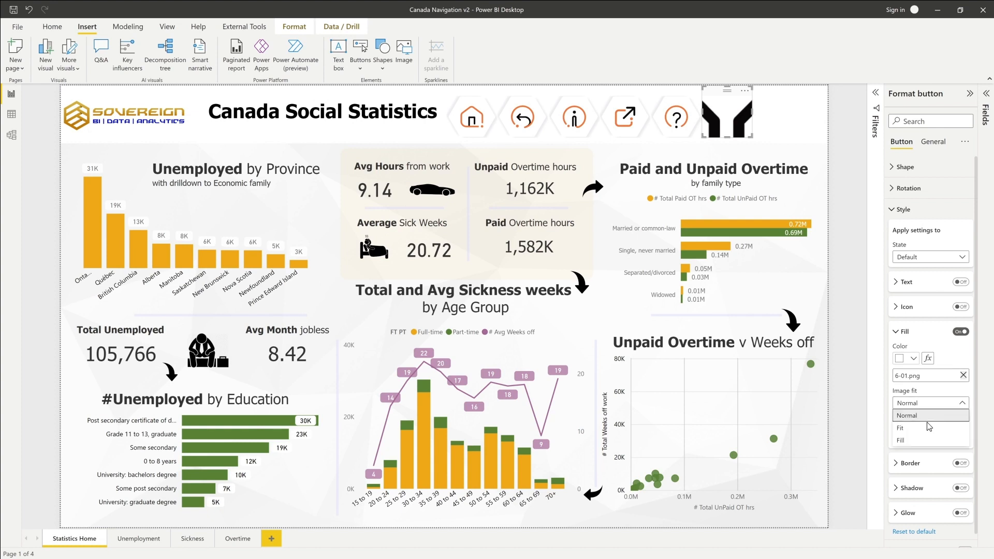
click(924, 429)
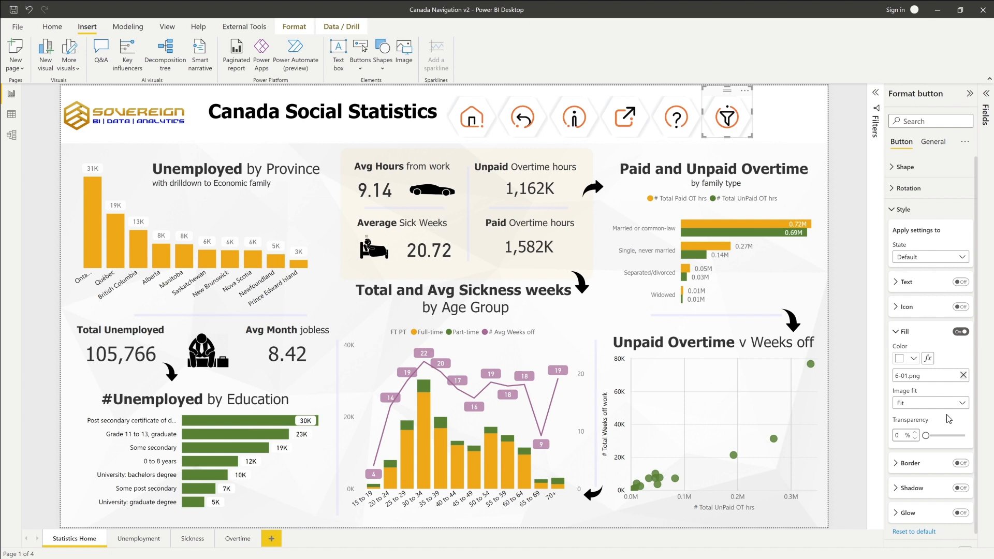
- Replace the sixth button's On hover fill image with 6-01.png from the Hexagon Grey folder and set it to Fit
click(929, 260)
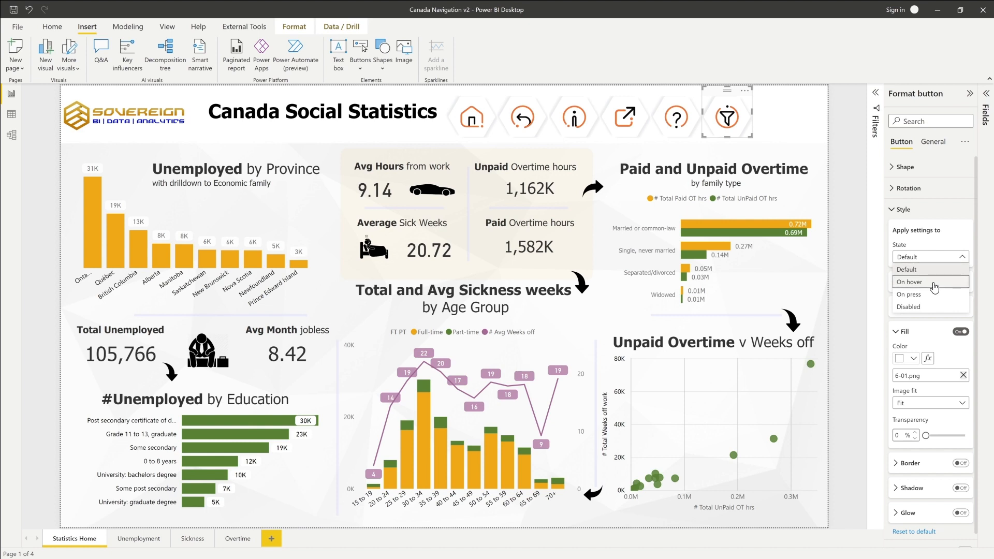
click(935, 285)
click(962, 376)
click(962, 377)
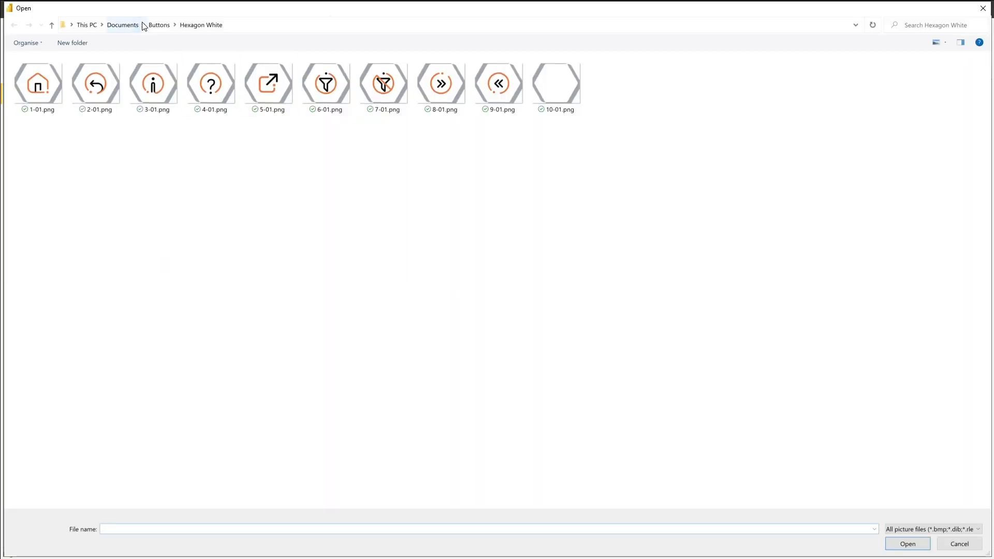
click(159, 24)
double_click(217, 74)
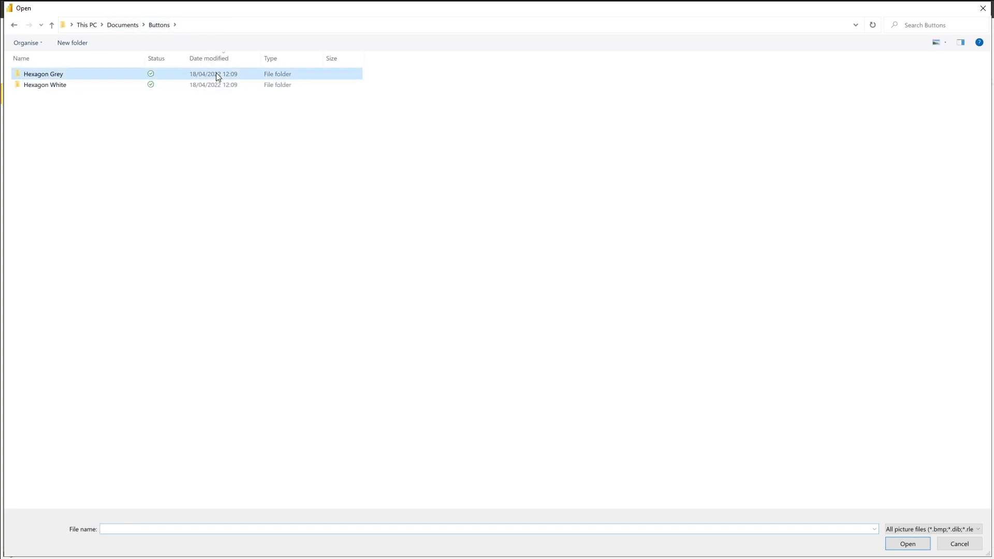
double_click(337, 94)
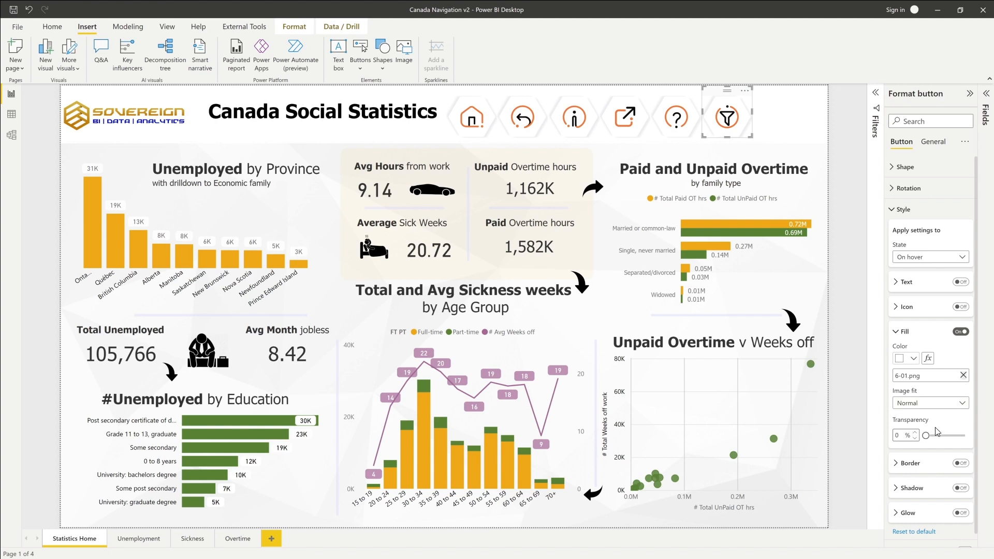
click(953, 404)
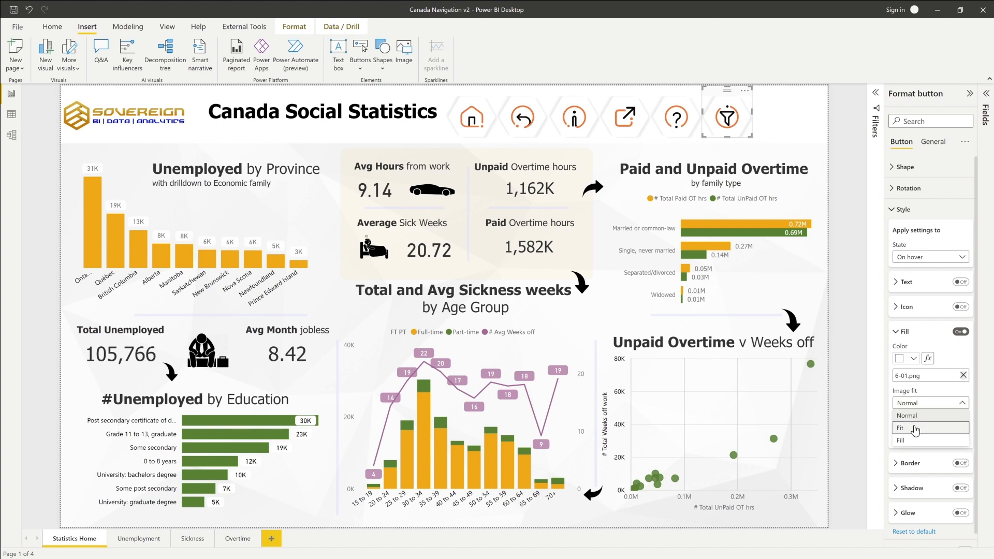
click(917, 428)
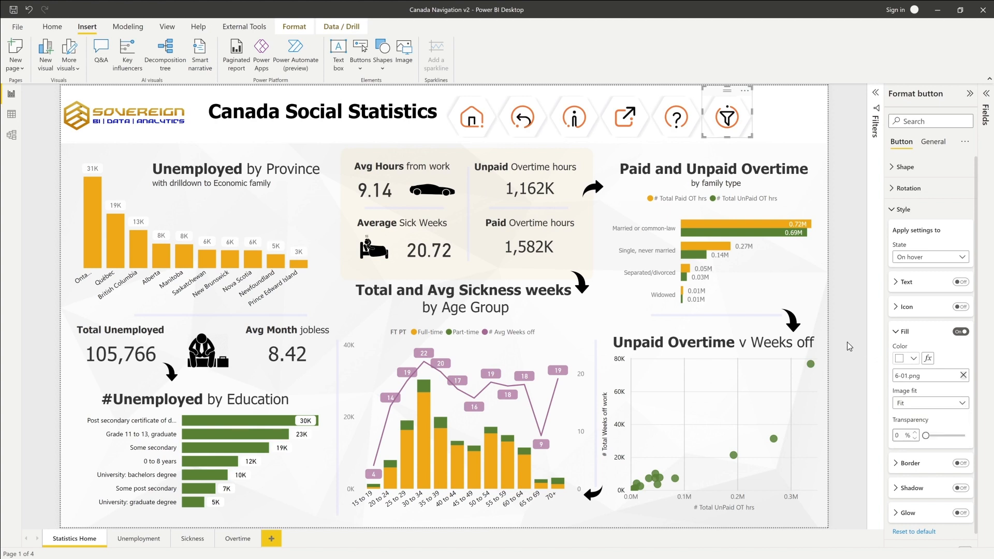
click(732, 127)
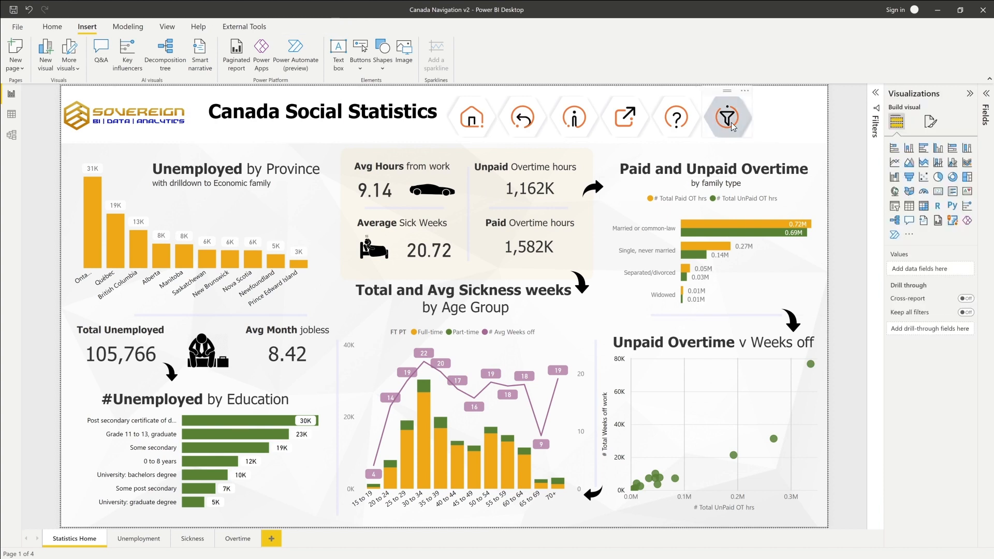
- Turn on the back-arrow button's action and set it to Page navigation with Unemployment as the destination
click(472, 120)
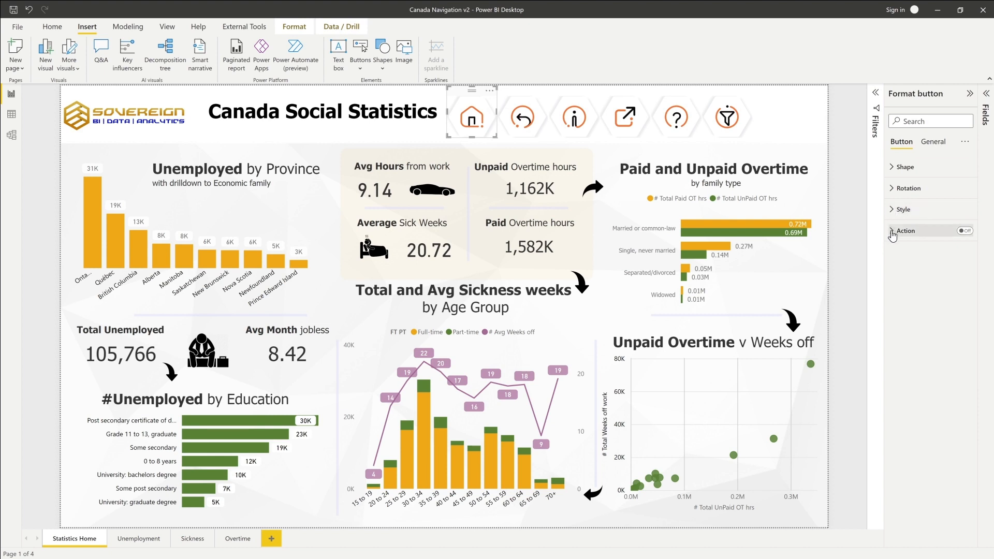
click(524, 117)
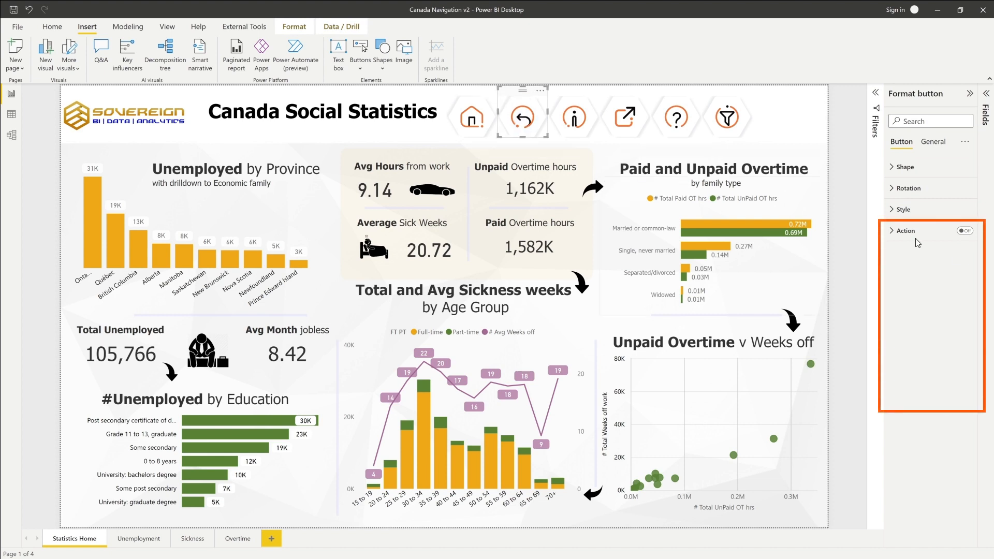
click(896, 235)
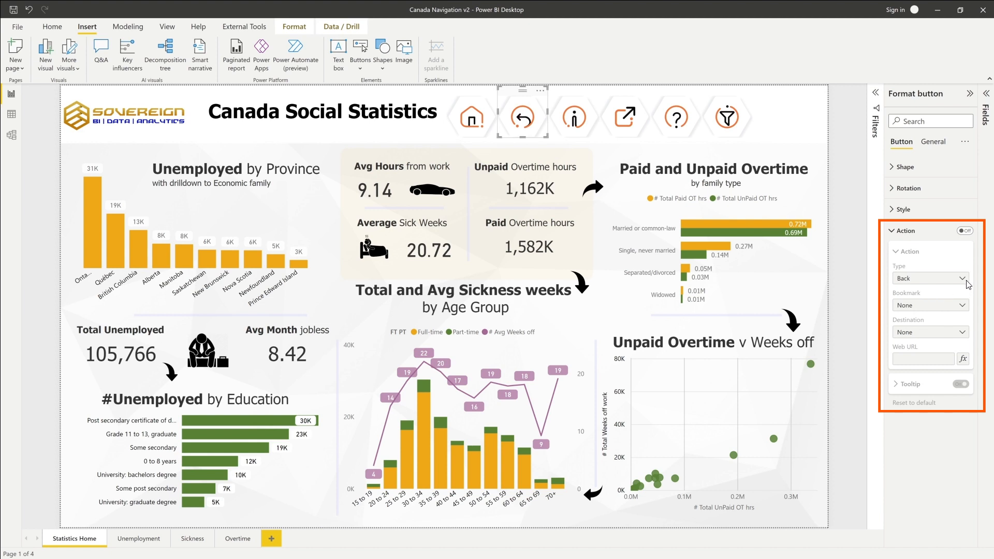
click(964, 231)
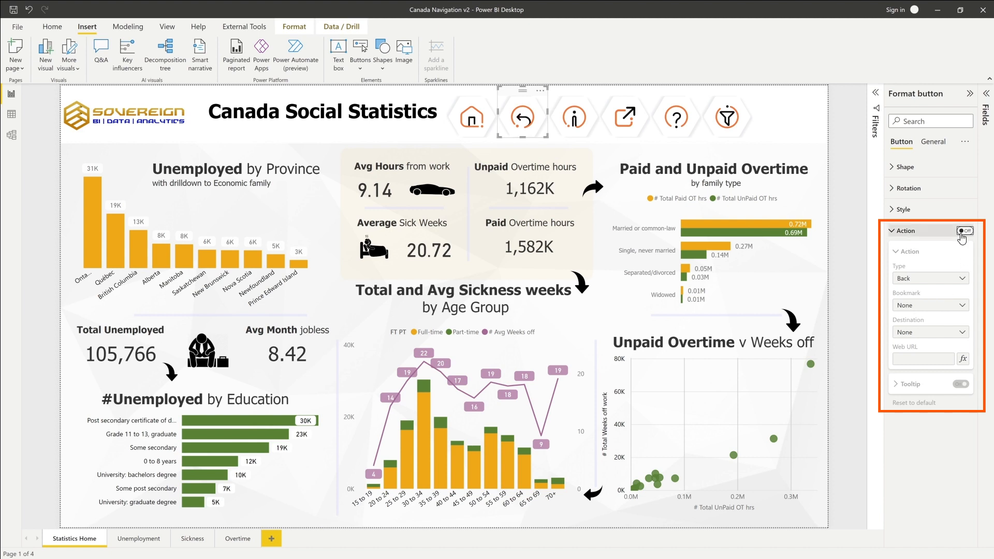
click(962, 282)
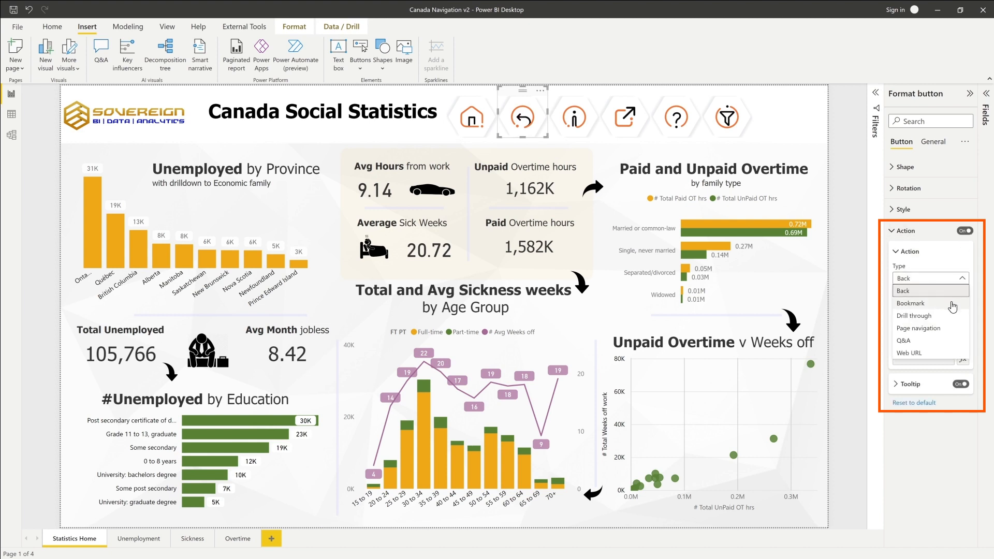
click(939, 330)
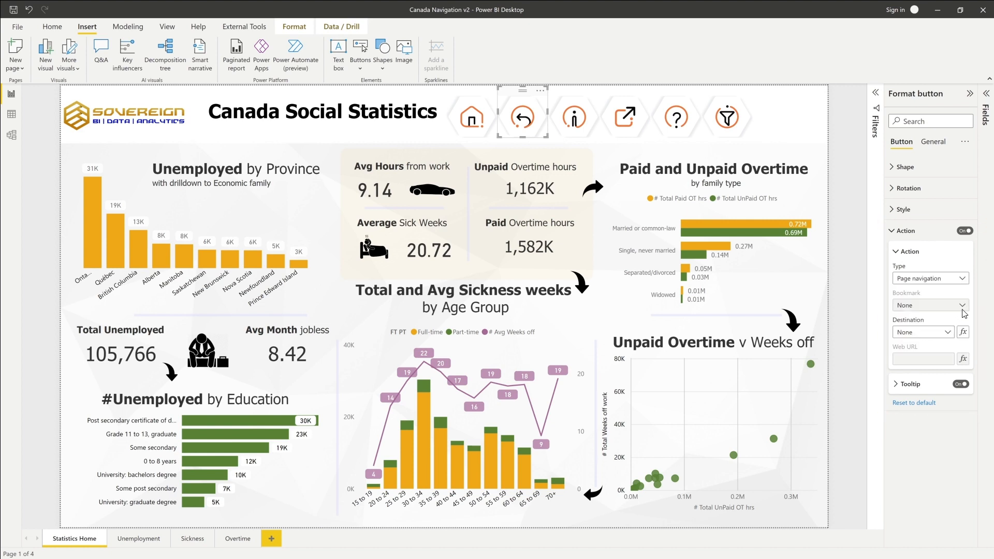
click(947, 335)
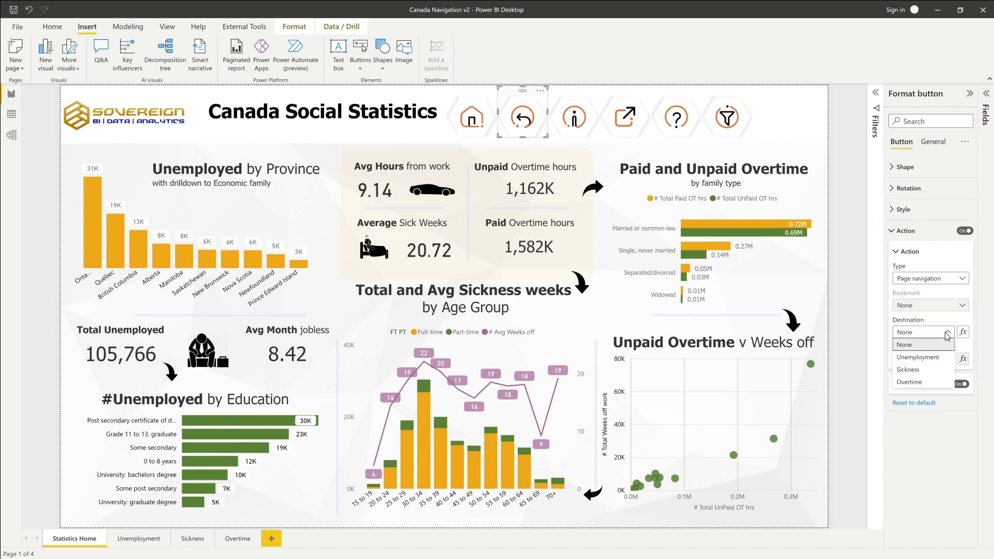
click(932, 364)
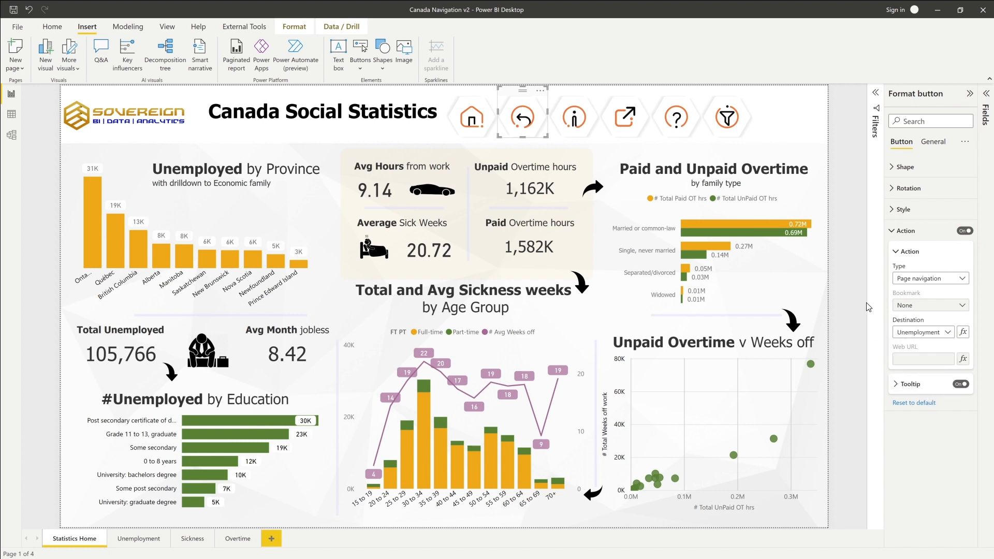
- Turn on the information button's action and set it to Page navigation with Sickness as the destination
click(559, 113)
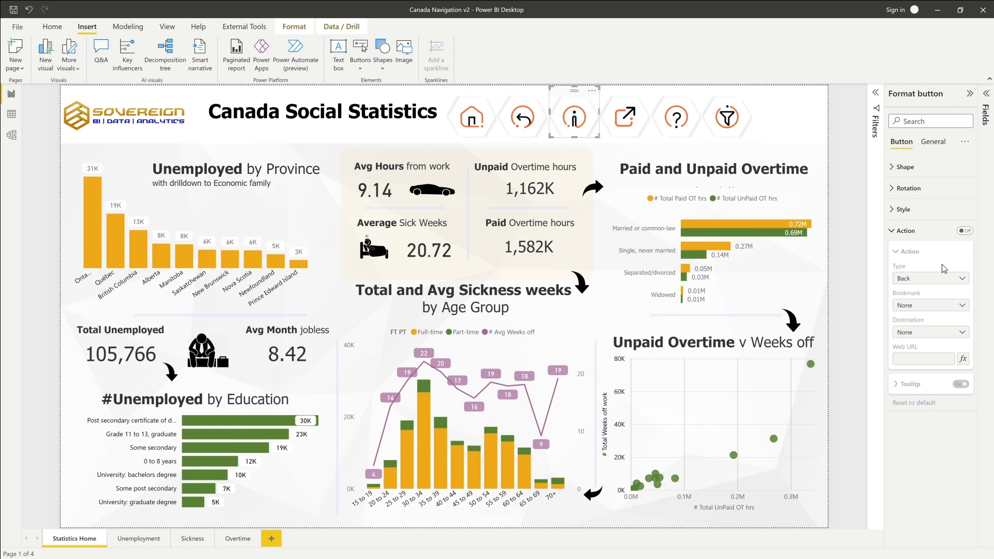
click(965, 231)
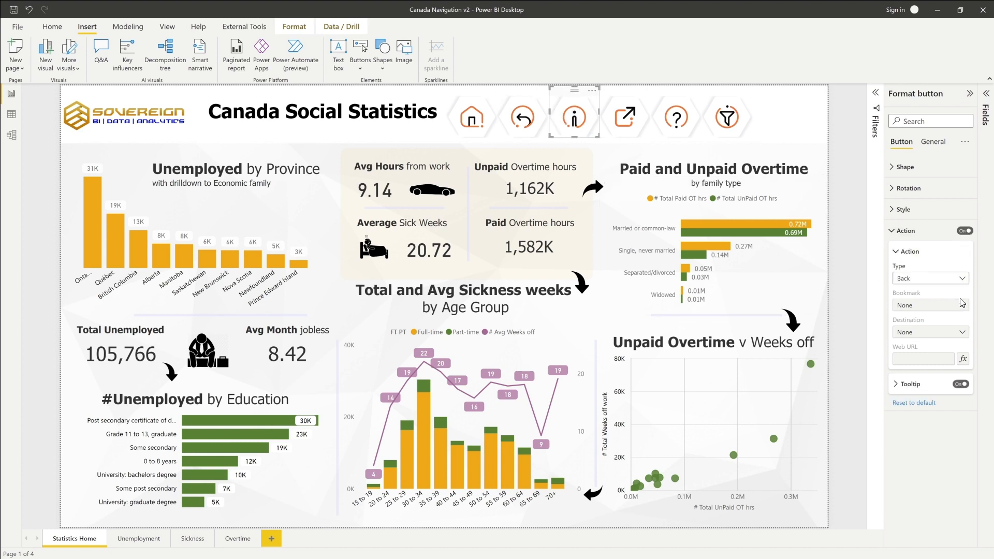
click(961, 279)
click(925, 329)
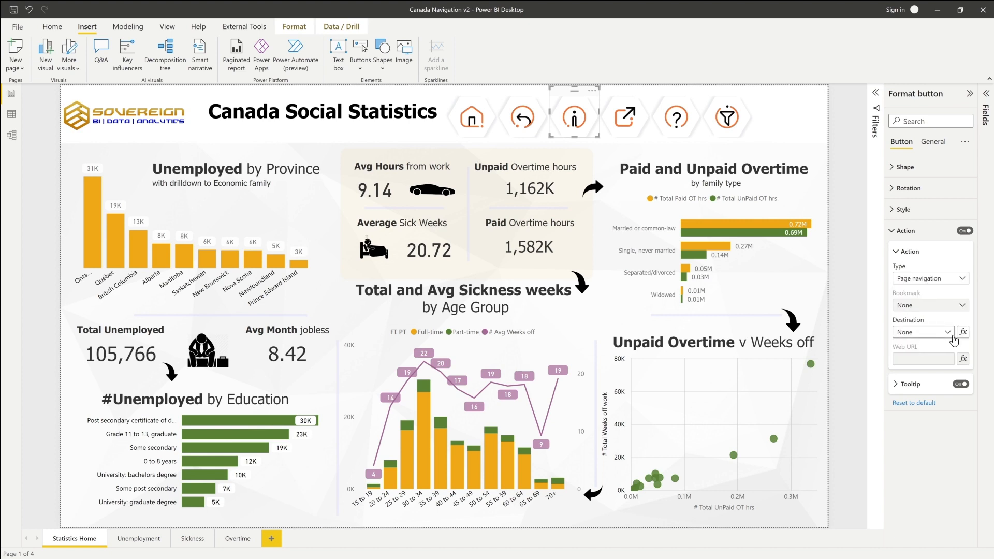
click(952, 334)
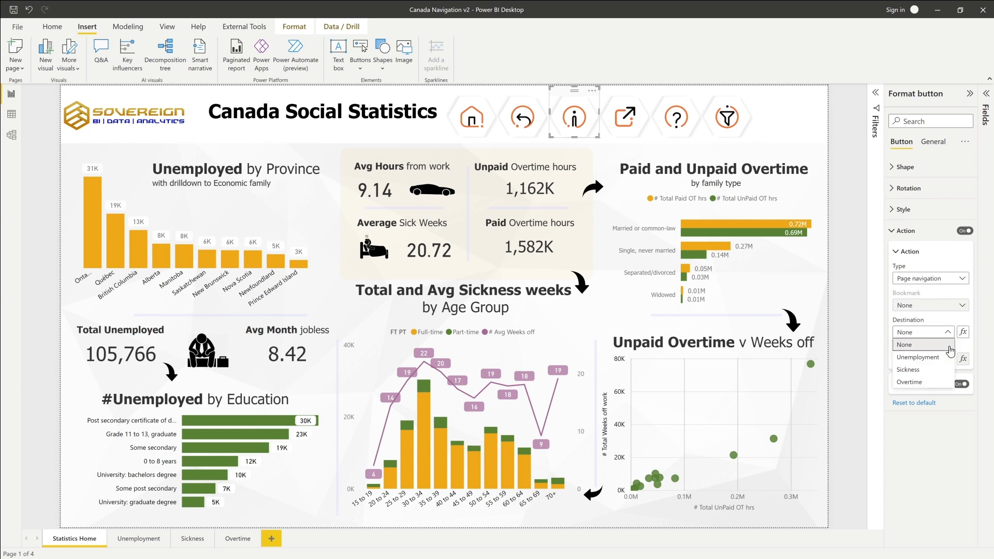
click(911, 369)
- Turn on the external-link arrow button's action and set it to Page navigation with Overtime as the destination
click(627, 125)
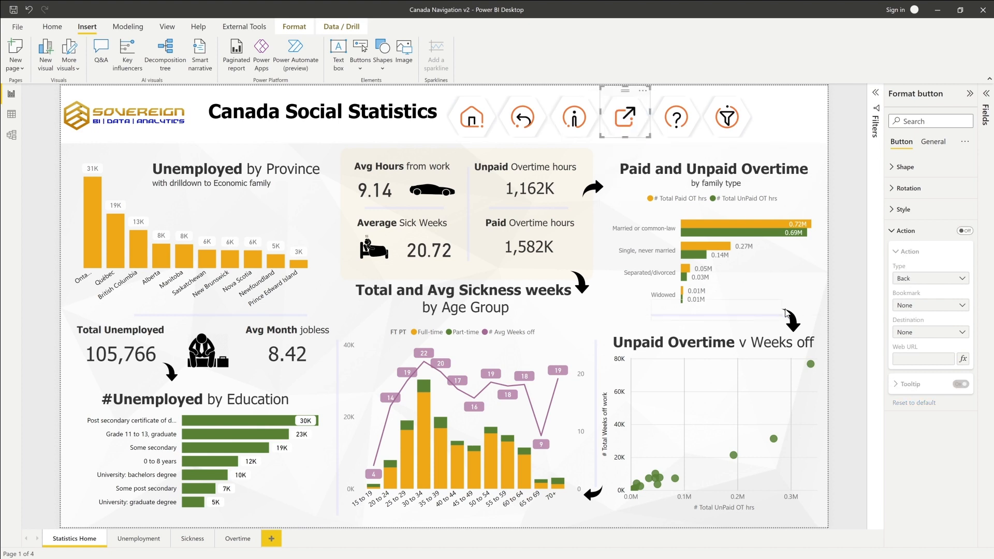
click(964, 279)
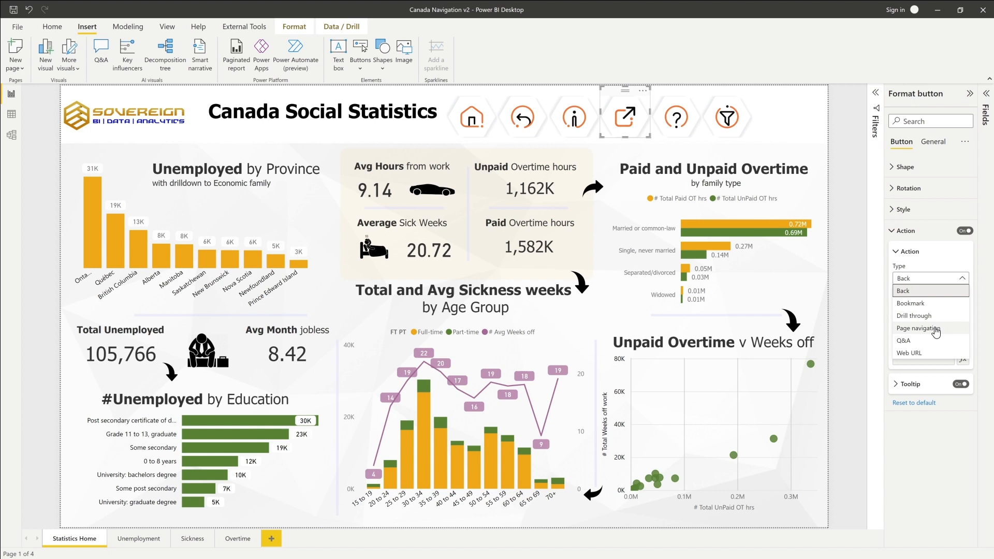
click(936, 330)
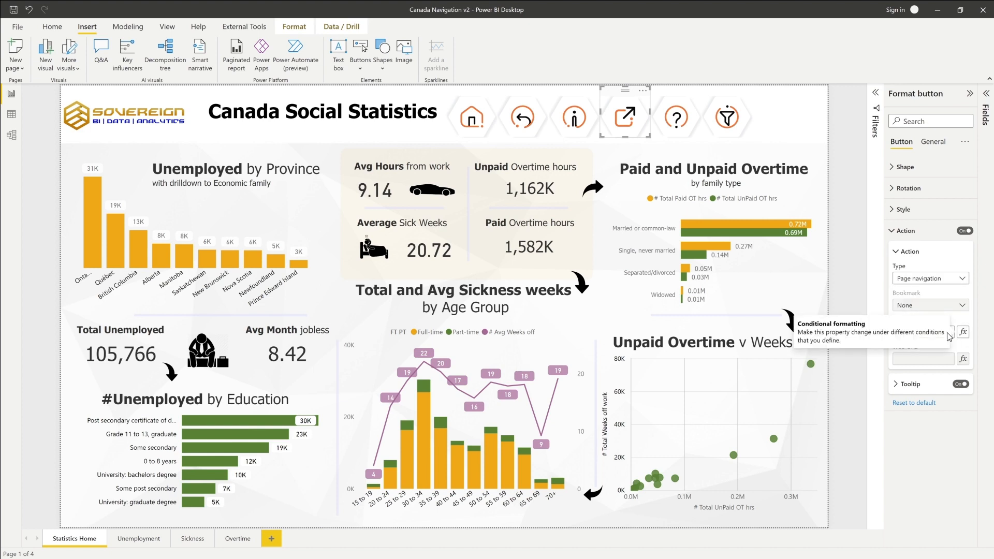
click(947, 333)
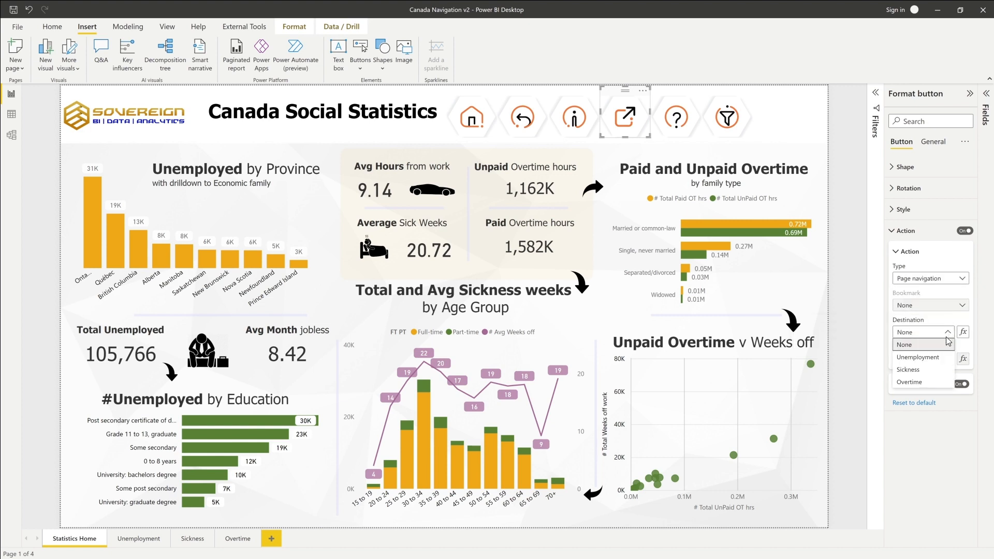
click(916, 383)
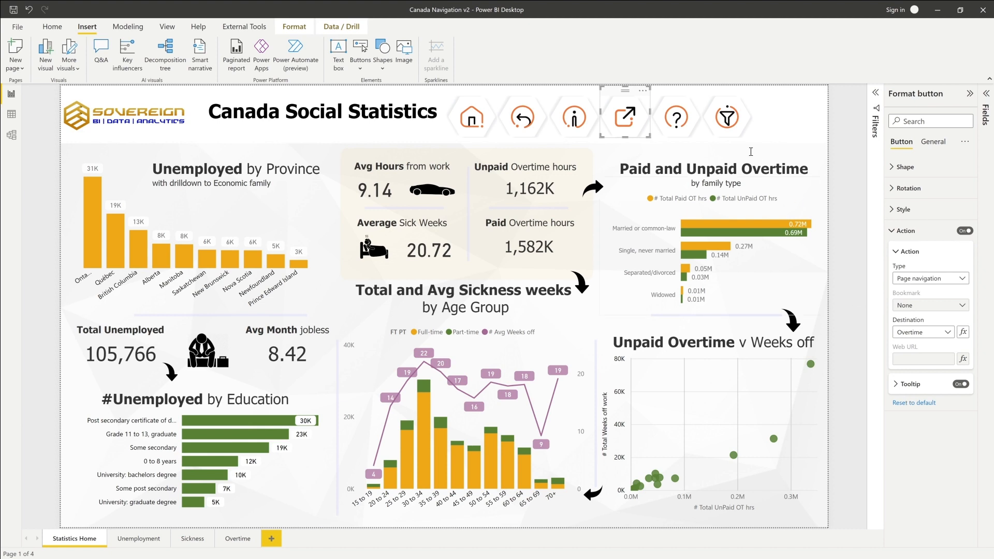
- Turn on the question-mark button's action, set its type to Q&A, and deselect the button
click(689, 127)
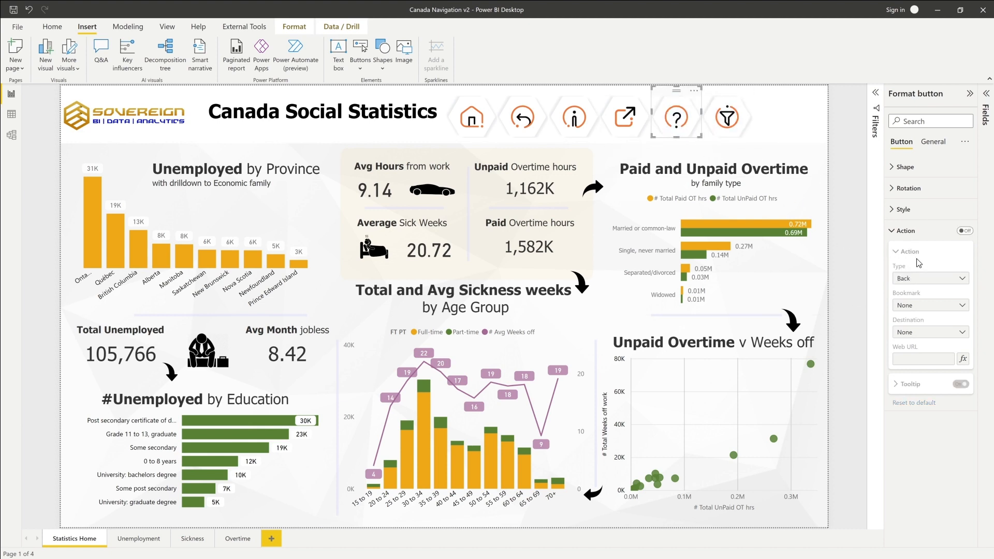
click(967, 232)
click(966, 231)
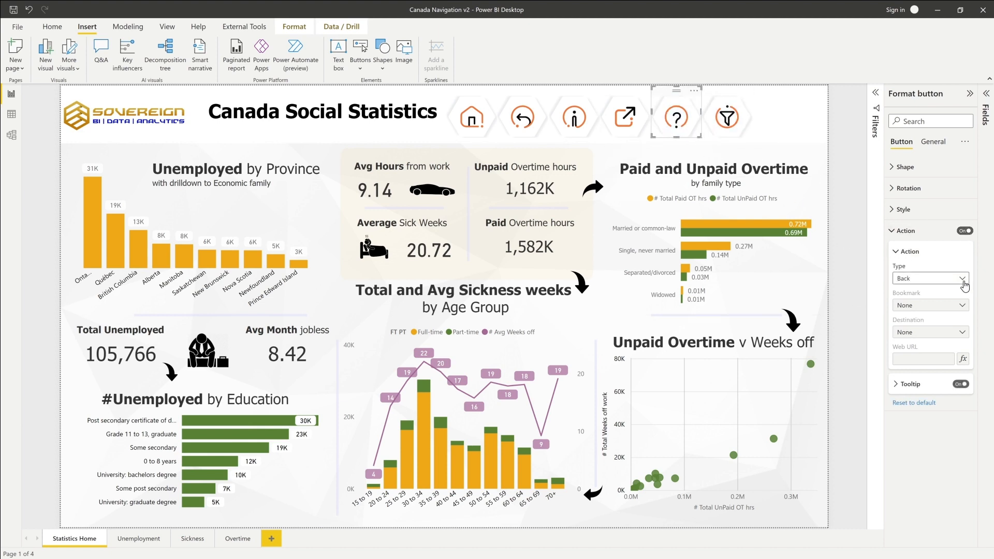
click(962, 279)
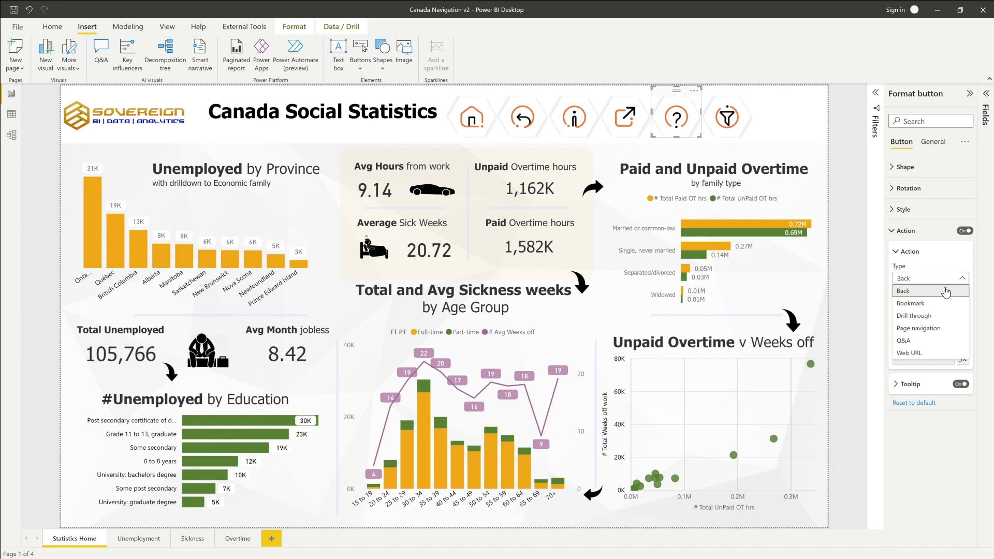
click(938, 341)
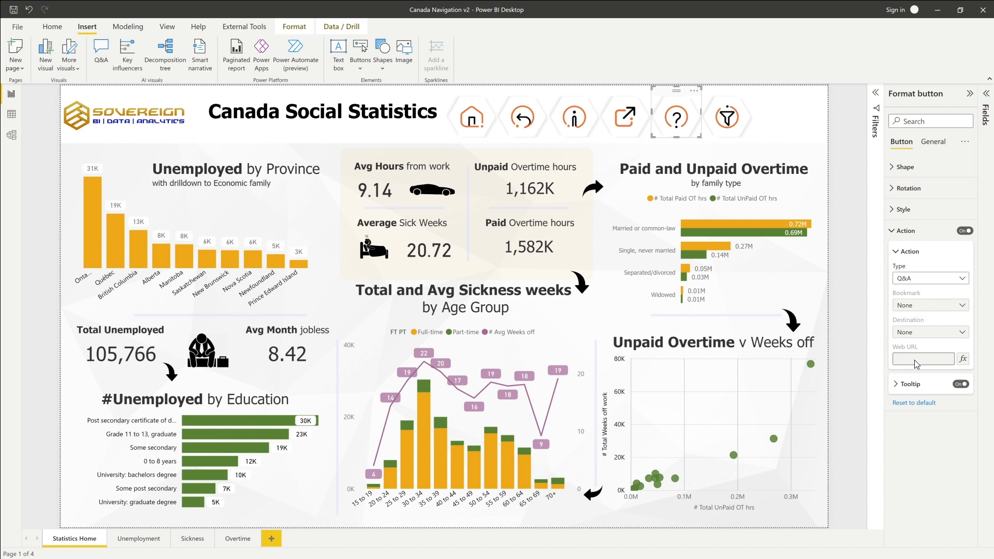
click(800, 132)
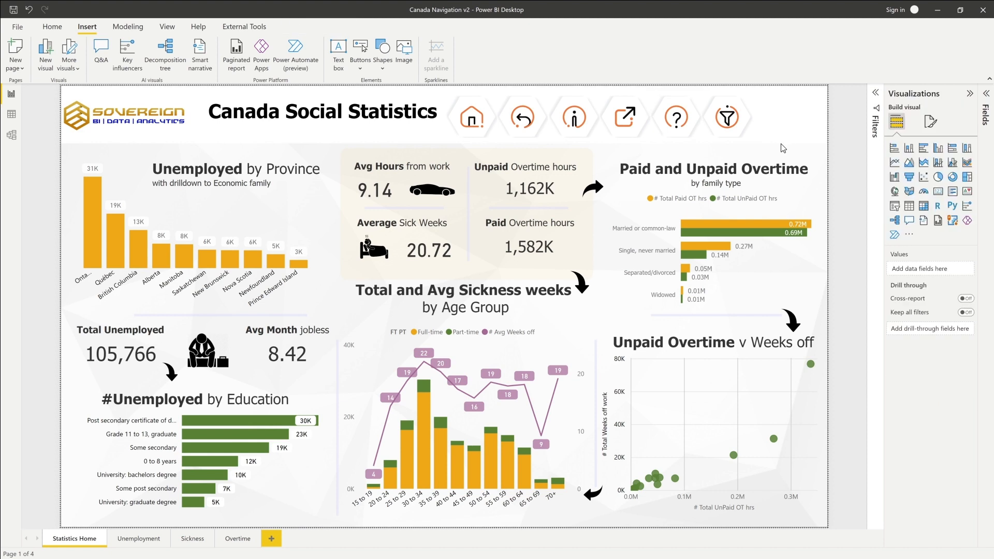
- Copy all six header buttons from the Statistics Home page and paste them onto the Unemployment page
drag(779, 144, 444, 82)
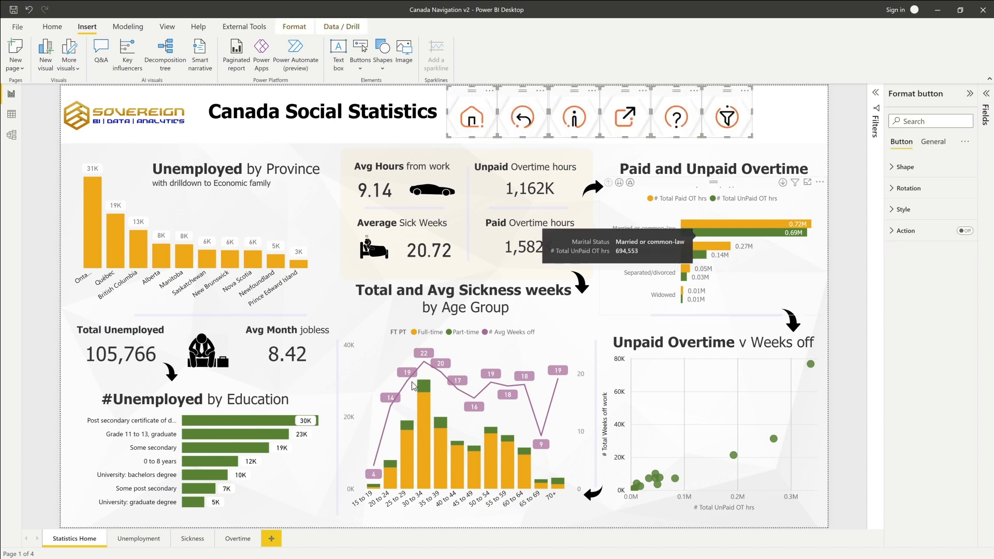
key(ctrl+c)
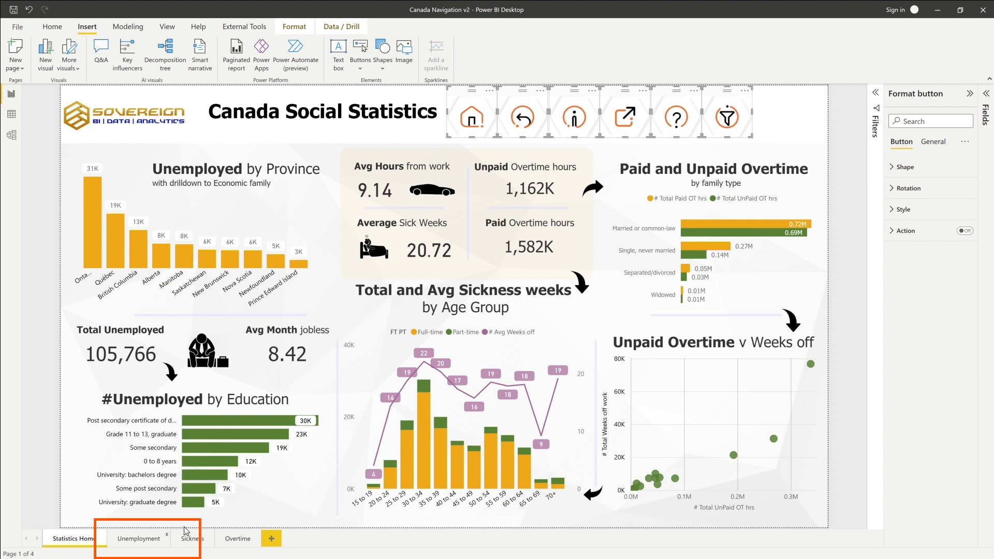
click(140, 539)
key(ctrl+v)
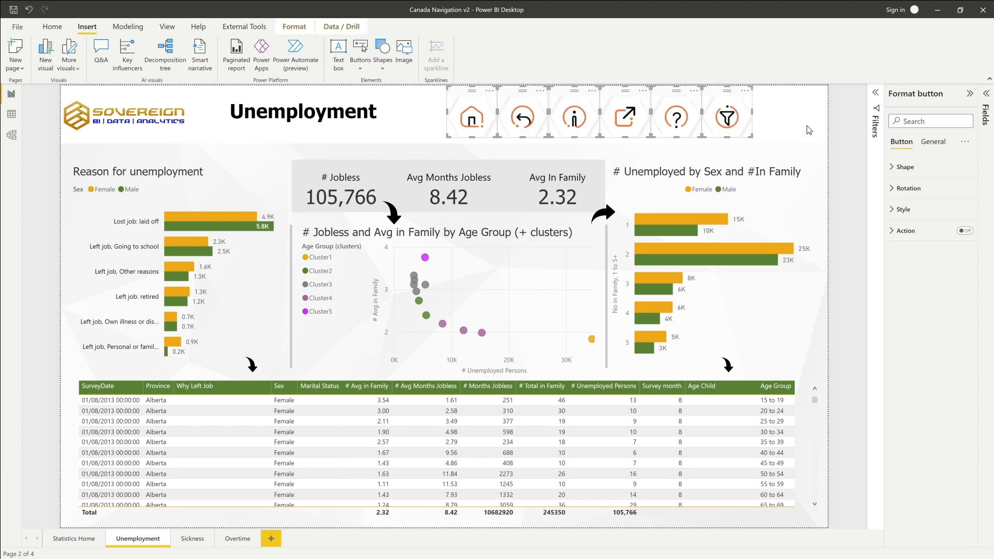
click(506, 374)
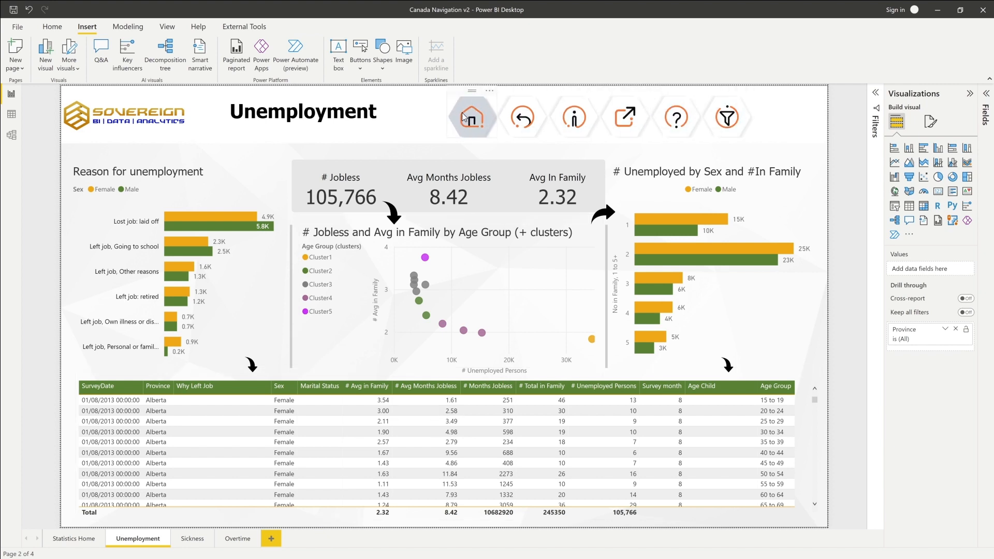
- Paste the six copied header buttons onto the Sickness page and the Overtime page
click(192, 539)
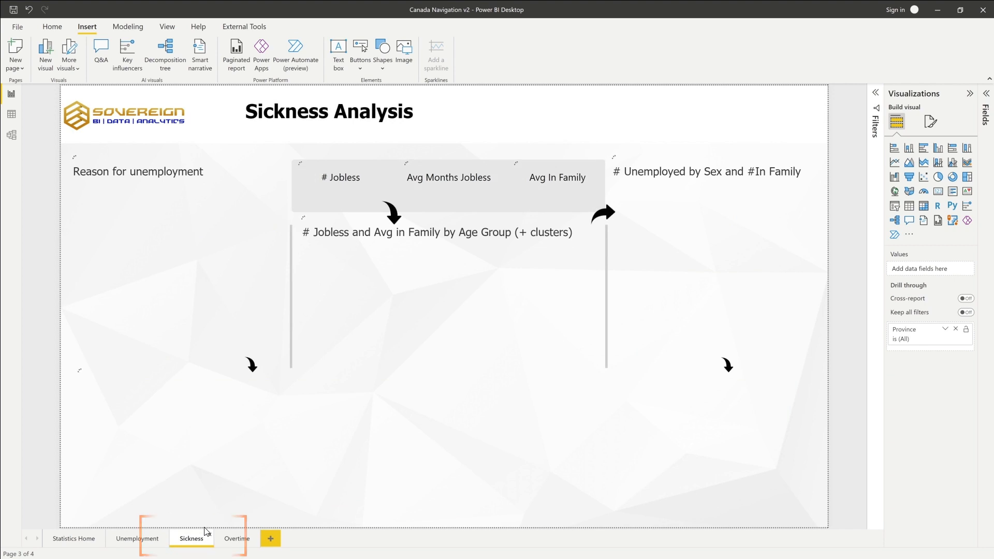
key(ctrl+v)
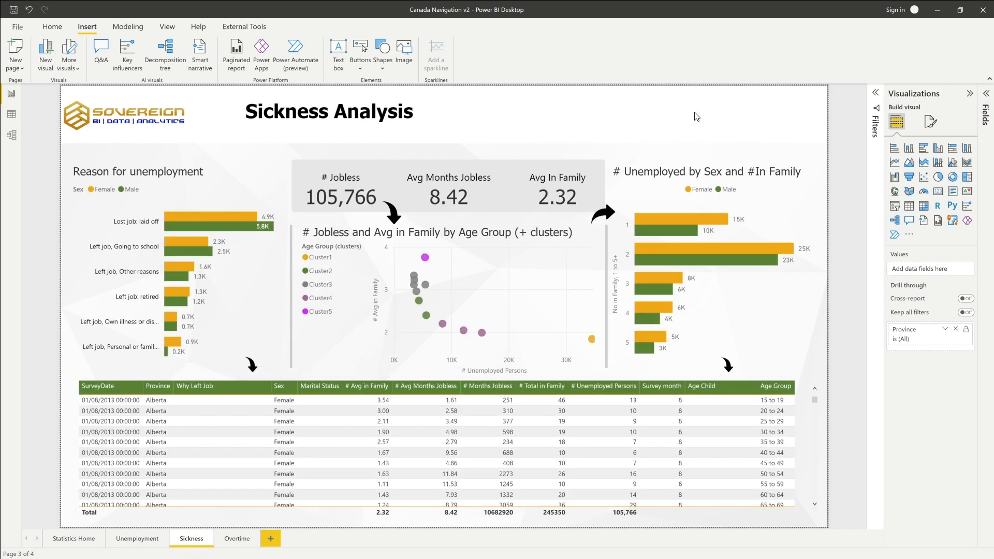
click(237, 539)
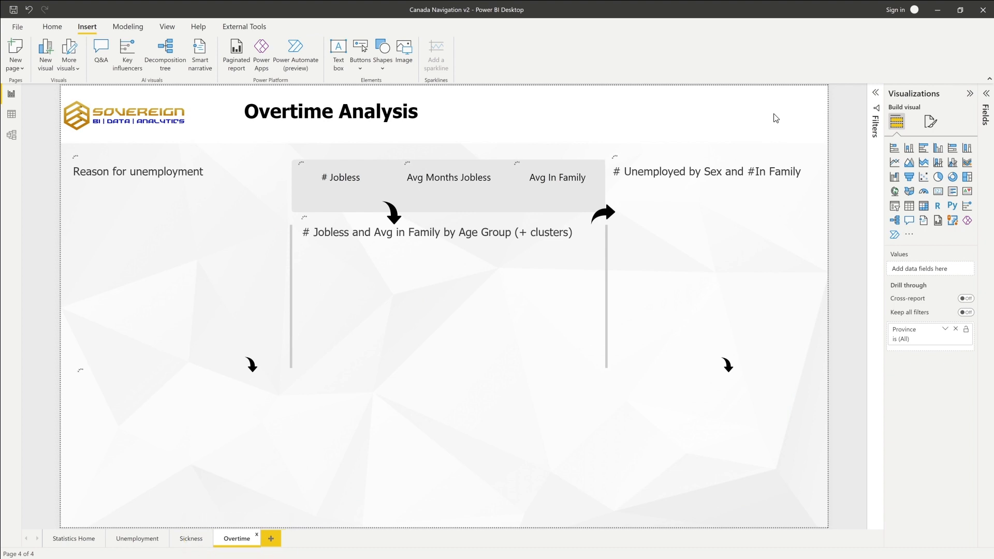
key(ctrl+v)
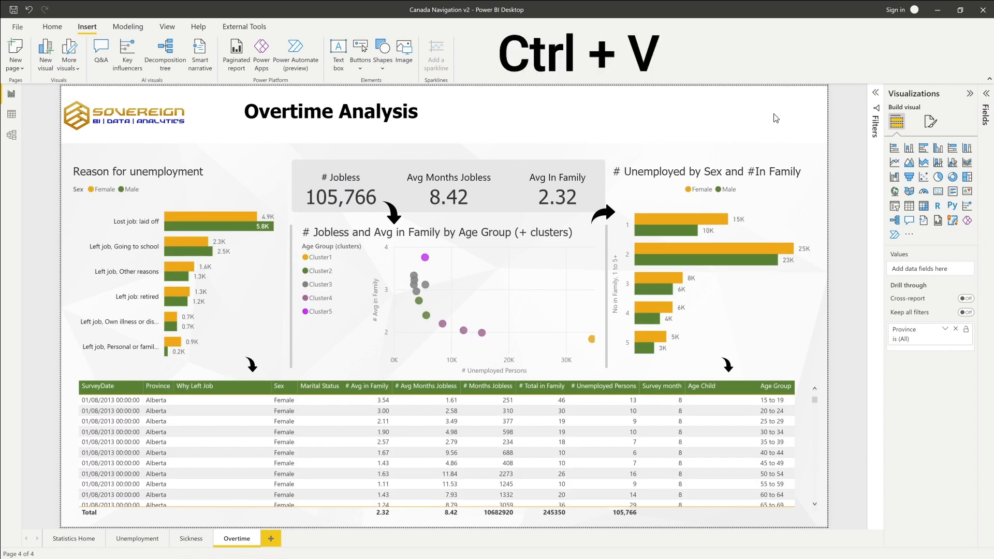
key(ctrl+v)
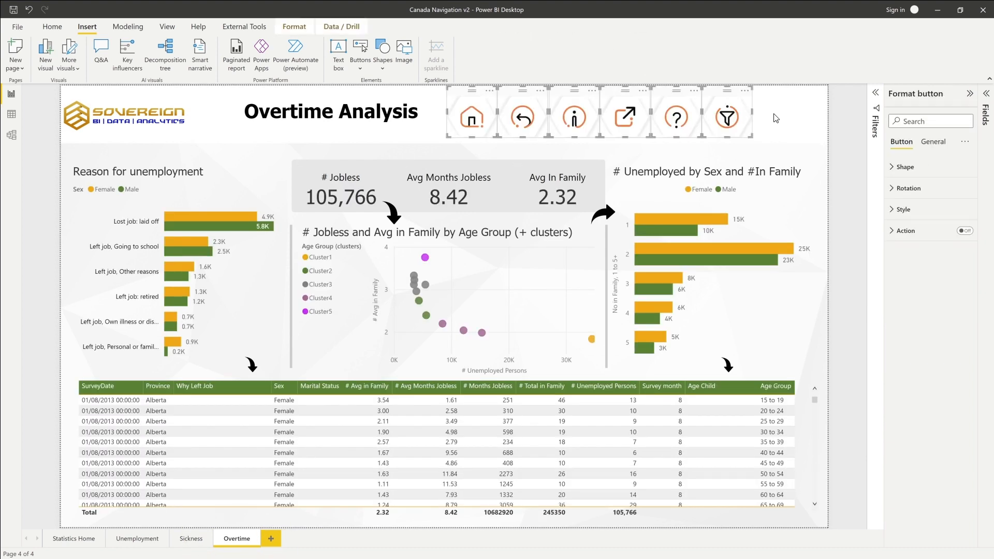
key(Escape)
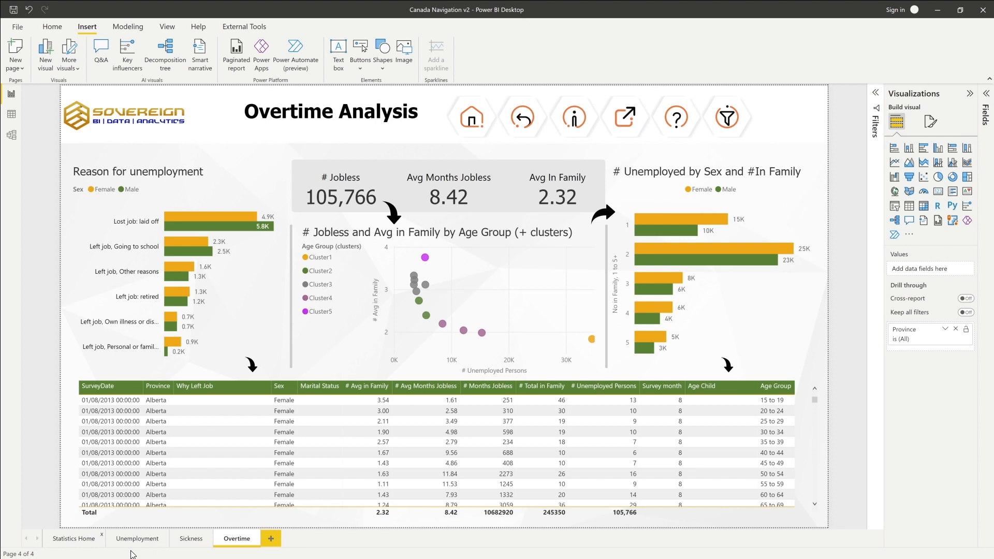
- On the Statistics Home page, replace the home button's default-state fill image with 1-01.png from the Hexagon Grey folder
click(77, 539)
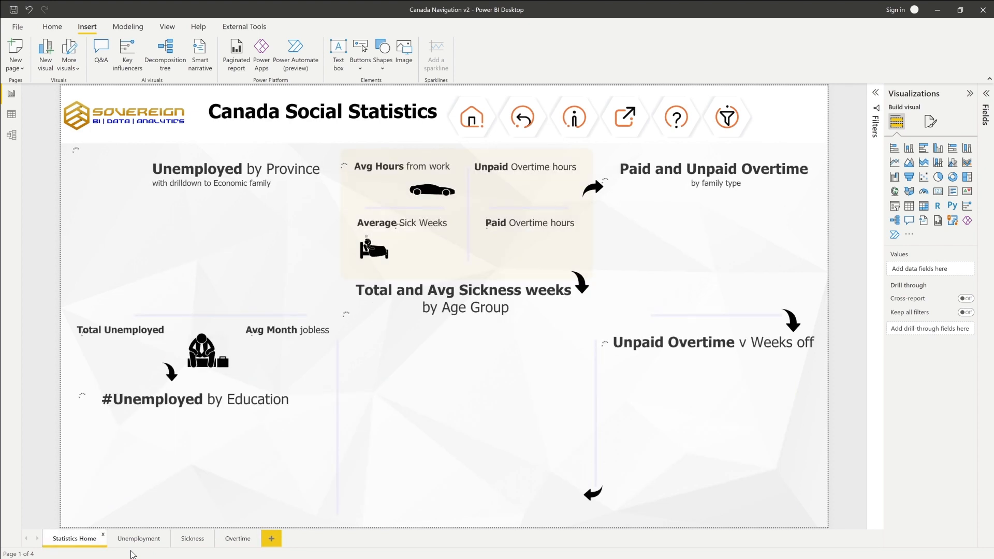
click(472, 127)
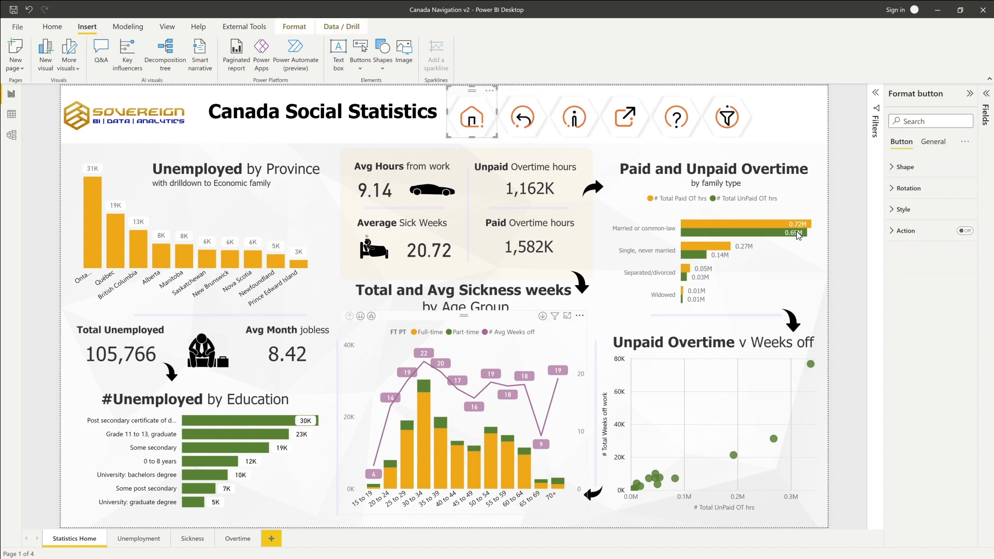
click(893, 209)
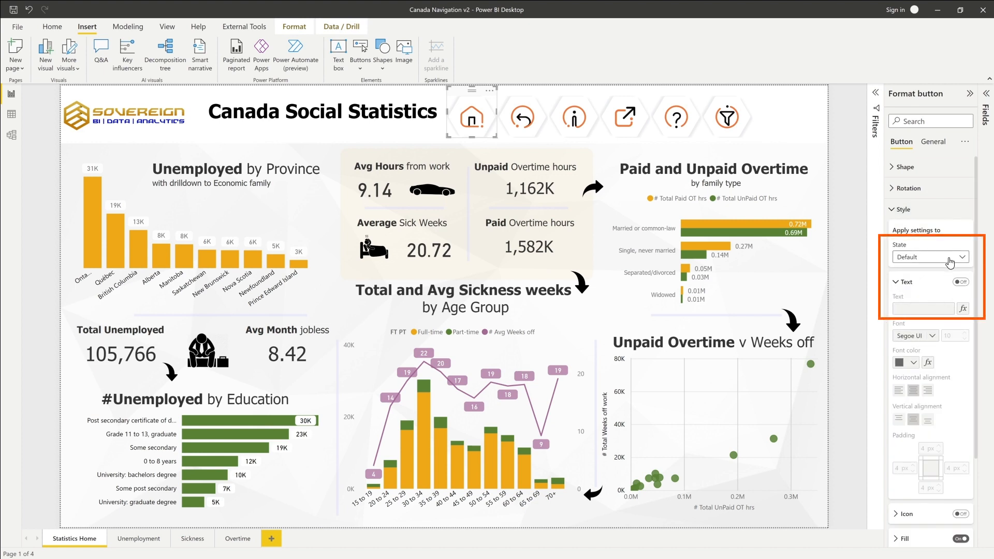
click(950, 261)
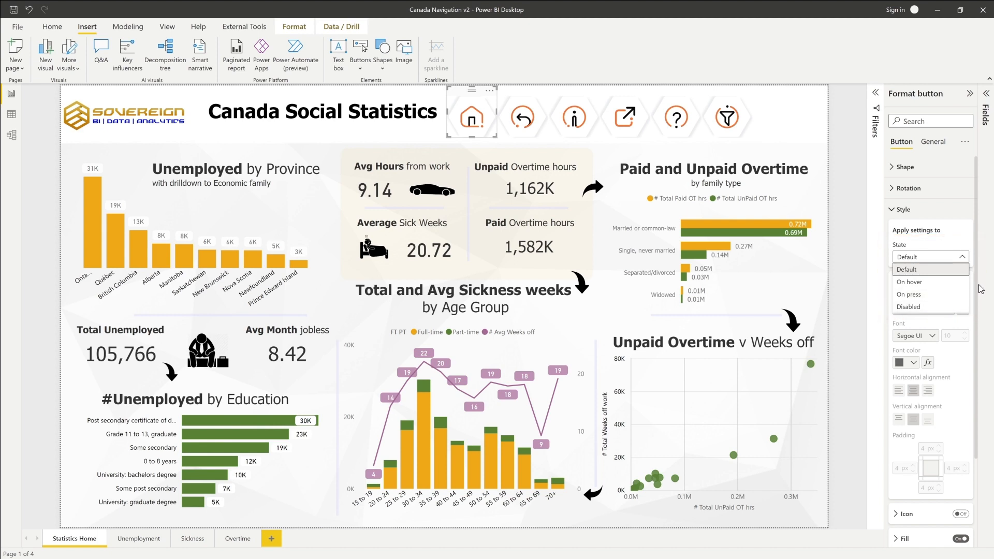
click(967, 260)
scroll(916, 372, down, 2)
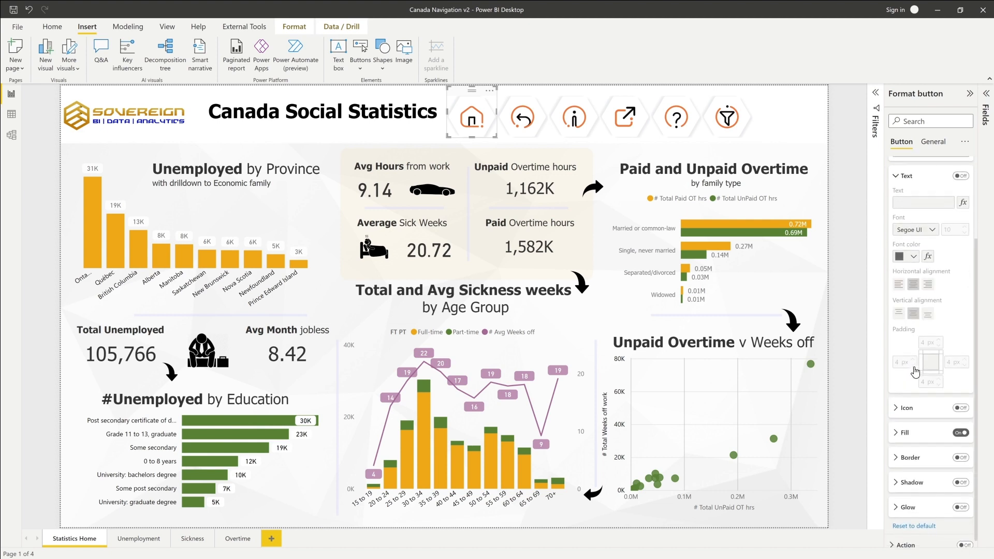
click(897, 424)
scroll(937, 437, down, 1)
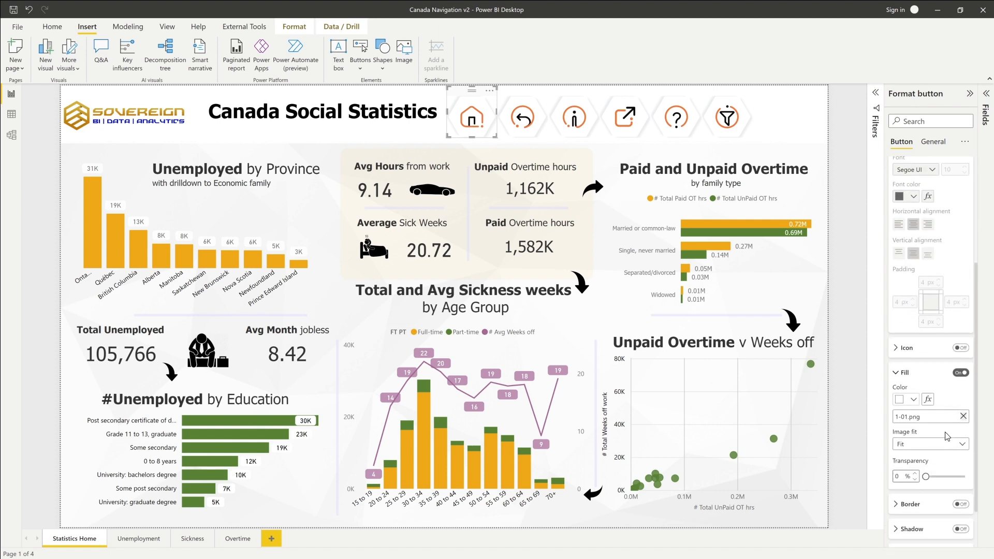
click(963, 416)
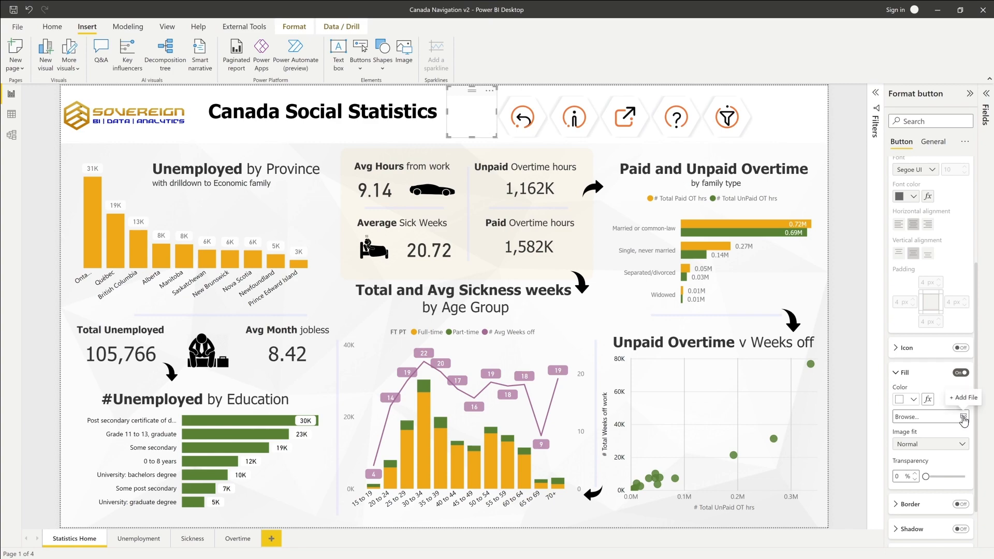
click(964, 417)
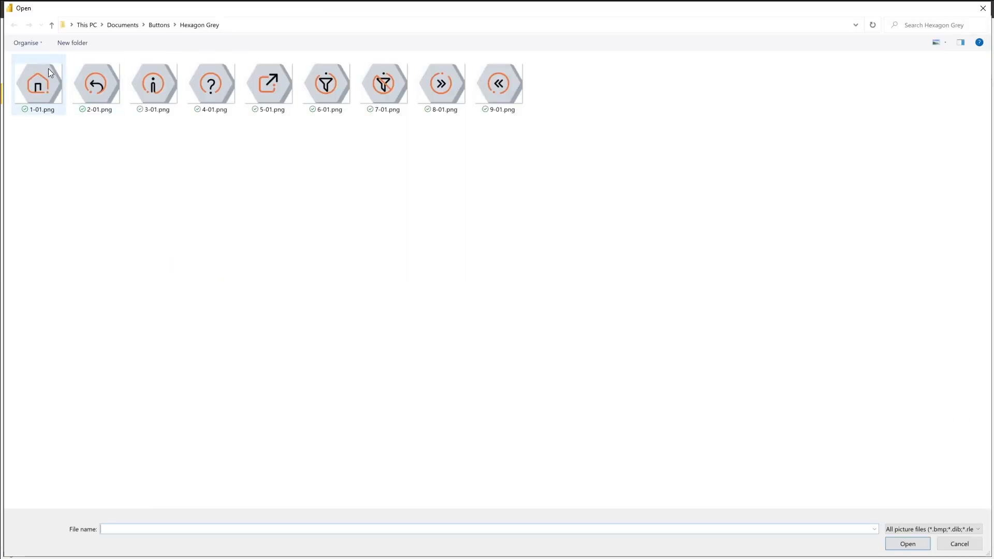
double_click(36, 78)
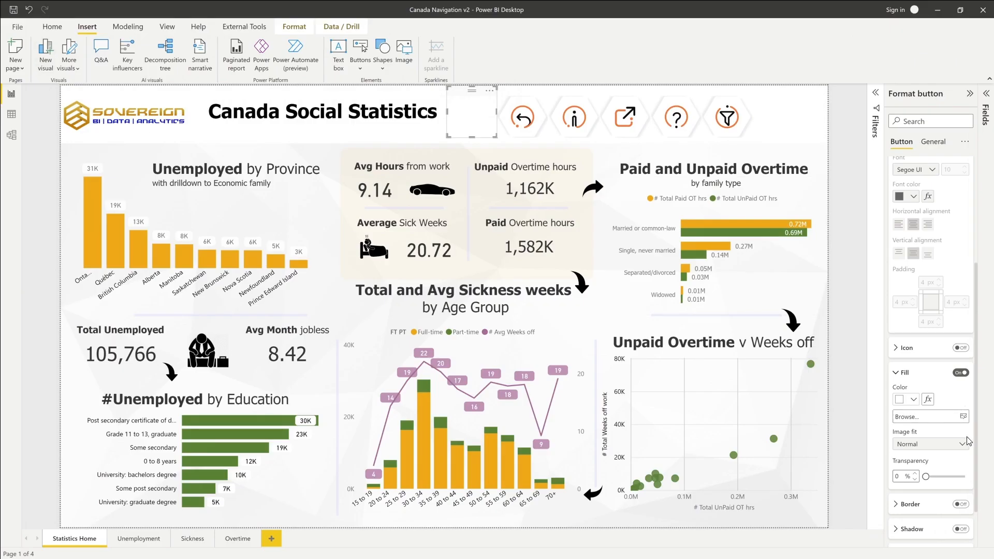
- Set the home button's fill image fit to Fit and deselect the button
click(941, 454)
click(926, 468)
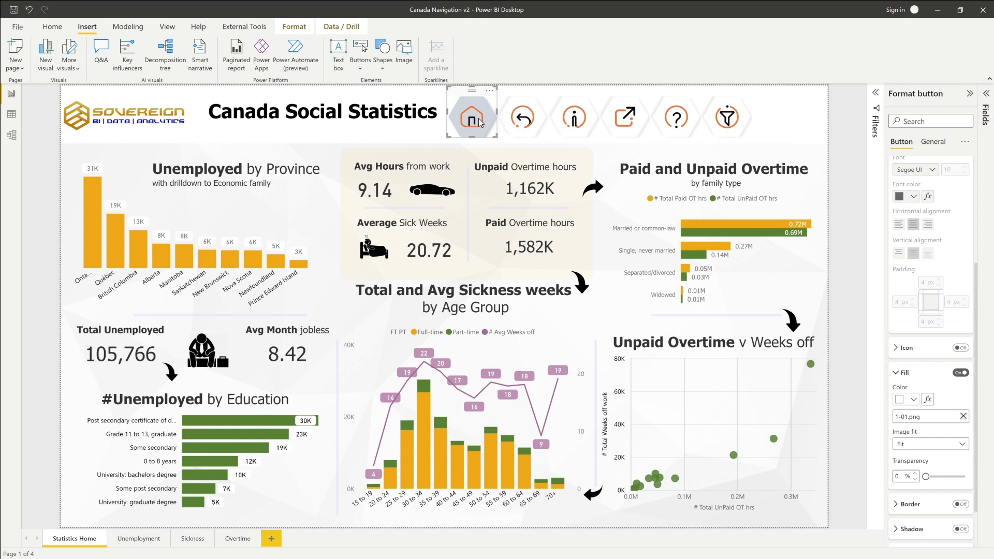
click(785, 158)
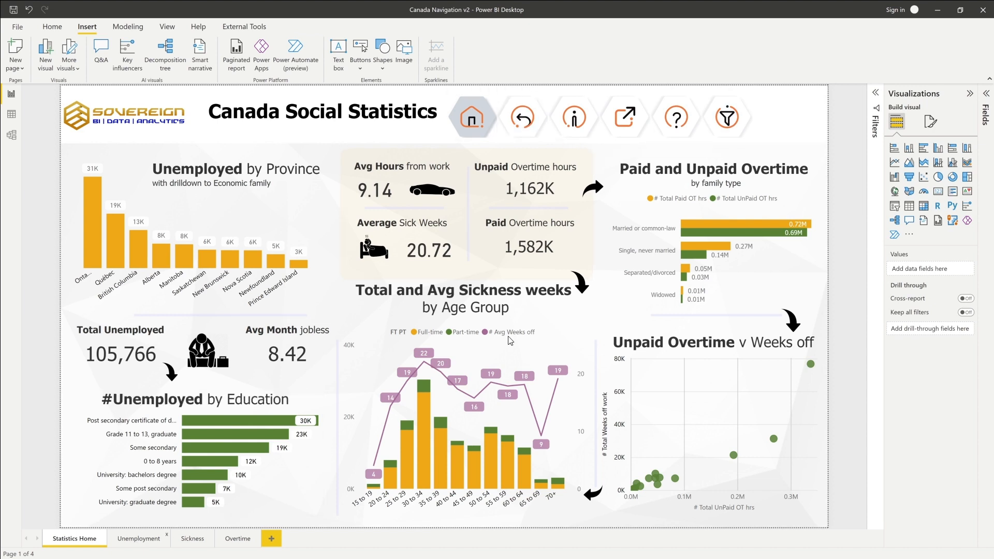
- On the Unemployment page, replace the return-arrow button's fill image with 2-01.png from Hexagon Grey and set its image fit to Fit
click(538, 131)
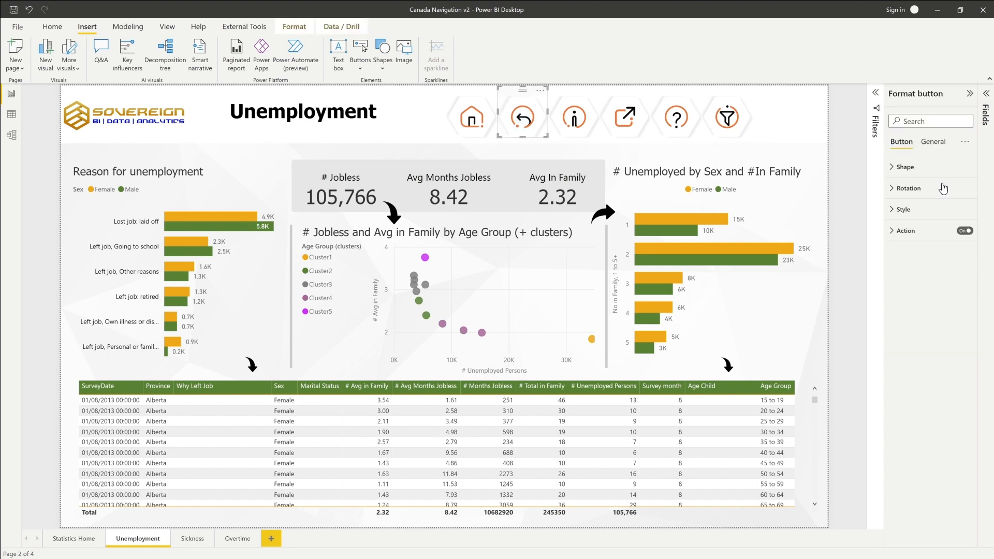
click(894, 210)
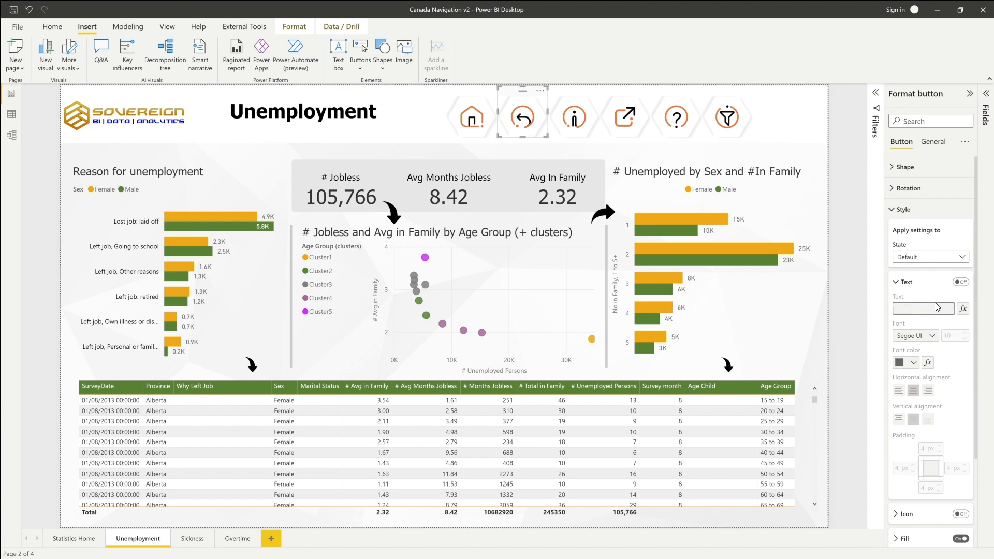
click(896, 282)
click(897, 332)
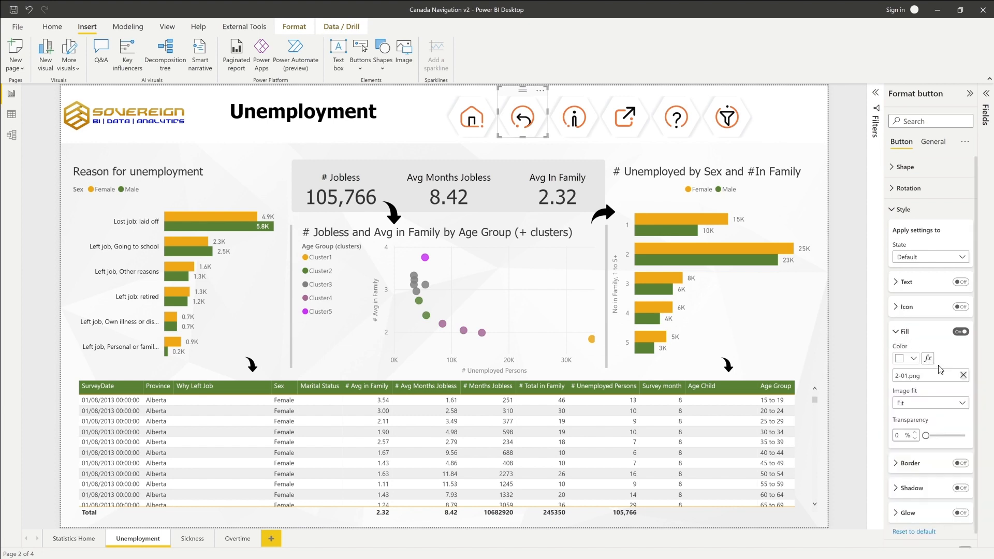
click(965, 378)
click(963, 381)
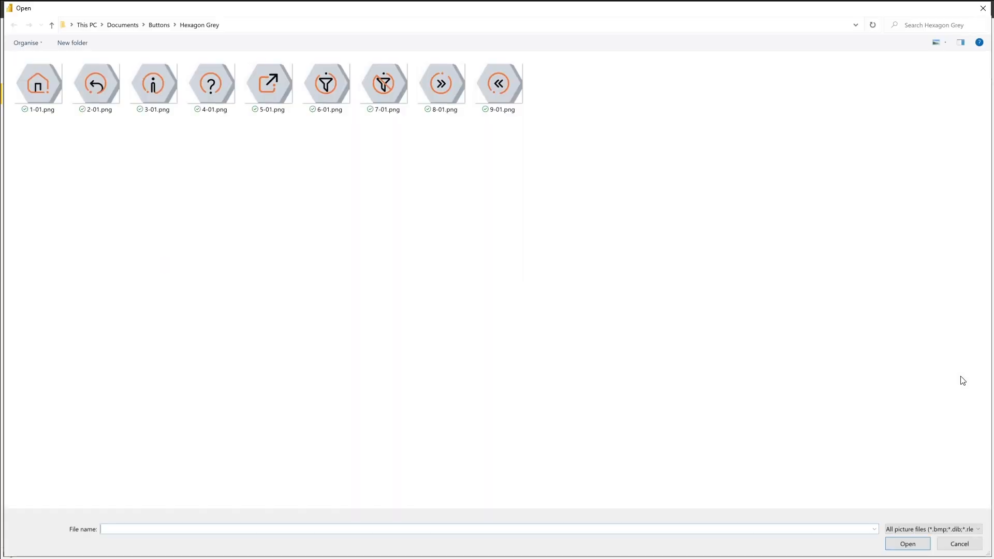
double_click(101, 82)
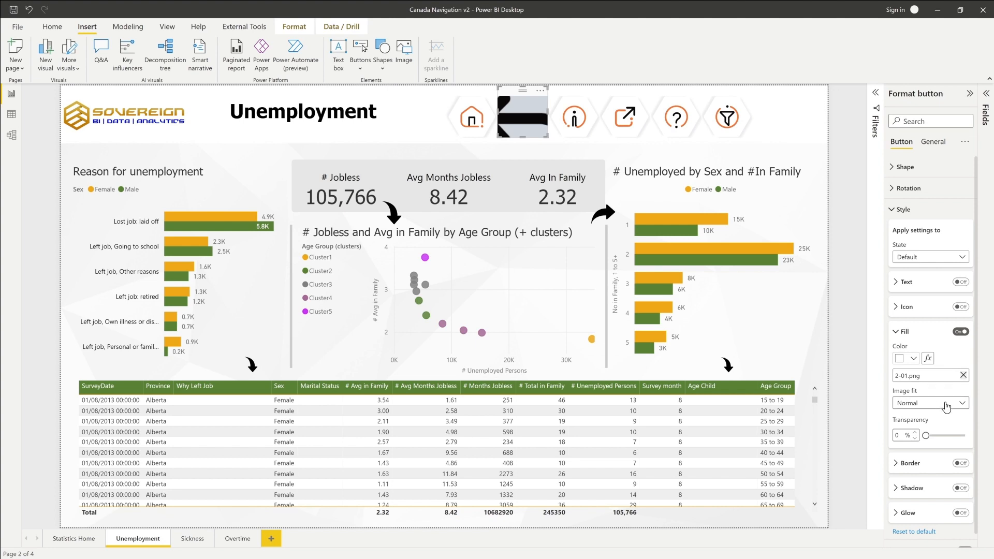
click(943, 403)
key(Return)
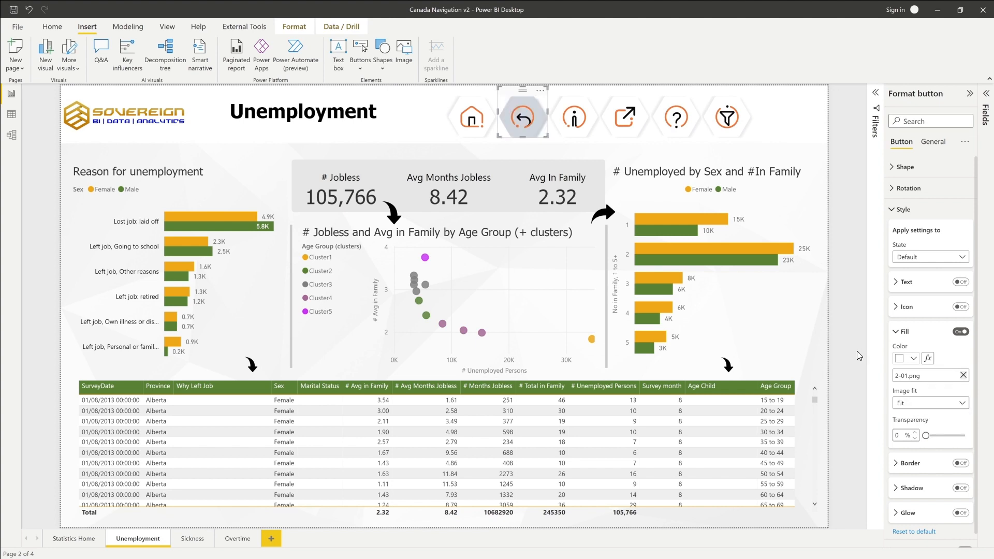
click(785, 131)
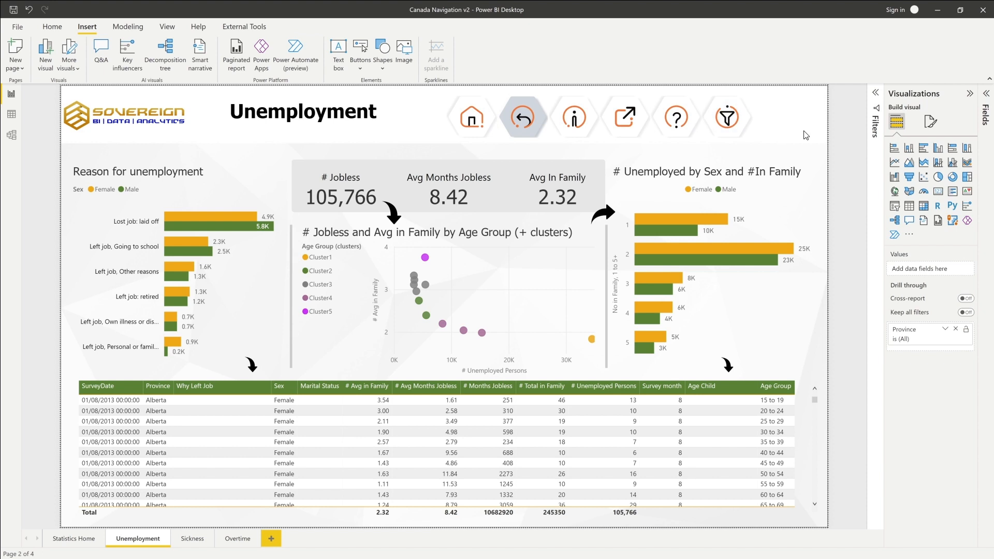
- Turn on the Unemployment page home button's action and set it to Page navigation with Statistics Home as the destination
click(472, 118)
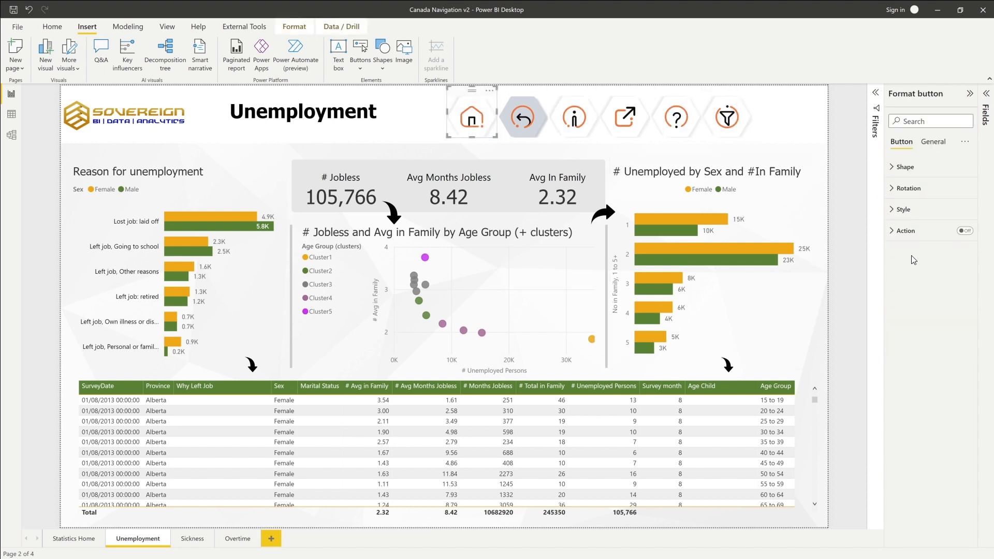
click(897, 231)
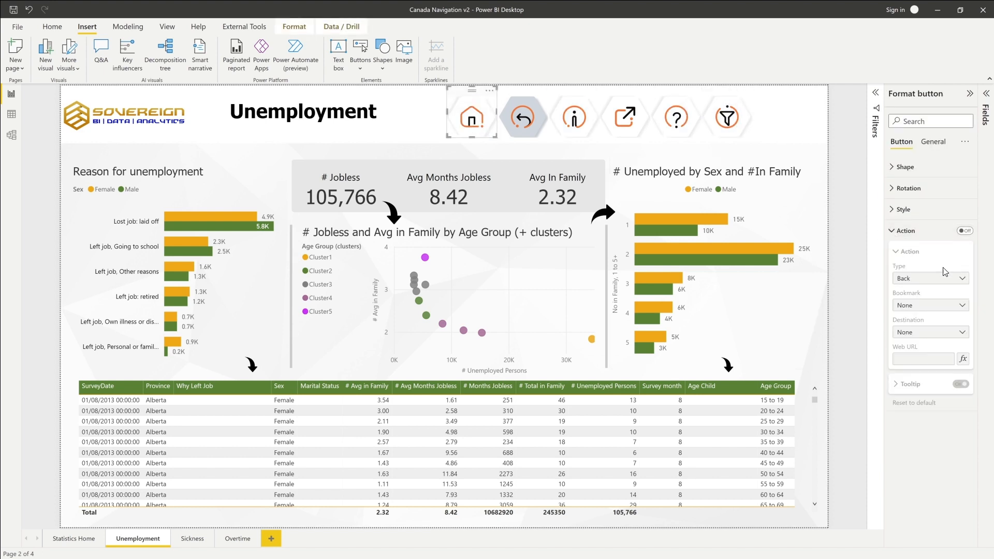
click(965, 230)
click(962, 280)
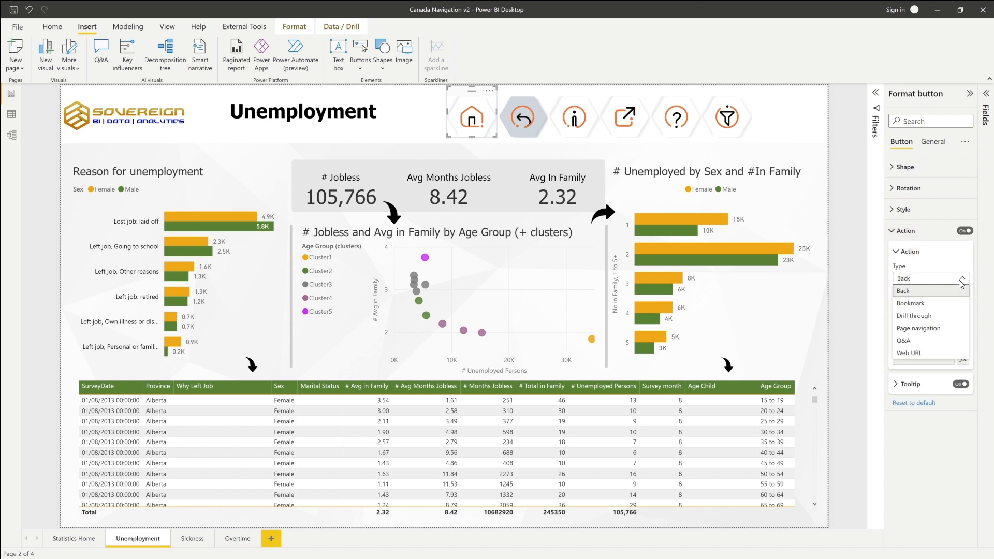
click(931, 328)
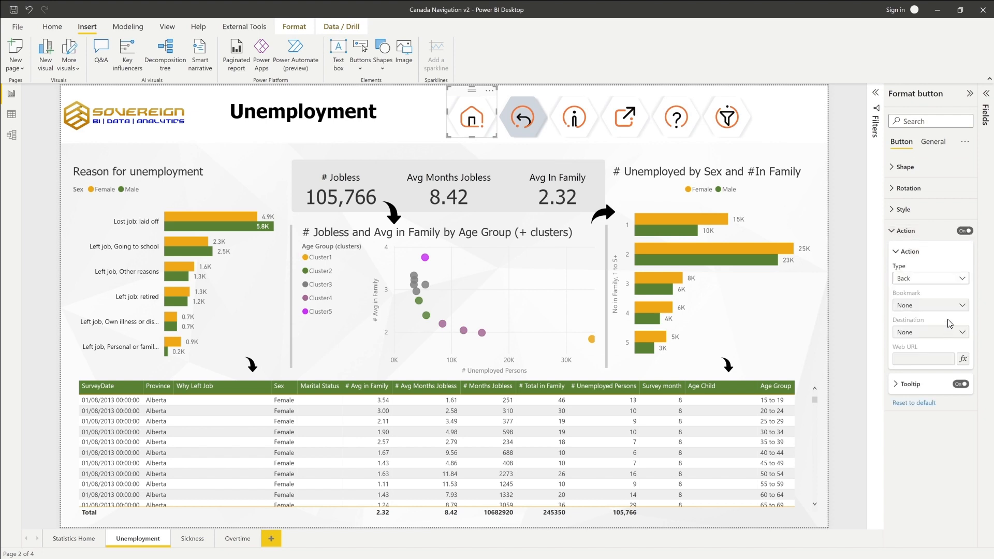
click(951, 338)
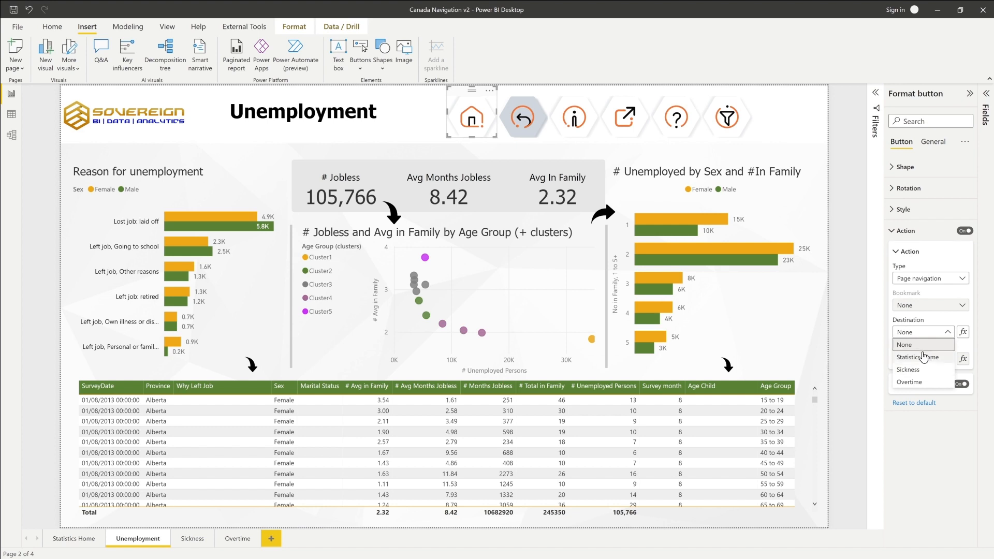
click(928, 357)
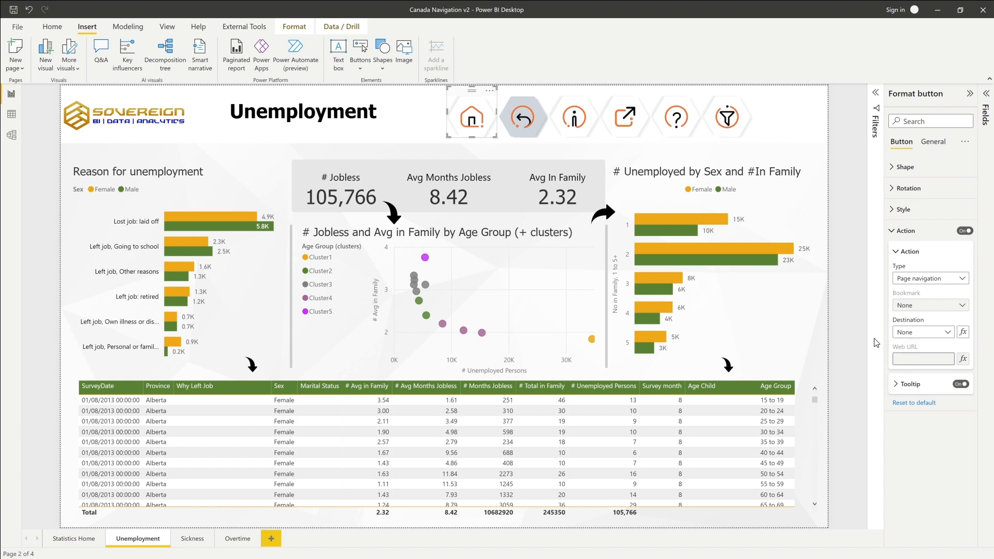
click(763, 172)
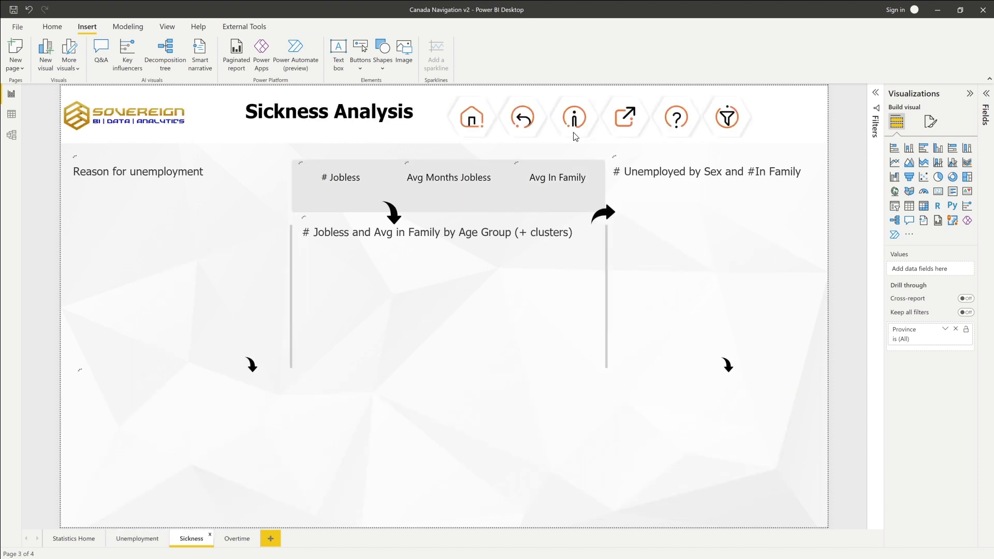
- On the Sickness page, replace the information button's fill image with 3-01.png from Hexagon Grey and set its image fit to Fit
click(576, 131)
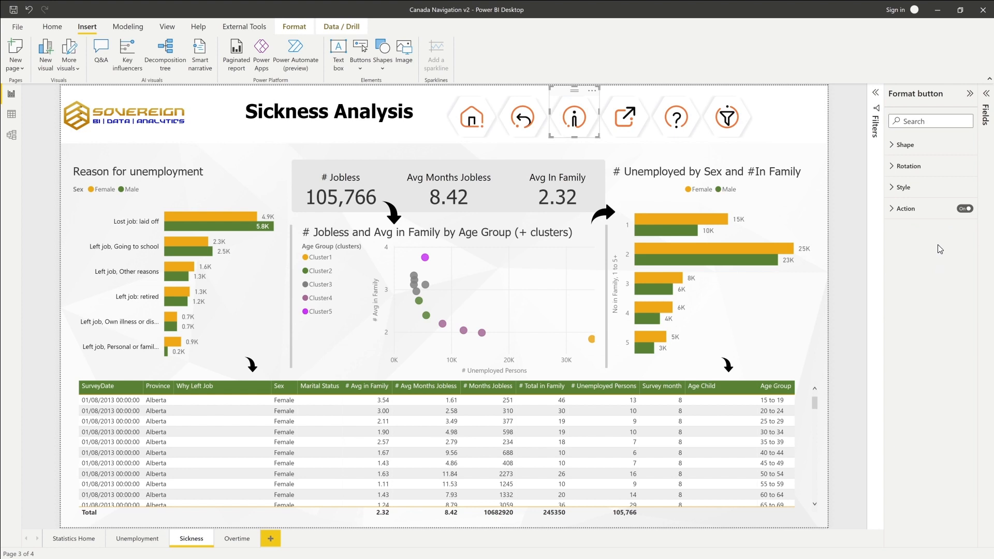
click(895, 210)
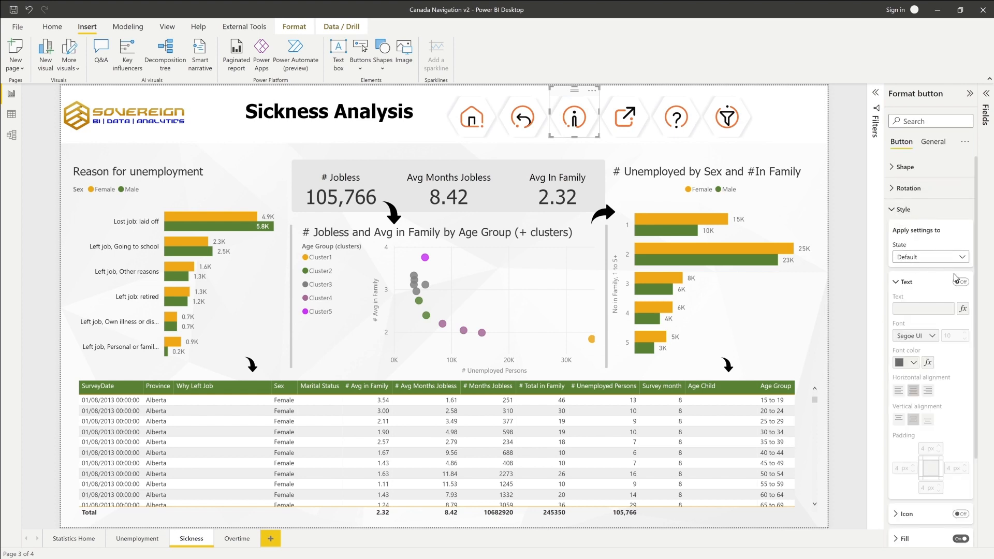
scroll(899, 295, down, 1)
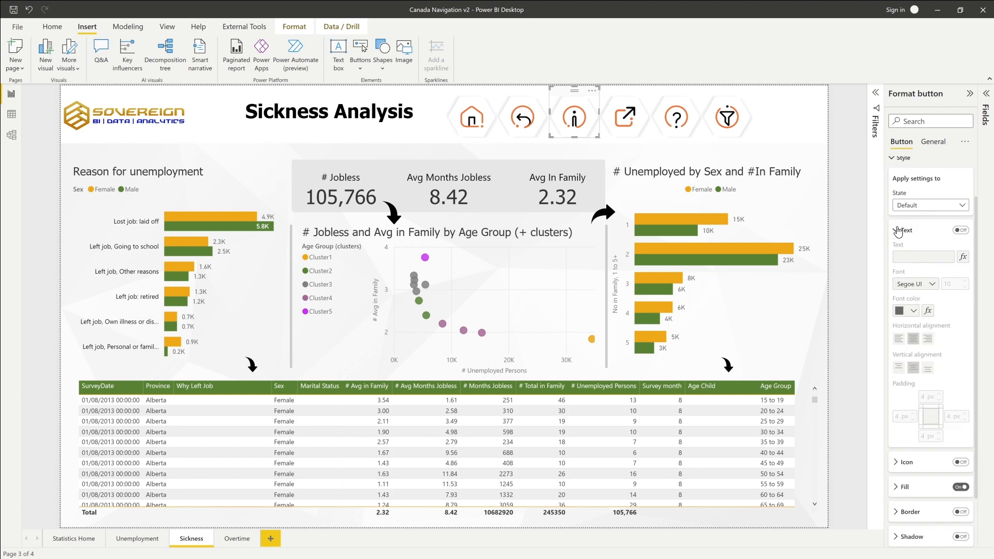
click(898, 231)
click(895, 336)
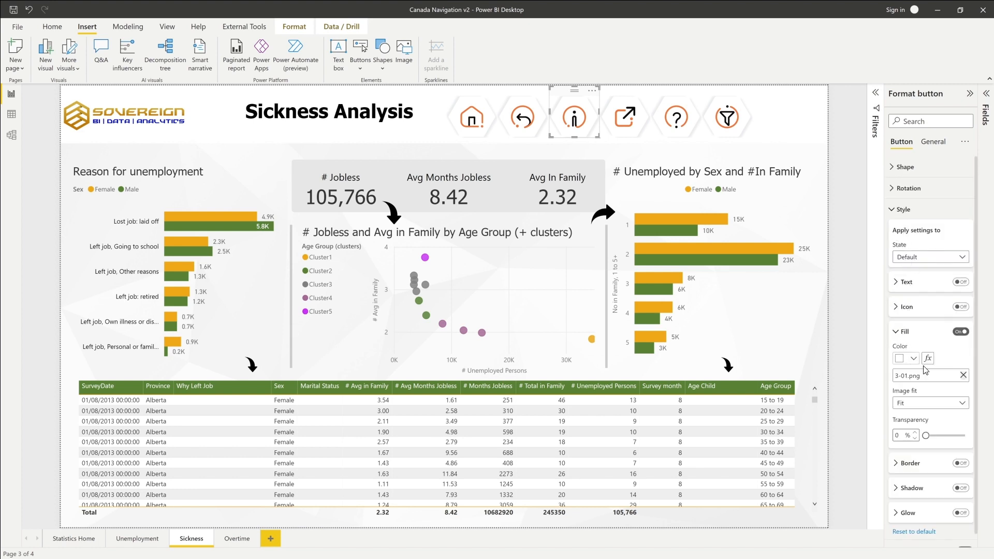
click(964, 377)
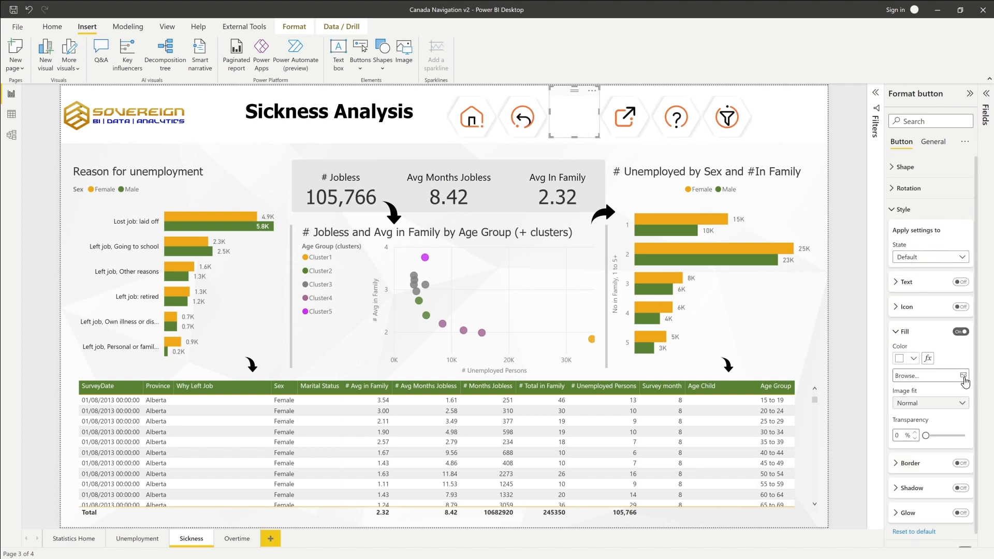
click(910, 375)
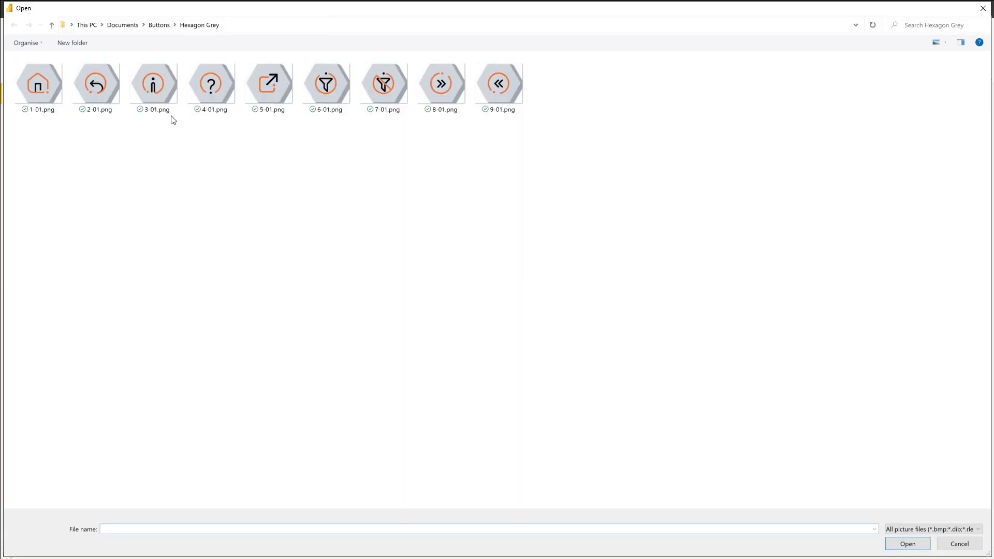
double_click(163, 89)
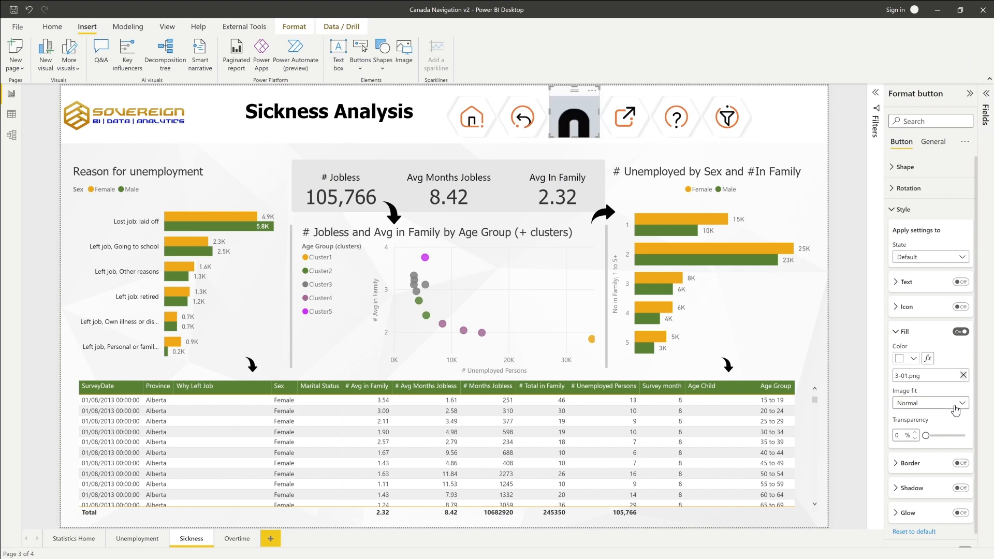
click(948, 404)
click(925, 432)
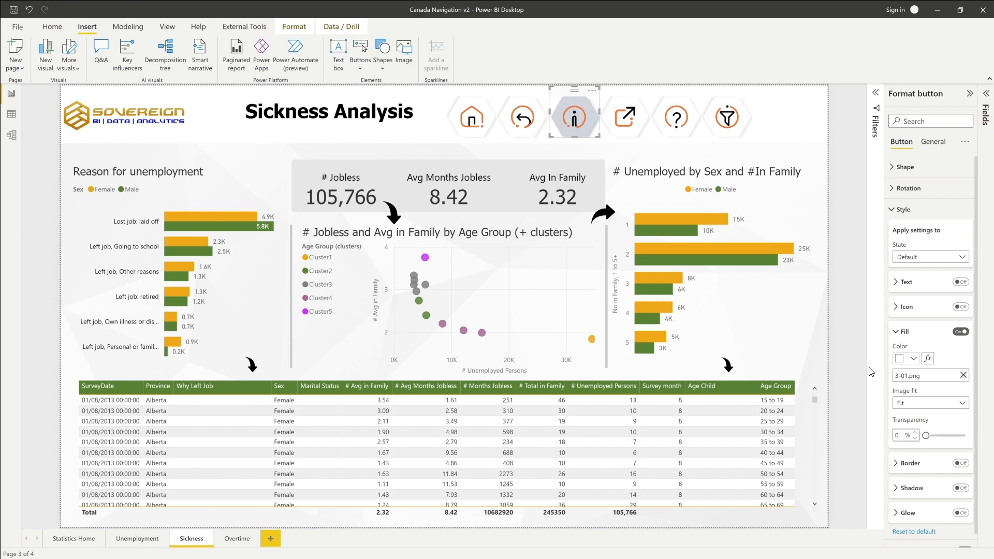
- Turn on the Sickness page home button's action and set it to Page navigation with Statistics Home as the destination
click(476, 102)
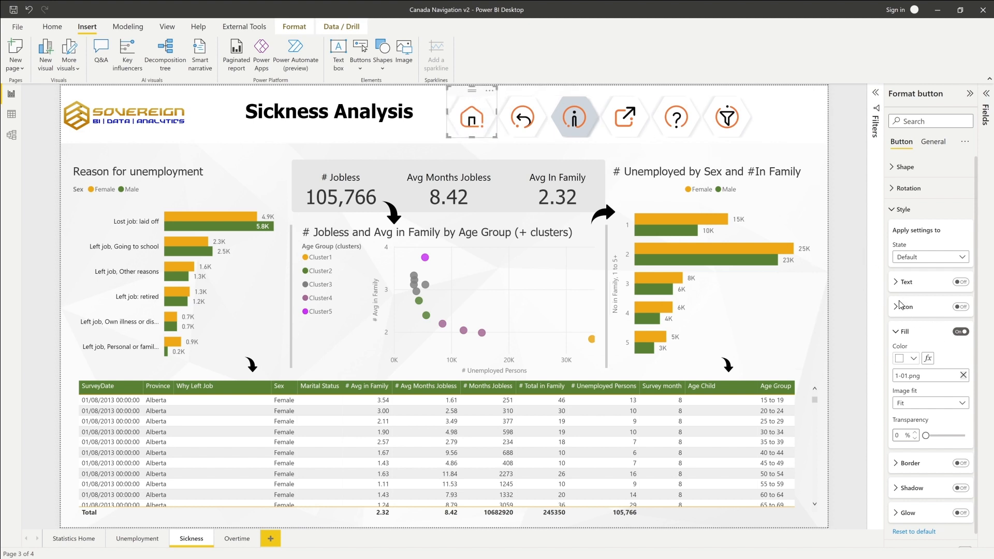
click(893, 211)
click(894, 234)
click(965, 231)
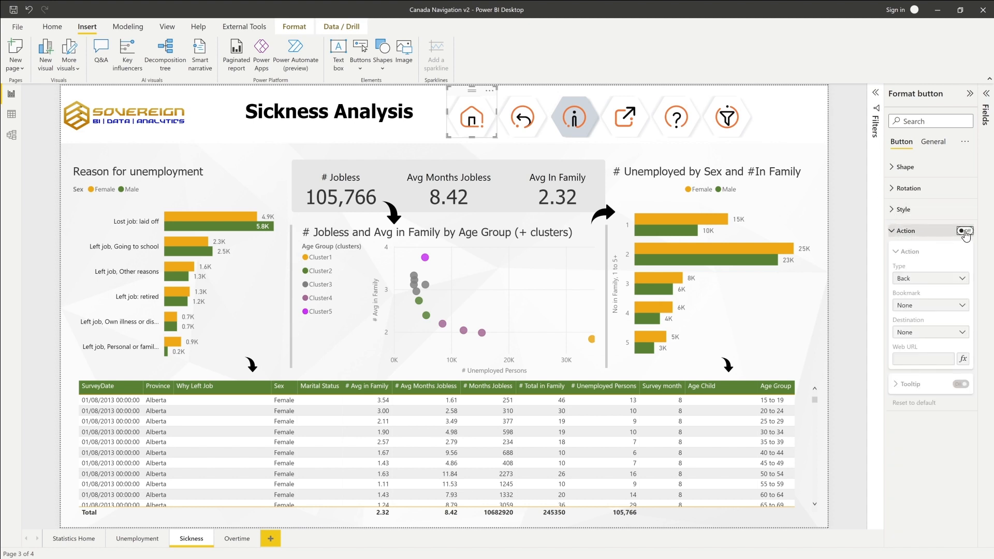
click(964, 280)
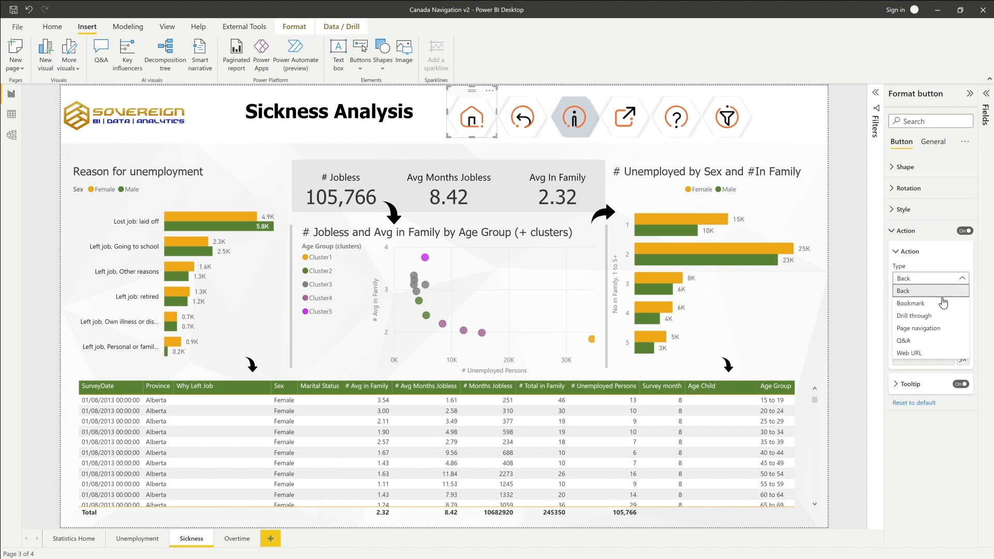
click(934, 337)
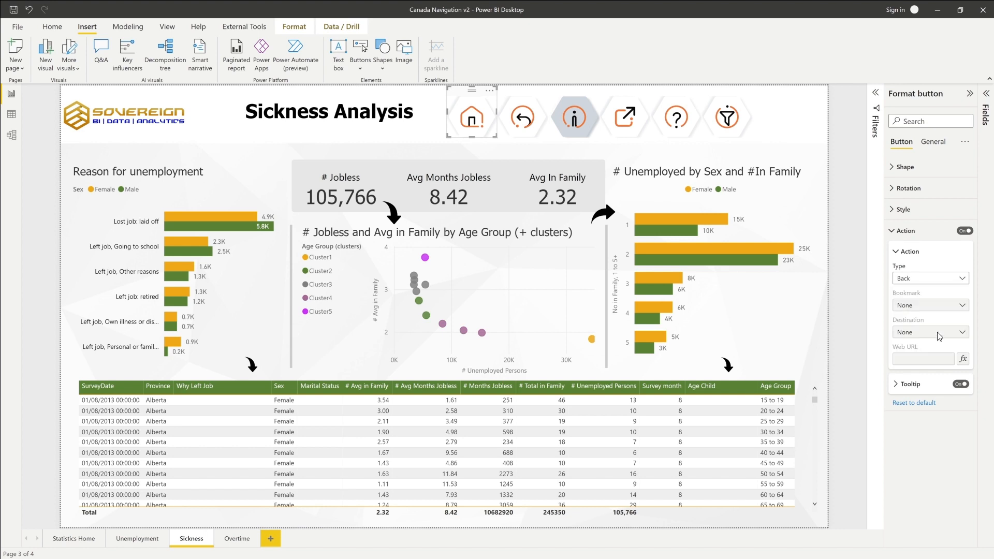
click(952, 335)
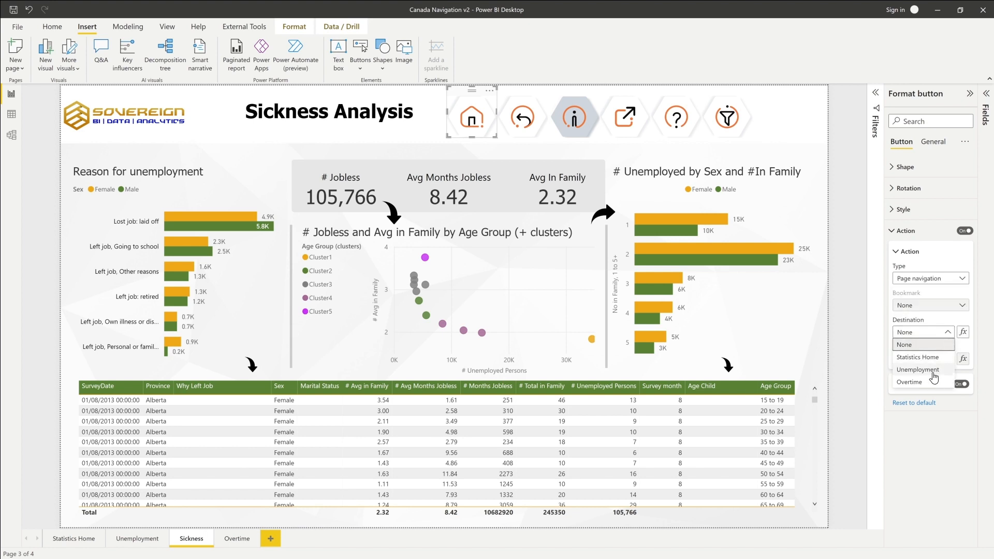
click(933, 359)
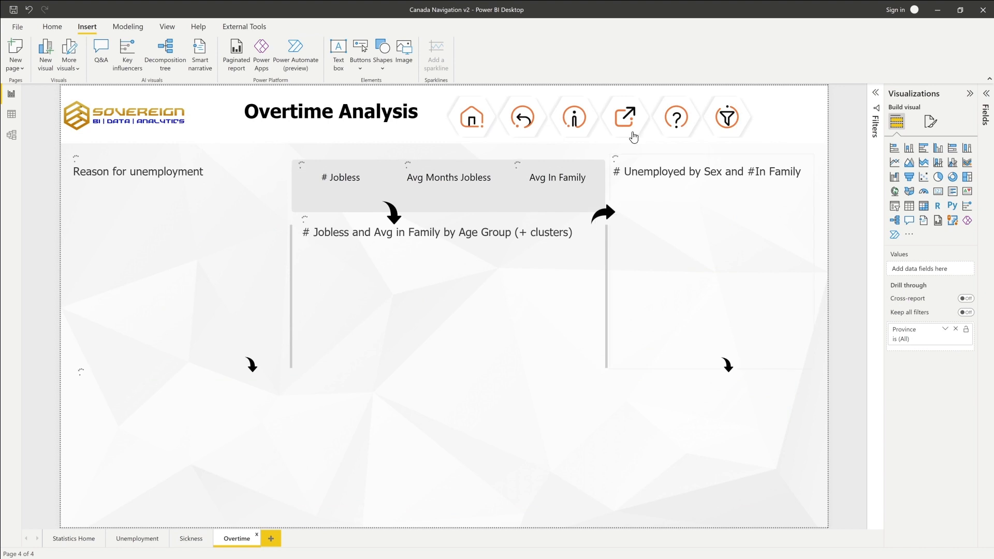
- On the Overtime page, replace the external-link arrow button's fill image with 5-01.png and set its image fit to Fit
click(631, 134)
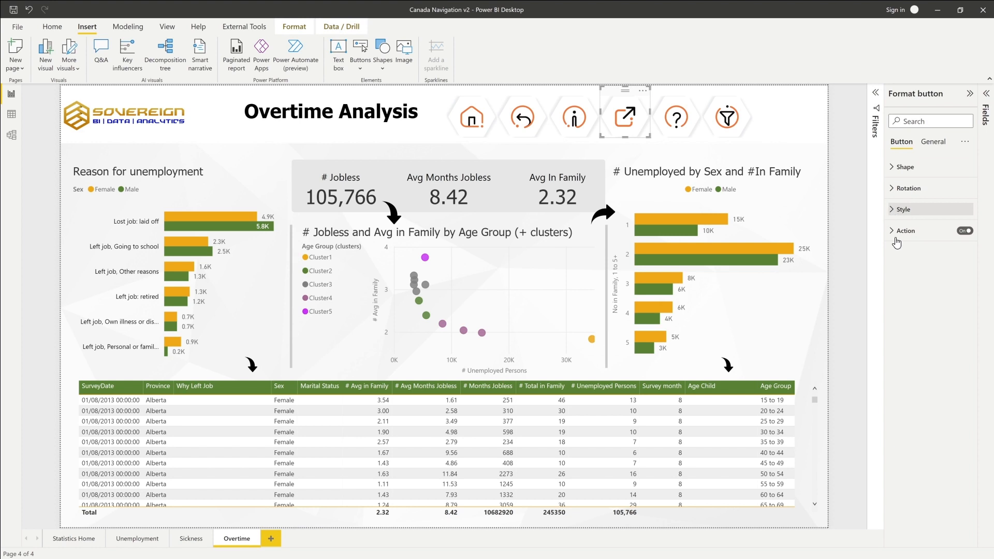
click(902, 209)
click(896, 282)
click(897, 332)
click(964, 375)
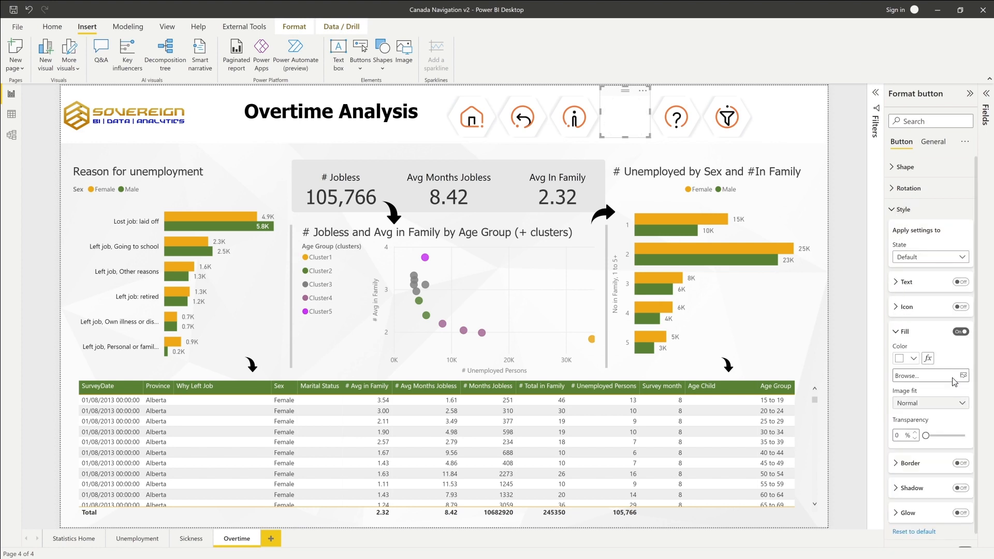
click(939, 378)
double_click(272, 93)
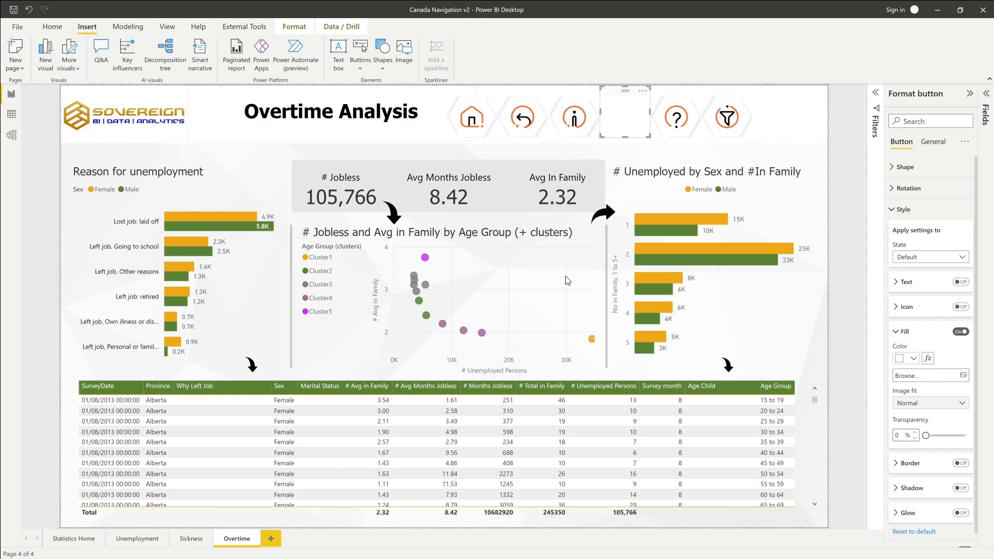
click(947, 403)
click(922, 420)
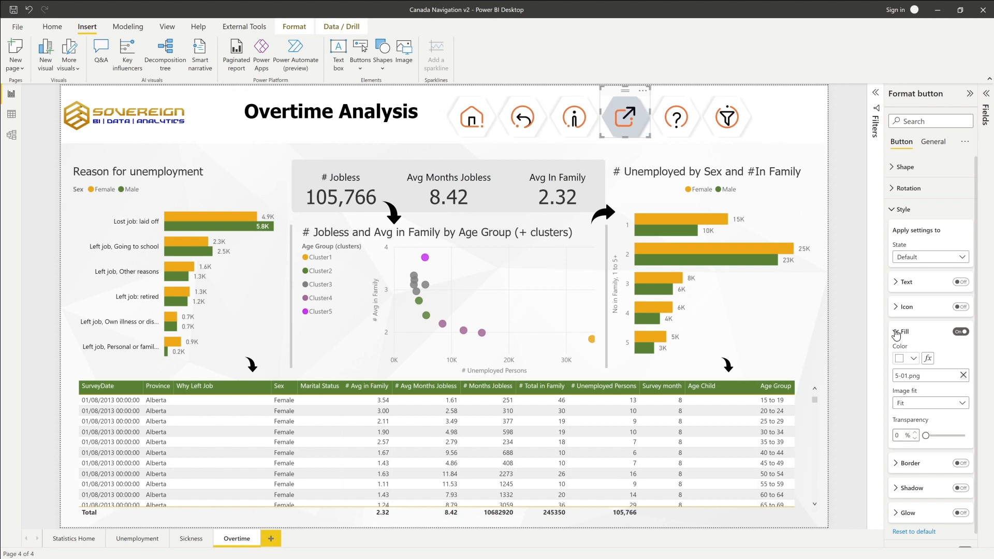
click(898, 330)
- Set the Overtime page home button's action to Page navigation with Statistics Home as the destination
click(452, 107)
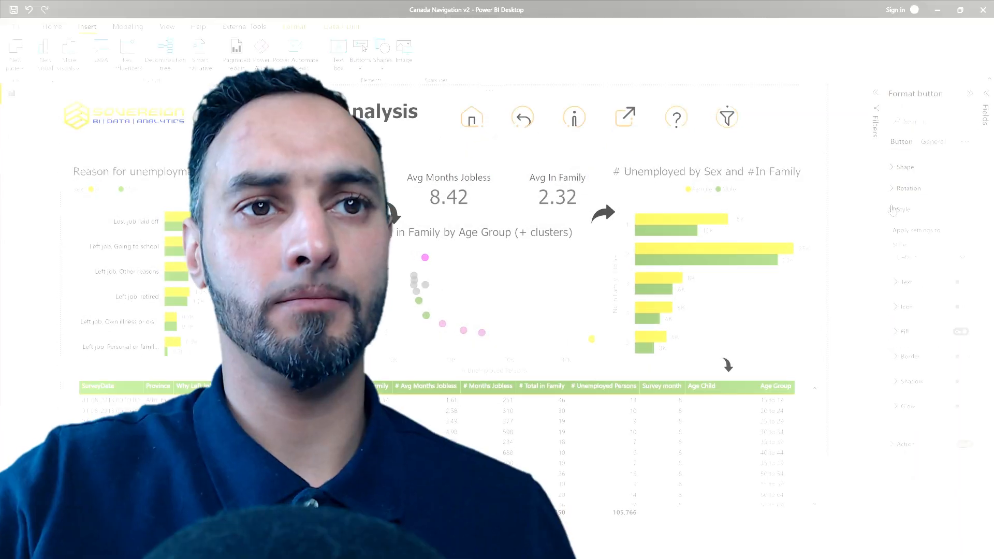
click(893, 211)
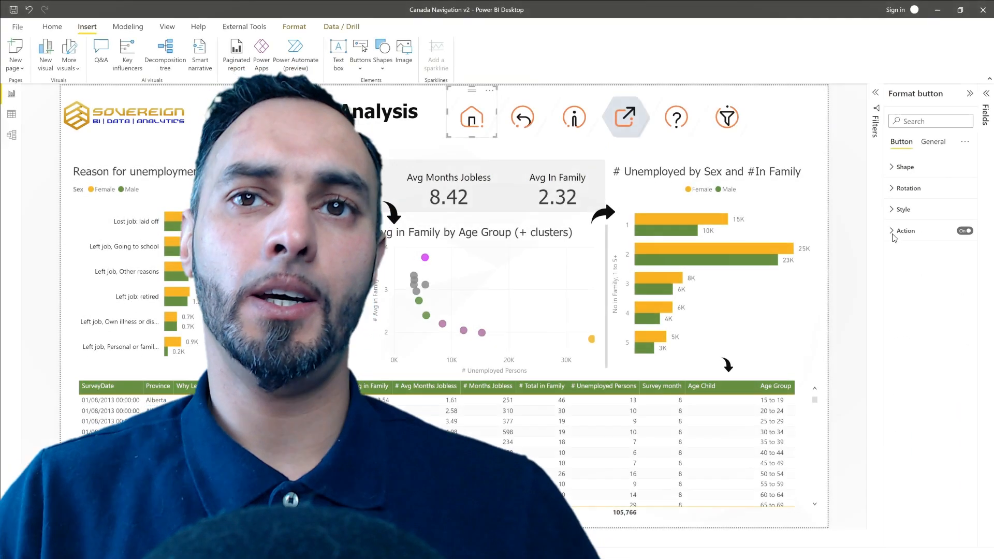
click(894, 232)
click(933, 279)
click(923, 329)
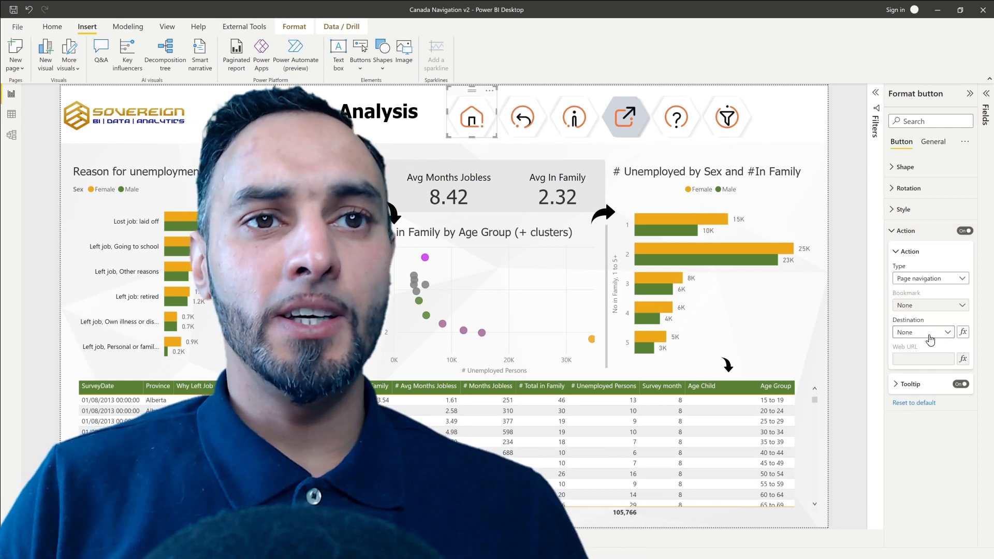
click(931, 335)
click(856, 273)
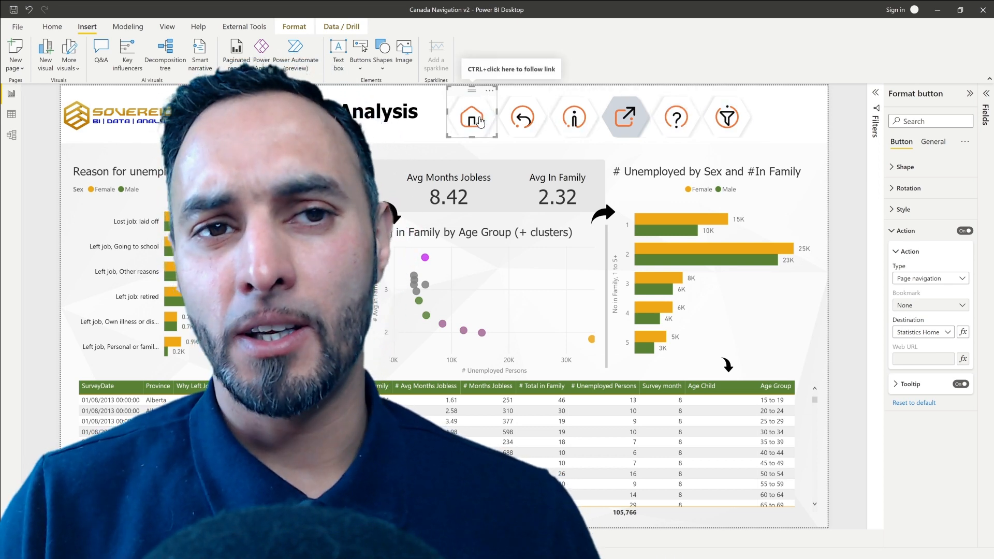
- Test the page navigation by following the home, information and return-arrow button links across the report pages
ctrl+click(480, 123)
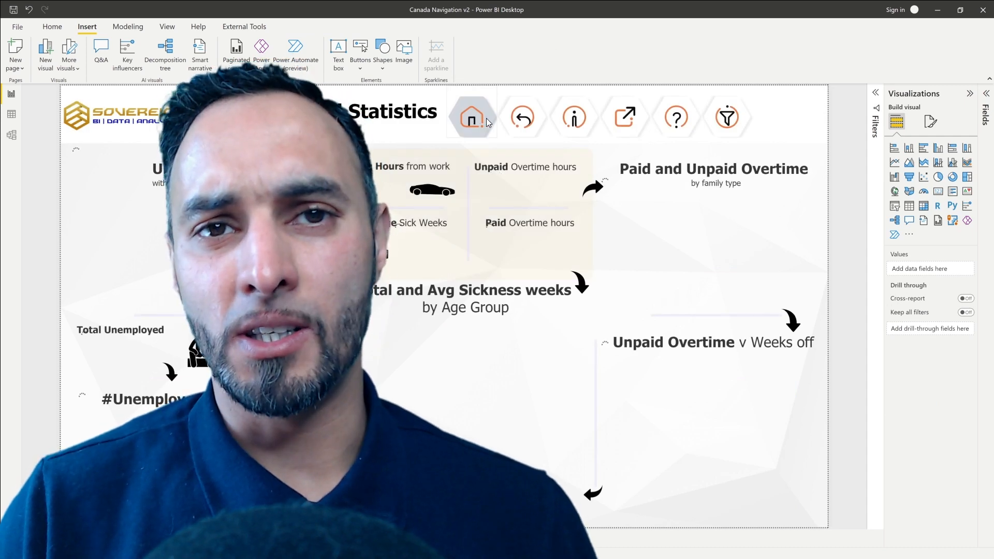
ctrl+click(576, 123)
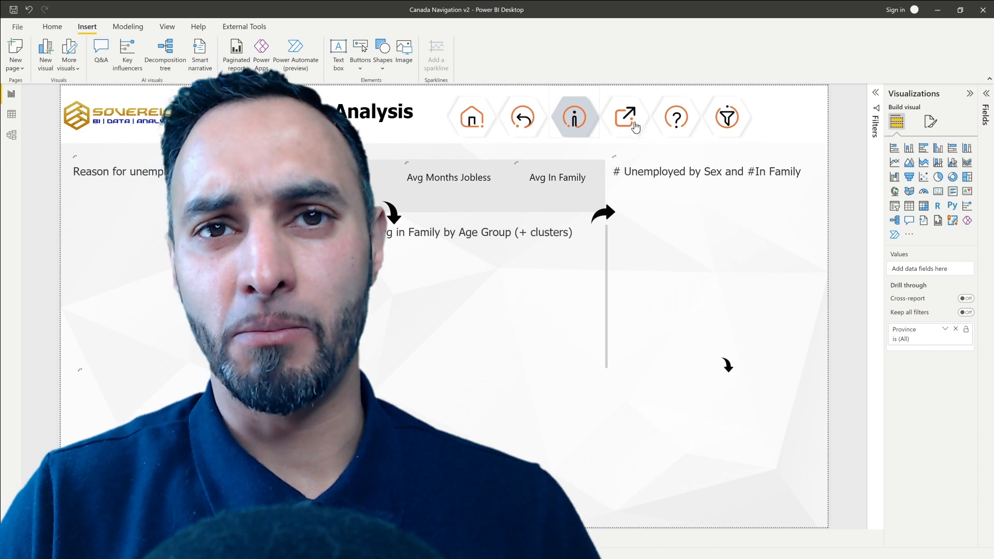
ctrl+click(525, 125)
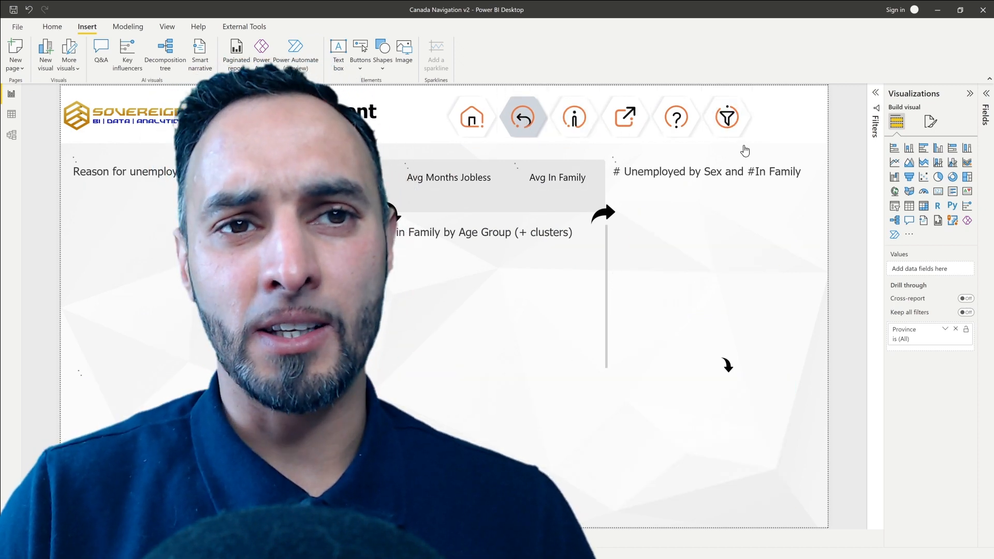
ctrl+click(473, 127)
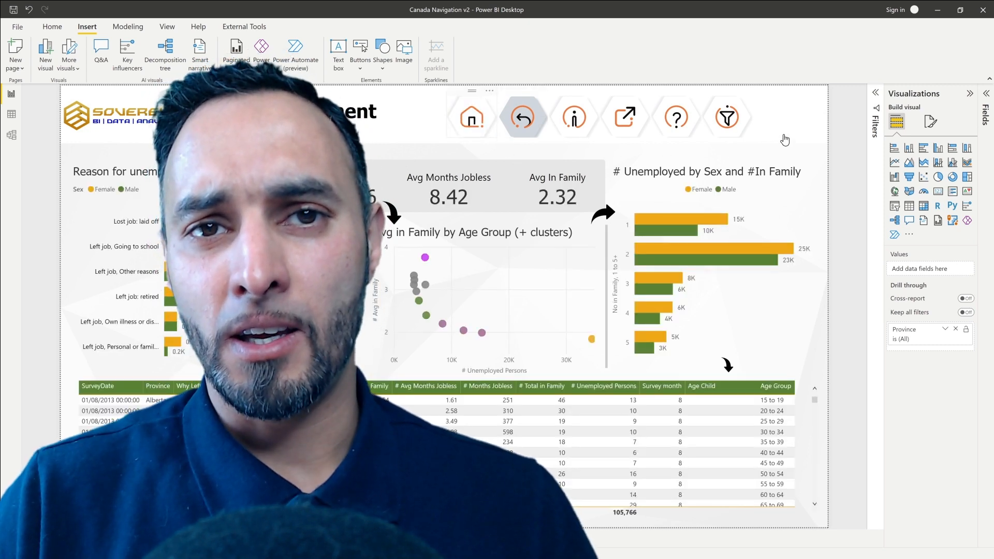